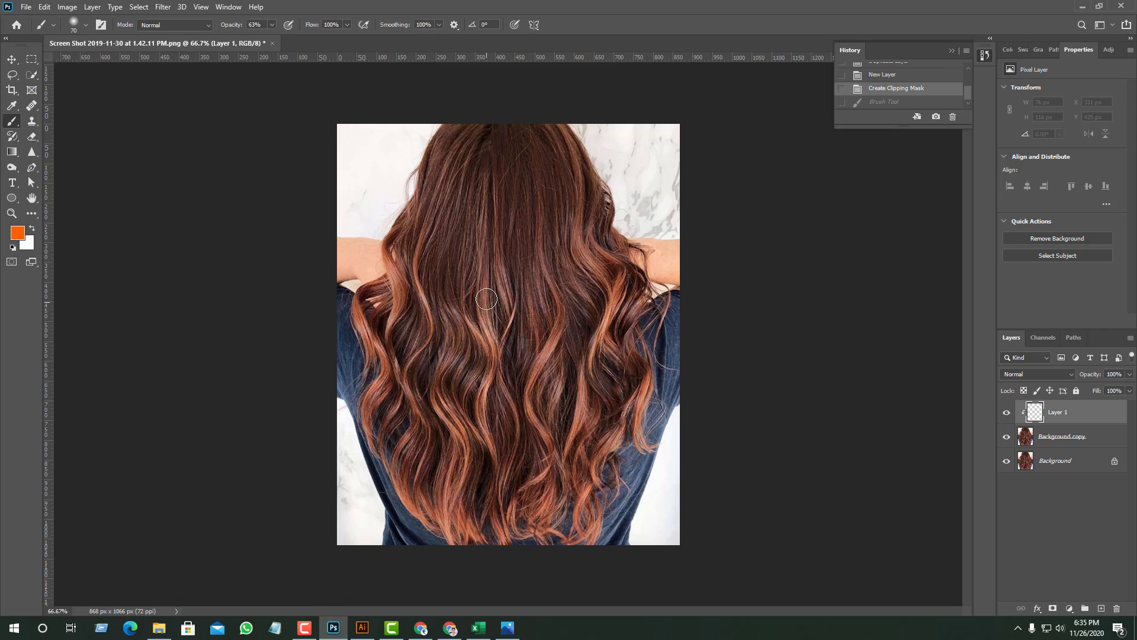
# - Paint an orange streak down the middle of the hair on Layer 1 and set the layer's blend mode to Multiply
pyautogui.moveTo(485, 299)
pyautogui.mouseDown()
pyautogui.moveTo(497, 364)
pyautogui.moveTo(490, 344)
pyautogui.moveTo(486, 405)
pyautogui.mouseUp()
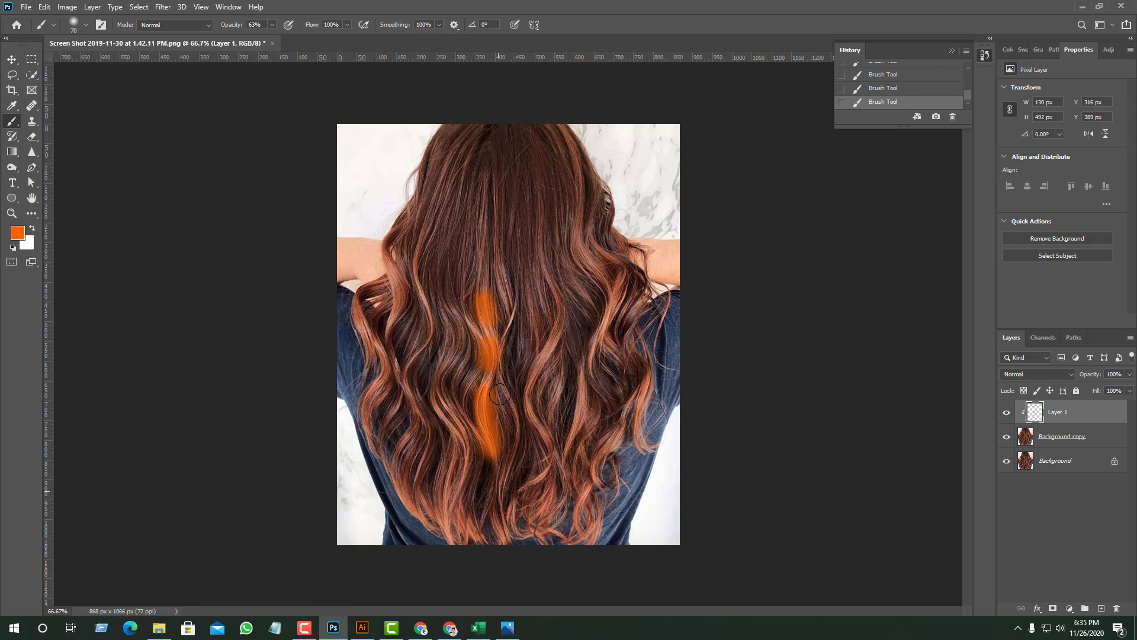
pyautogui.moveTo(485, 304)
pyautogui.mouseDown()
pyautogui.moveTo(484, 485)
pyautogui.moveTo(497, 522)
pyautogui.mouseUp()
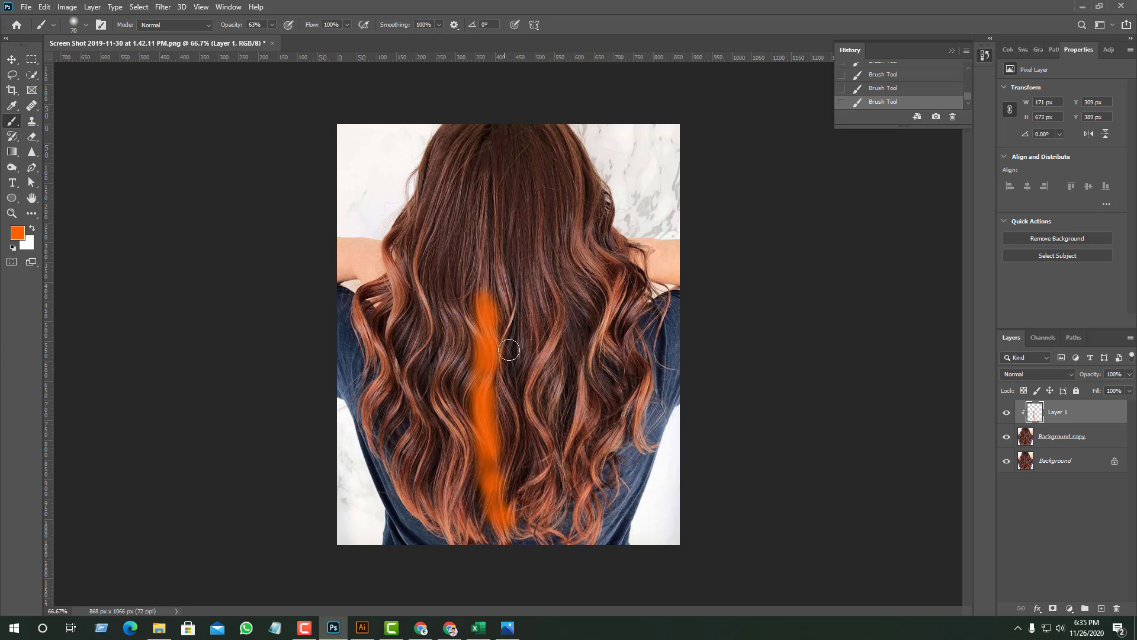
pyautogui.moveTo(486, 302); pyautogui.dragTo(498, 514)
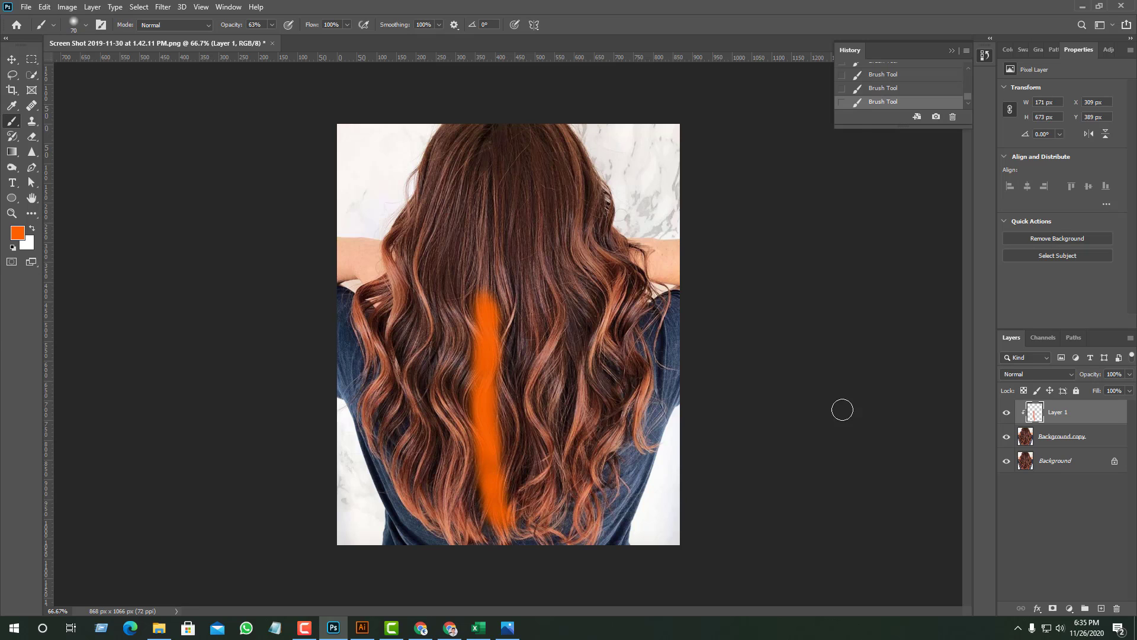
pyautogui.hotkey('ctrl', 'z')
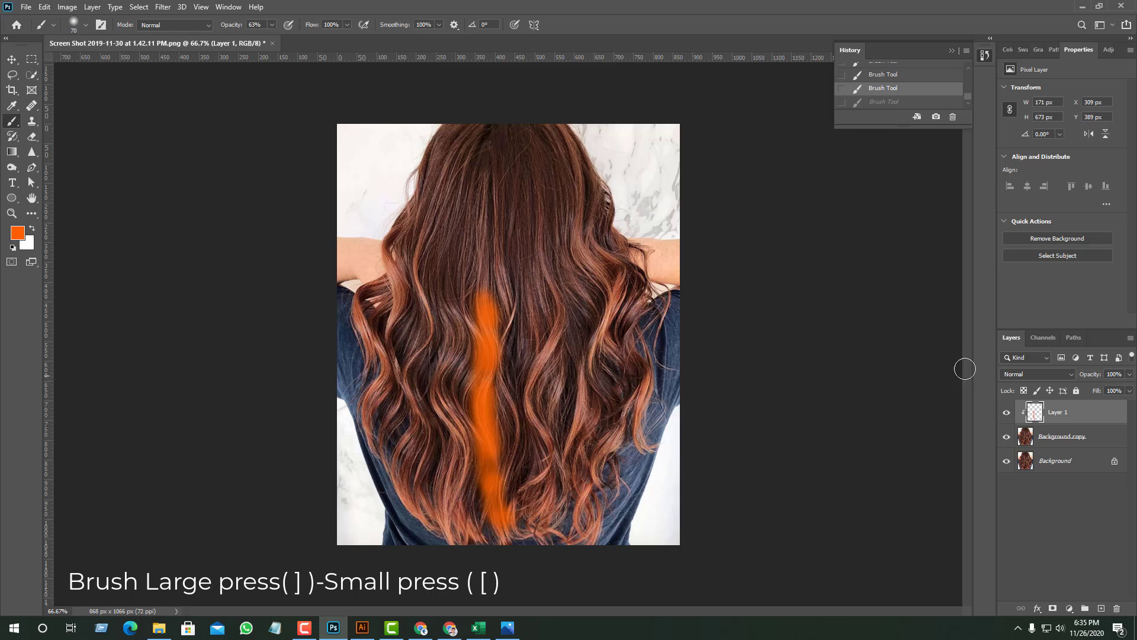
pyautogui.click(1013, 374)
pyautogui.click(1019, 472)
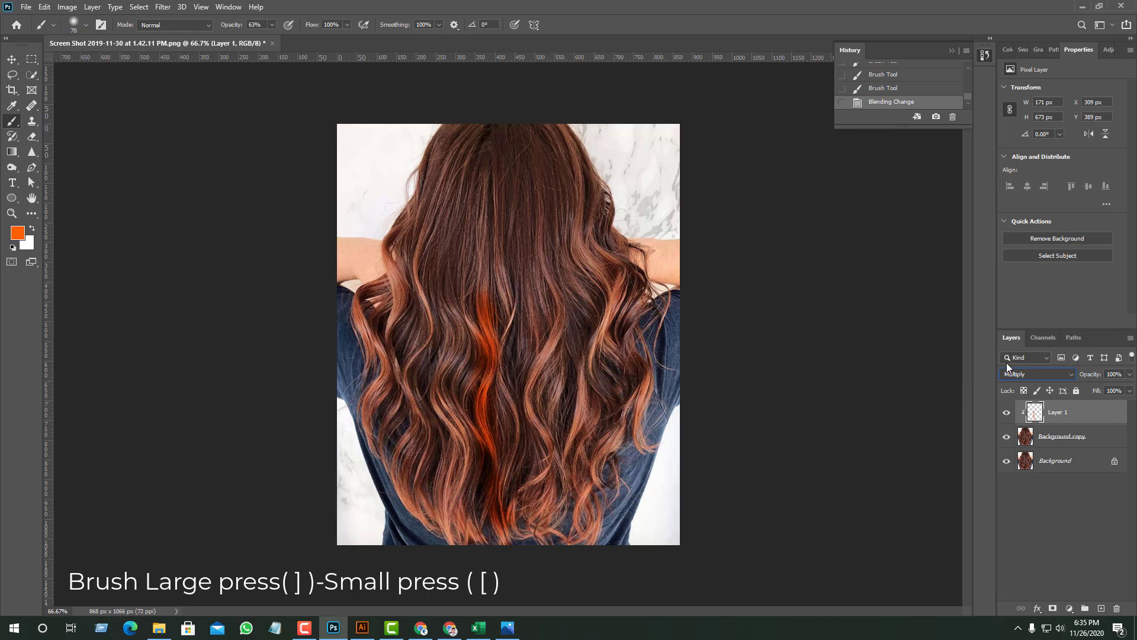
# - Change the foreground color to dark red and paint the wavy strand just left of the orange streak down to the tips
pyautogui.click(16, 233)
pyautogui.moveTo(960, 211); pyautogui.dragTo(966, 215)
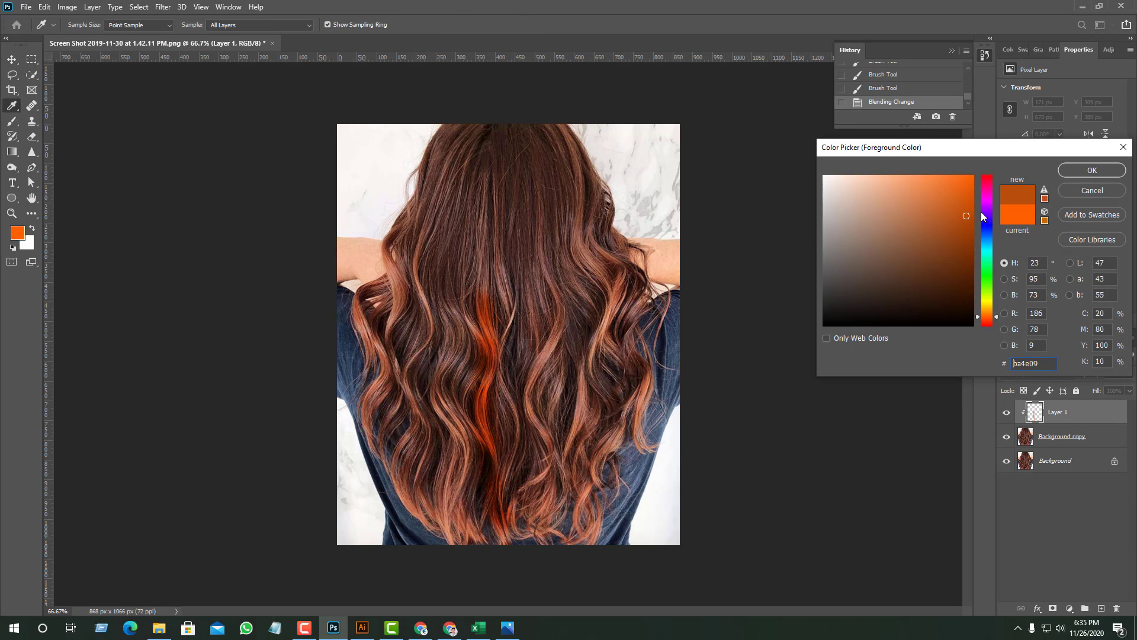
pyautogui.click(989, 179)
pyautogui.click(1089, 172)
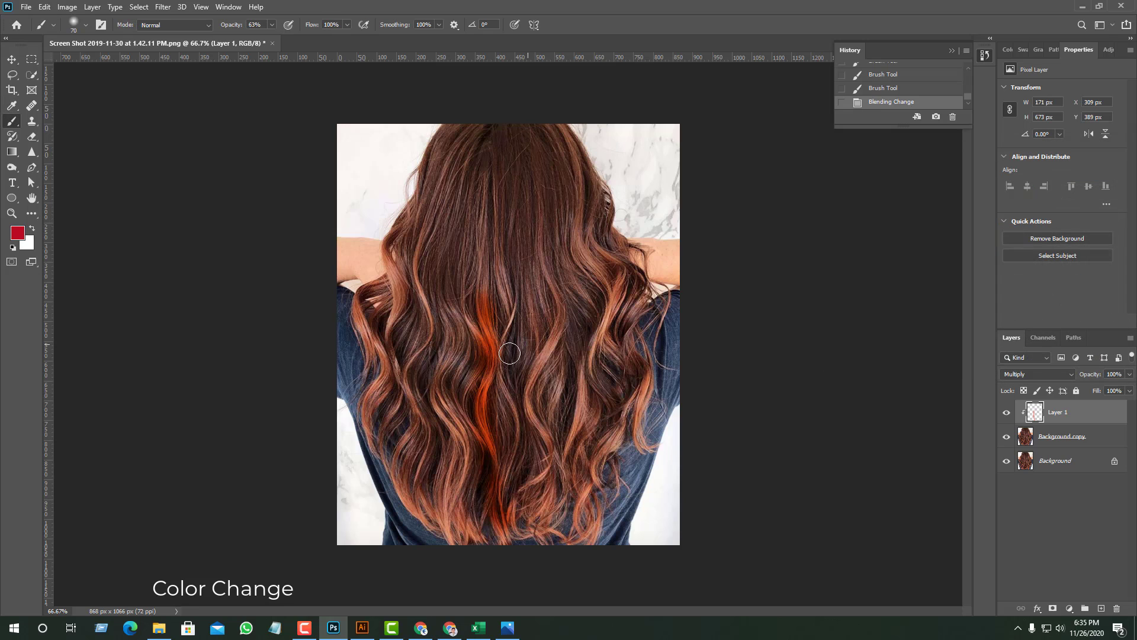
pyautogui.moveTo(446, 338)
pyautogui.mouseDown()
pyautogui.moveTo(457, 323)
pyautogui.moveTo(465, 344)
pyautogui.mouseUp()
pyautogui.moveTo(463, 424); pyautogui.dragTo(463, 437)
pyautogui.moveTo(469, 344)
pyautogui.mouseDown()
pyautogui.moveTo(453, 464)
pyautogui.moveTo(472, 533)
pyautogui.mouseUp()
pyautogui.moveTo(471, 473); pyautogui.dragTo(459, 537)
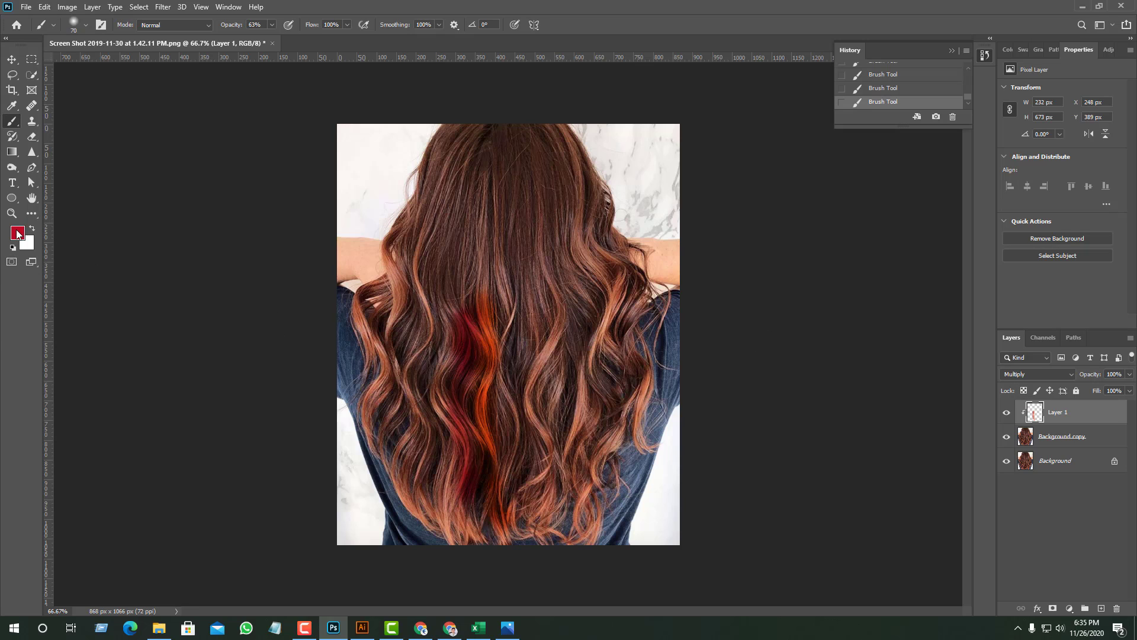
# - Paint dark red strands down both sides of the hair, from near the crown to the mid-length curls
pyautogui.moveTo(576, 172)
pyautogui.mouseDown()
pyautogui.moveTo(580, 231)
pyautogui.moveTo(613, 305)
pyautogui.mouseUp()
pyautogui.moveTo(620, 357)
pyautogui.mouseDown()
pyautogui.moveTo(609, 302)
pyautogui.moveTo(609, 350)
pyautogui.mouseUp()
pyautogui.moveTo(574, 203)
pyautogui.mouseDown()
pyautogui.moveTo(580, 254)
pyautogui.moveTo(616, 310)
pyautogui.mouseUp()
pyautogui.moveTo(448, 150)
pyautogui.mouseDown()
pyautogui.moveTo(421, 216)
pyautogui.moveTo(434, 182)
pyautogui.moveTo(417, 260)
pyautogui.mouseUp()
pyautogui.moveTo(410, 303)
pyautogui.mouseDown()
pyautogui.moveTo(417, 369)
pyautogui.moveTo(401, 280)
pyautogui.moveTo(418, 249)
pyautogui.moveTo(414, 362)
pyautogui.mouseUp()
# - Set the foreground color to 000000 and paint a black strand inside the right-hand red strand
pyautogui.click(17, 232)
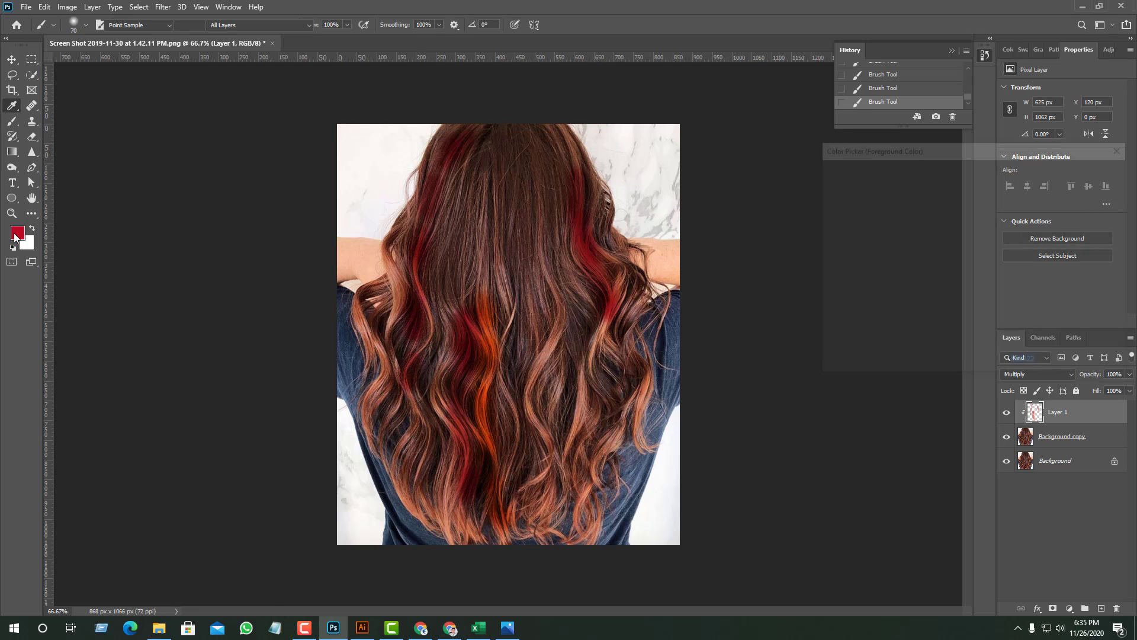
pyautogui.write('000000')
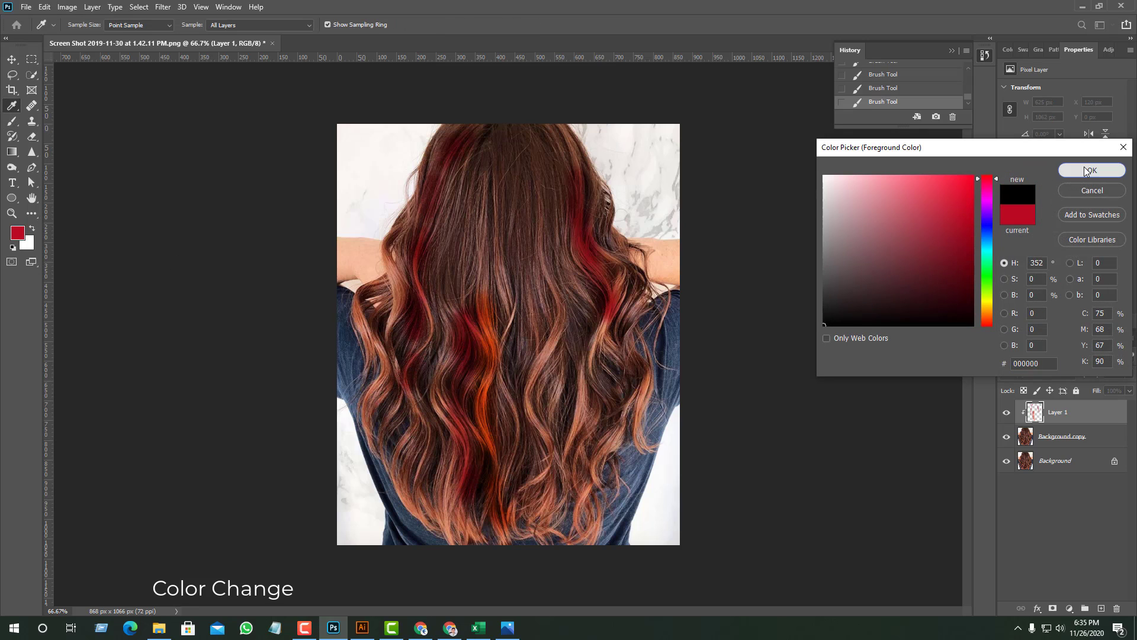
pyautogui.click(1086, 171)
pyautogui.moveTo(549, 168)
pyautogui.mouseDown()
pyautogui.moveTo(572, 308)
pyautogui.moveTo(560, 254)
pyautogui.moveTo(595, 307)
pyautogui.moveTo(554, 430)
pyautogui.mouseUp()
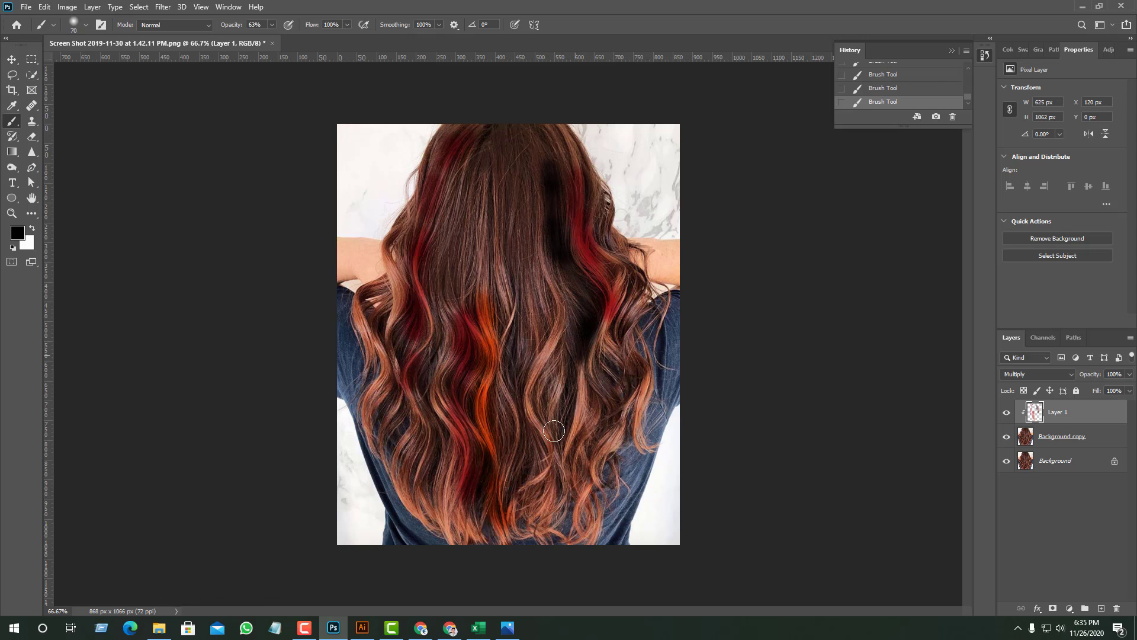
pyautogui.moveTo(533, 173)
pyautogui.mouseDown()
pyautogui.moveTo(565, 356)
pyautogui.moveTo(562, 338)
pyautogui.moveTo(553, 417)
pyautogui.moveTo(566, 366)
pyautogui.moveTo(561, 391)
pyautogui.mouseUp()
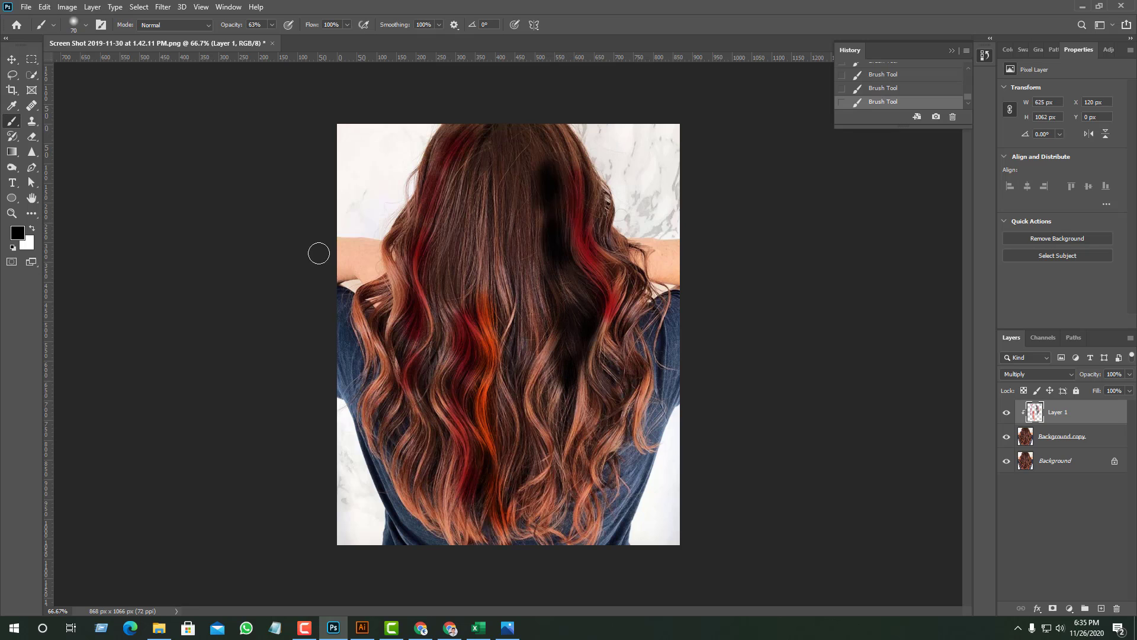
# - Change the foreground color to bright green and paint a long strand along the inner side of the black one
pyautogui.click(22, 233)
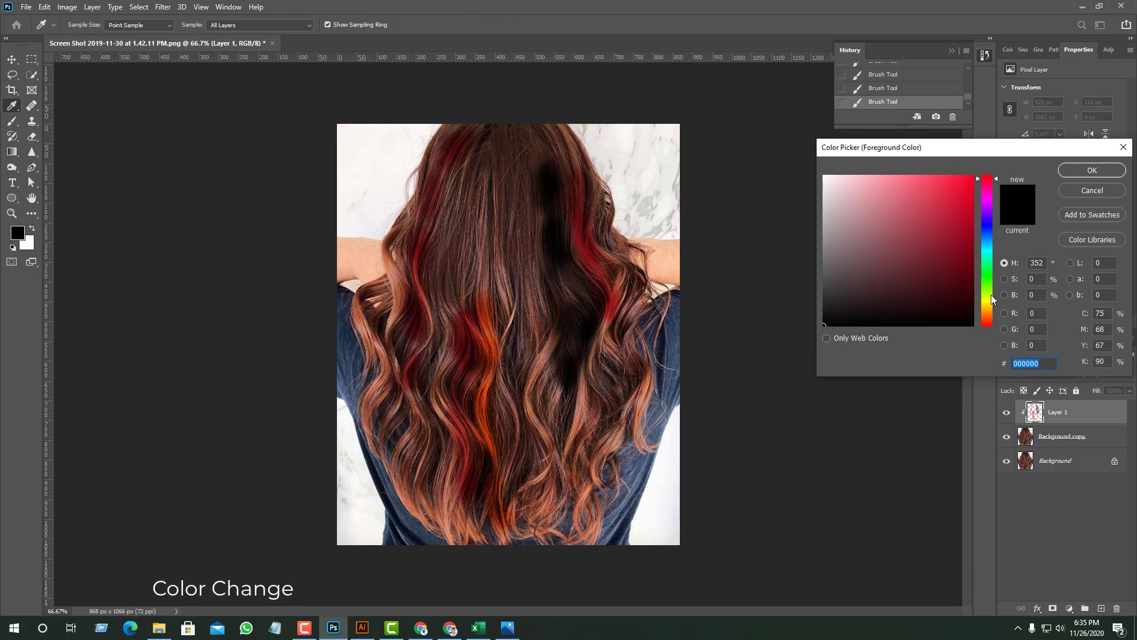
pyautogui.moveTo(991, 299); pyautogui.dragTo(990, 277)
pyautogui.moveTo(961, 222); pyautogui.dragTo(975, 158)
pyautogui.click(1075, 169)
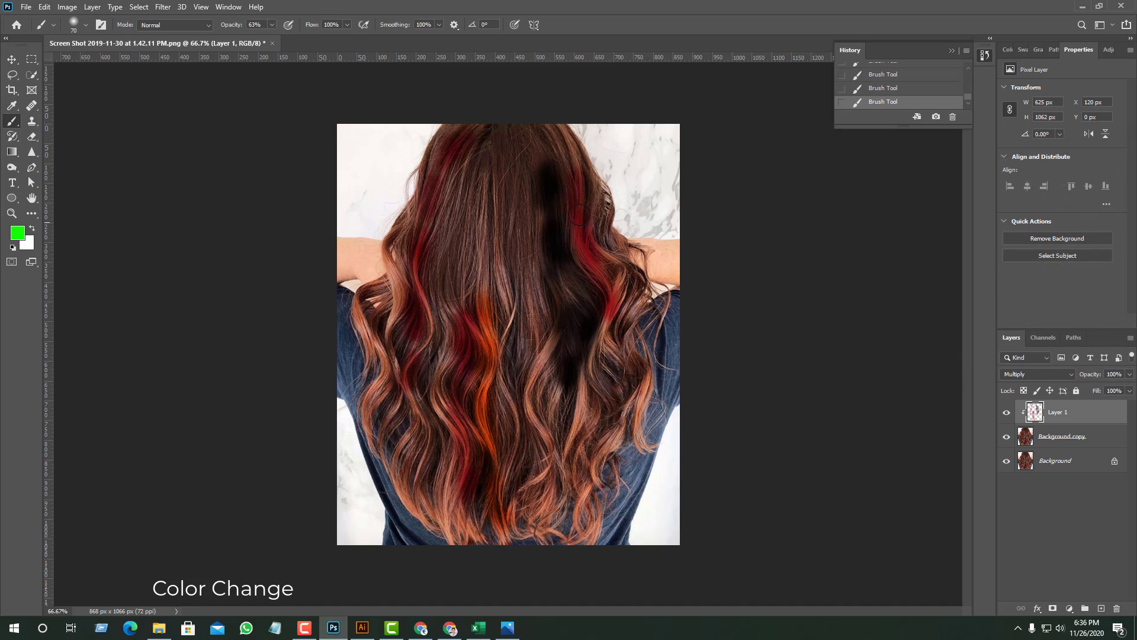
pyautogui.moveTo(532, 178)
pyautogui.mouseDown()
pyautogui.moveTo(558, 349)
pyautogui.moveTo(550, 309)
pyautogui.moveTo(552, 411)
pyautogui.moveTo(539, 335)
pyautogui.moveTo(562, 405)
pyautogui.moveTo(561, 462)
pyautogui.moveTo(547, 463)
pyautogui.moveTo(558, 407)
pyautogui.moveTo(567, 462)
pyautogui.moveTo(541, 363)
pyautogui.moveTo(549, 353)
pyautogui.moveTo(528, 404)
pyautogui.mouseUp()
# - Reduce the brush size to 50 and extend the green through the lower curls, adding a second green lock beside them
pyautogui.press('[')
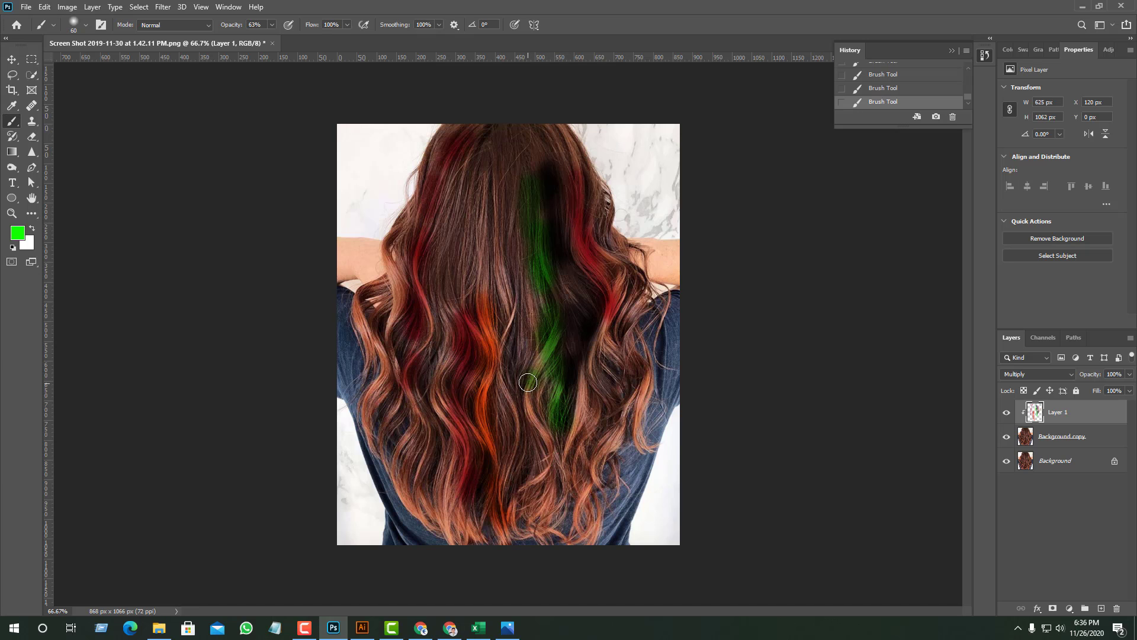
pyautogui.scroll(2, 532, 377)
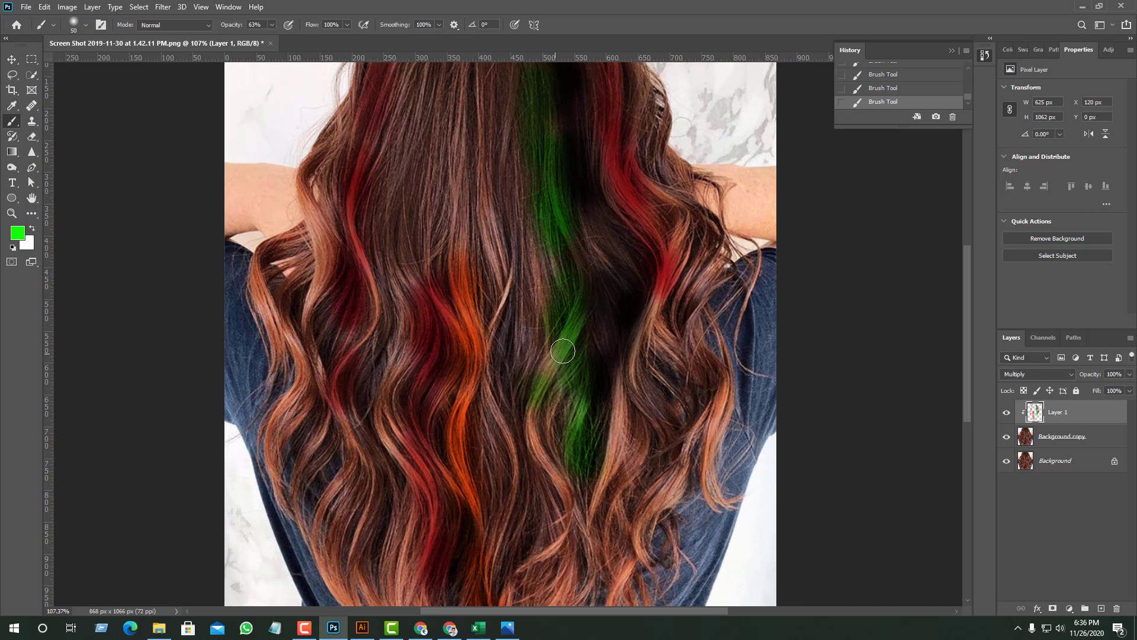
pyautogui.moveTo(527, 416)
pyautogui.mouseDown()
pyautogui.moveTo(561, 554)
pyautogui.moveTo(567, 538)
pyautogui.moveTo(528, 574)
pyautogui.moveTo(558, 507)
pyautogui.moveTo(554, 477)
pyautogui.moveTo(571, 542)
pyautogui.moveTo(530, 571)
pyautogui.mouseUp()
pyautogui.scroll(-3, 609, 504)
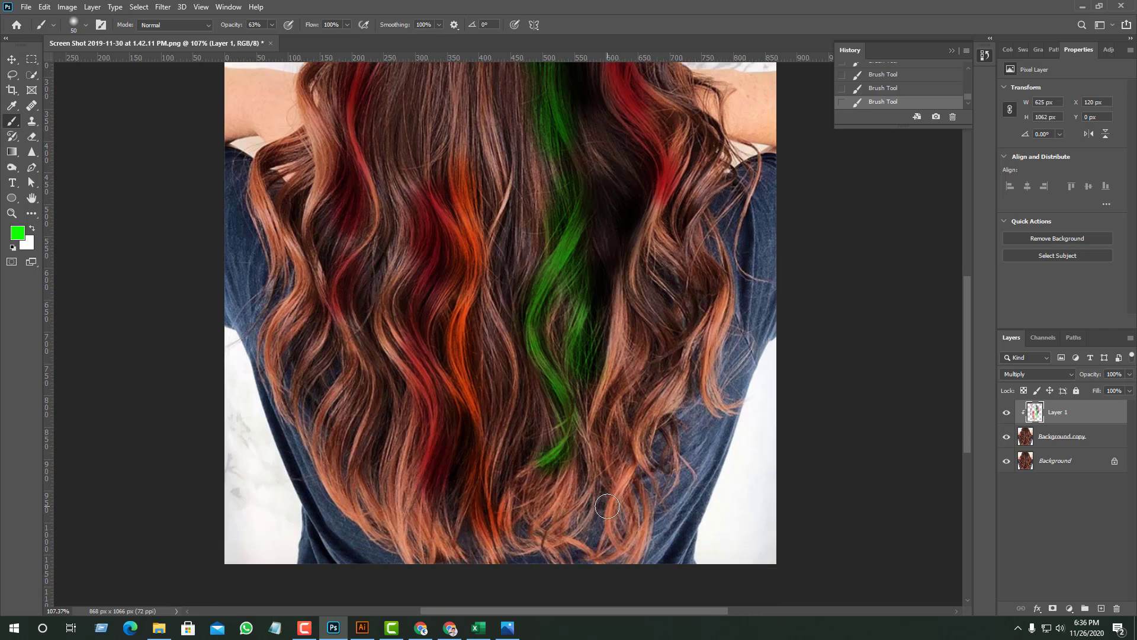
pyautogui.scroll(1, 637, 342)
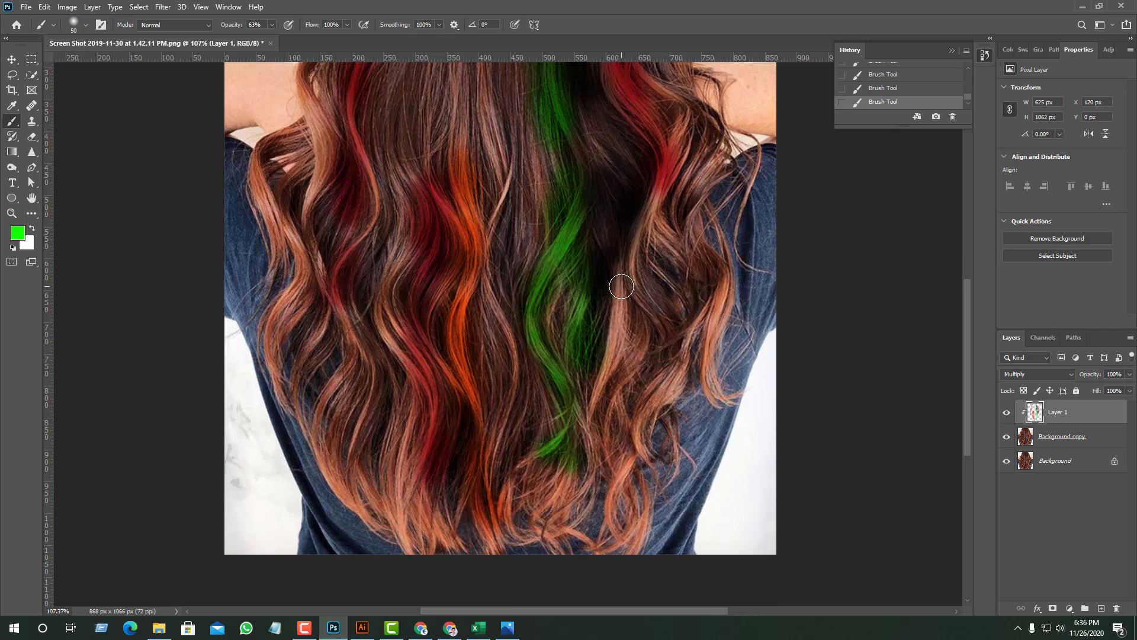
pyautogui.moveTo(620, 286)
pyautogui.mouseDown()
pyautogui.moveTo(622, 346)
pyautogui.moveTo(601, 411)
pyautogui.moveTo(622, 316)
pyautogui.moveTo(596, 425)
pyautogui.mouseUp()
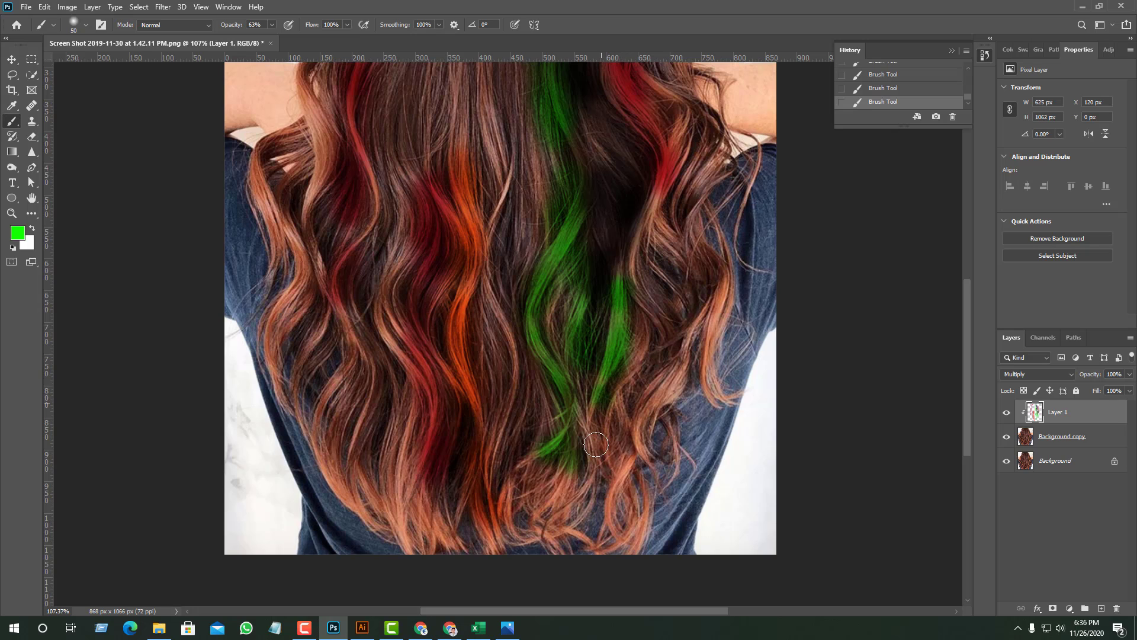
# - Paint the outermost lock over the left shoulder green, undoing the stray stroke on the arm and using a smaller brush
pyautogui.scroll(2, 656, 408)
pyautogui.scroll(1, 389, 351)
pyautogui.moveTo(292, 212); pyautogui.dragTo(268, 232)
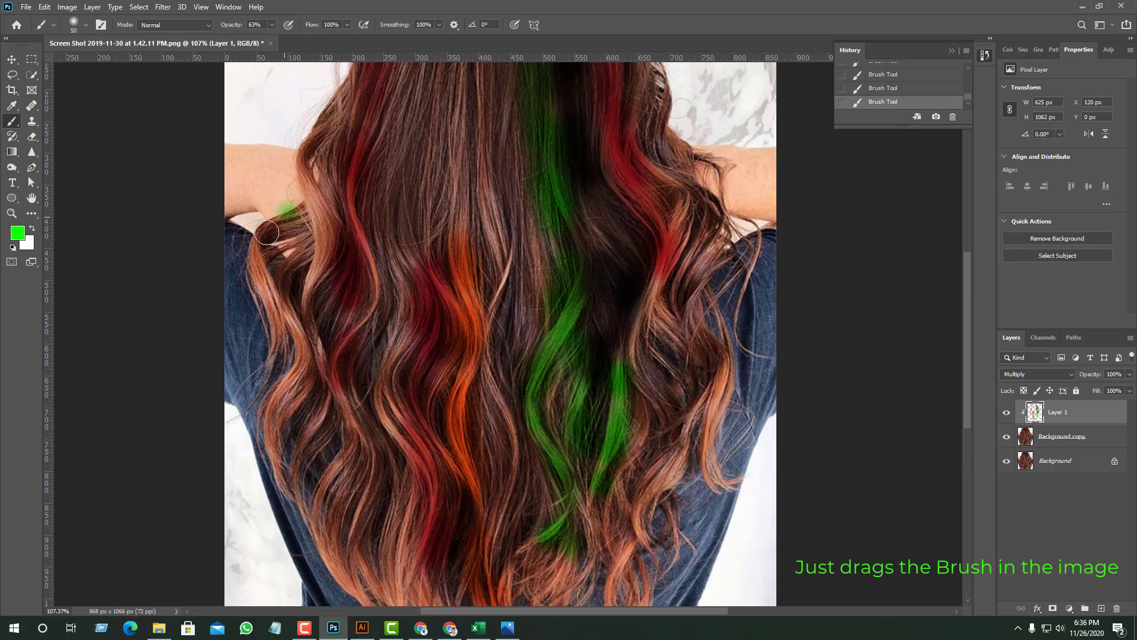
pyautogui.hotkey('ctrl', 'z')
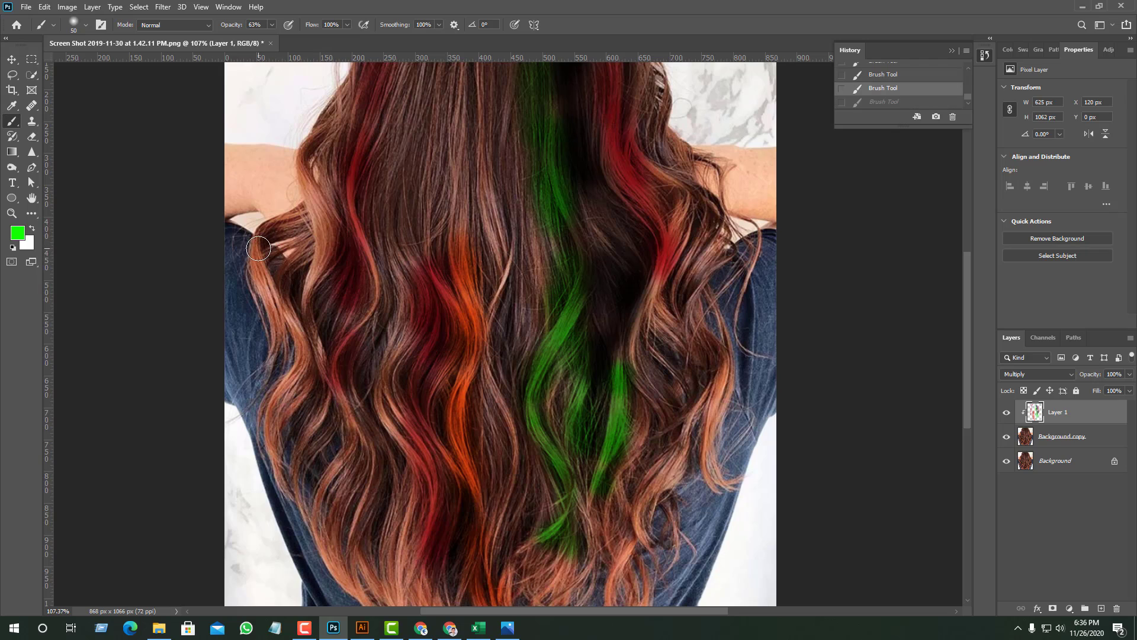
pyautogui.moveTo(258, 249)
pyautogui.mouseDown()
pyautogui.moveTo(276, 346)
pyautogui.moveTo(276, 334)
pyautogui.mouseUp()
pyautogui.moveTo(260, 288); pyautogui.dragTo(270, 331)
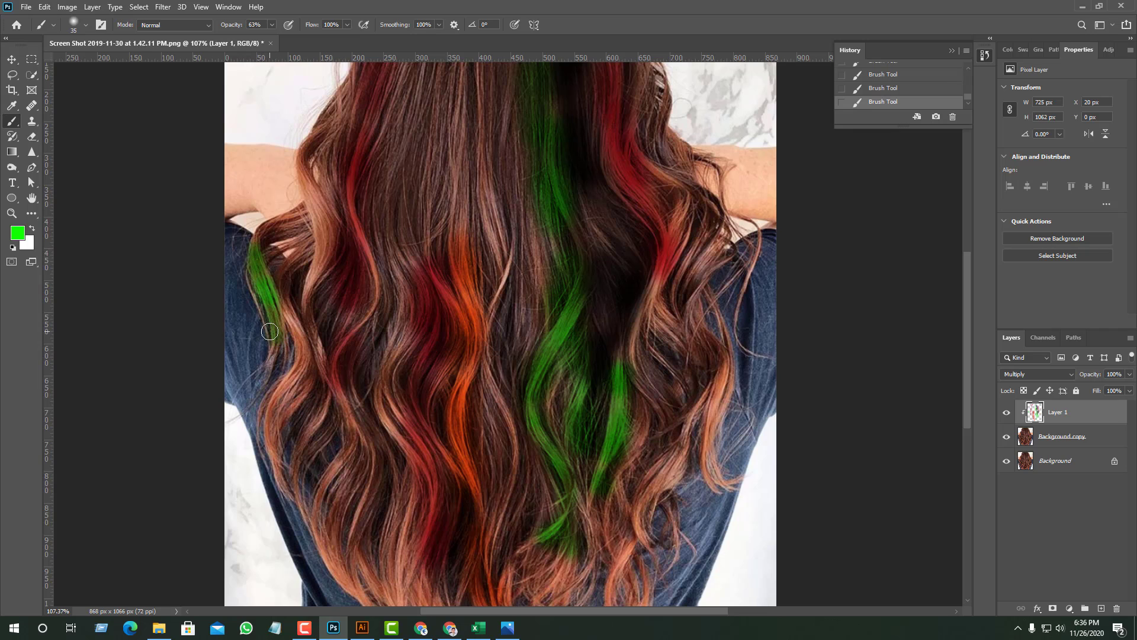
# - Set the foreground color to ff001e and paint the outer left strands bright red down to the lower curls
pyautogui.click(21, 235)
pyautogui.click(986, 182)
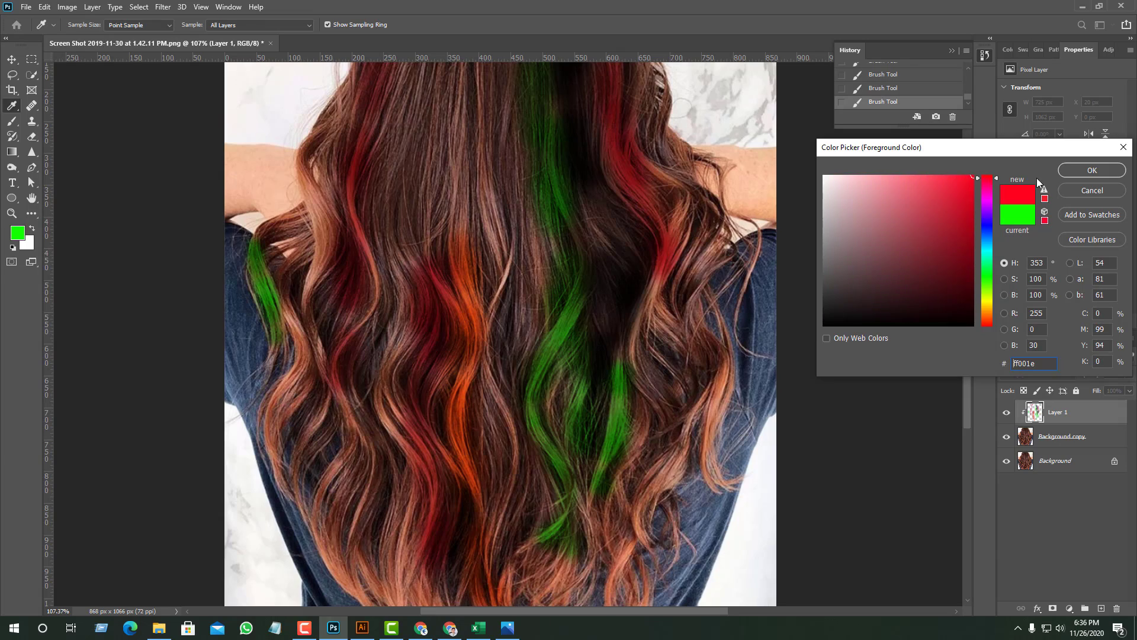
pyautogui.click(1092, 170)
pyautogui.moveTo(305, 166)
pyautogui.mouseDown()
pyautogui.moveTo(328, 241)
pyautogui.moveTo(312, 207)
pyautogui.moveTo(318, 267)
pyautogui.moveTo(315, 246)
pyautogui.moveTo(303, 345)
pyautogui.moveTo(289, 318)
pyautogui.moveTo(303, 364)
pyautogui.moveTo(272, 415)
pyautogui.moveTo(276, 400)
pyautogui.moveTo(271, 440)
pyautogui.moveTo(269, 408)
pyautogui.moveTo(275, 463)
pyautogui.moveTo(286, 387)
pyautogui.moveTo(270, 433)
pyautogui.moveTo(279, 483)
pyautogui.mouseUp()
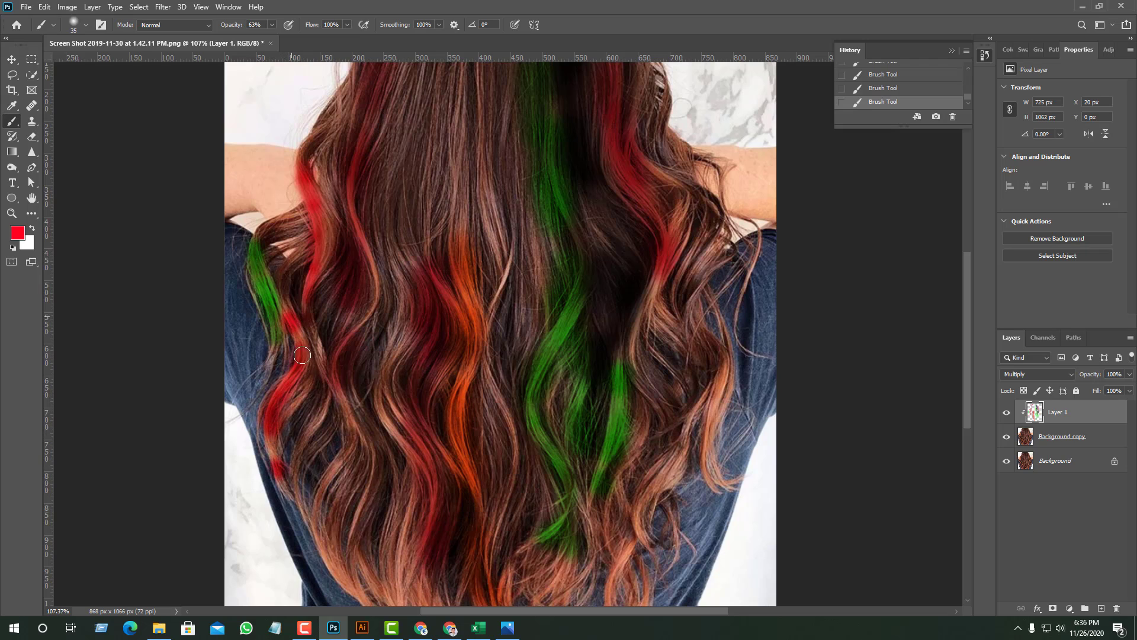
pyautogui.moveTo(302, 355)
pyautogui.mouseDown()
pyautogui.moveTo(286, 311)
pyautogui.moveTo(298, 348)
pyautogui.moveTo(266, 429)
pyautogui.moveTo(284, 483)
pyautogui.mouseUp()
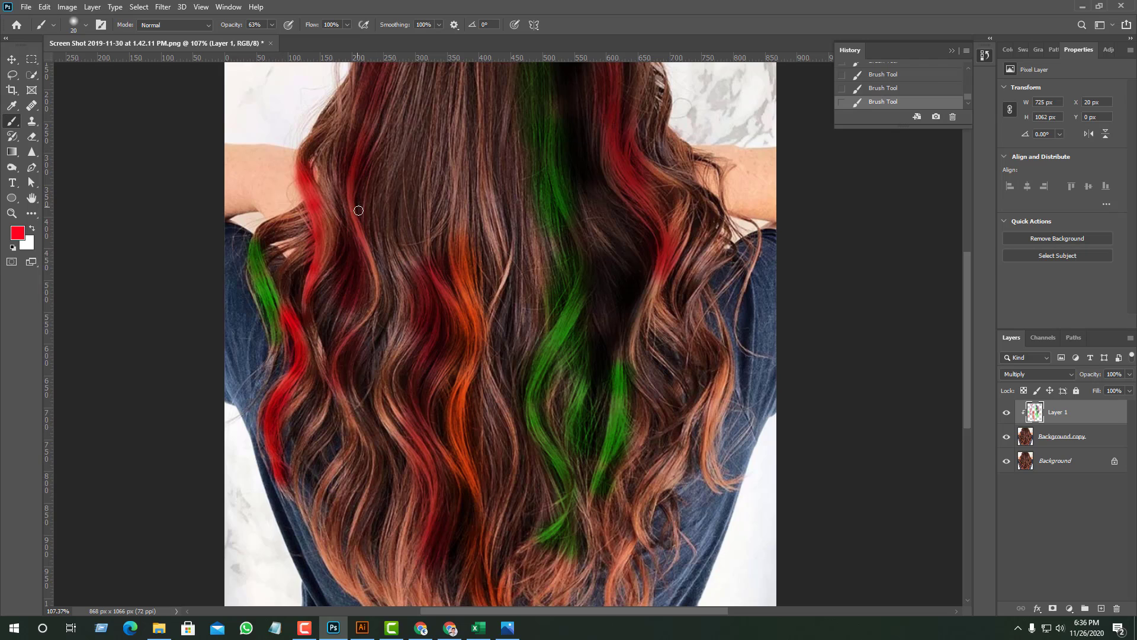
# - Trace the inner left strand in bright red with a size 20 brush, from near the crown down to the tips
pyautogui.moveTo(378, 308); pyautogui.dragTo(377, 290)
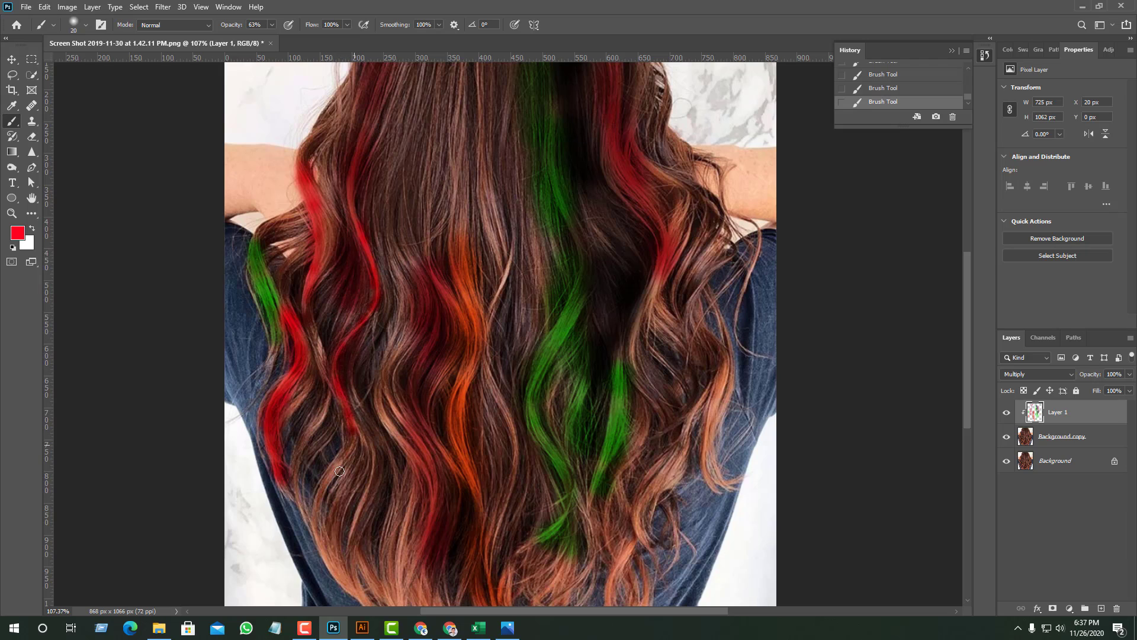
pyautogui.moveTo(324, 480)
pyautogui.mouseDown()
pyautogui.moveTo(312, 508)
pyautogui.moveTo(327, 487)
pyautogui.moveTo(322, 552)
pyautogui.moveTo(315, 529)
pyautogui.mouseUp()
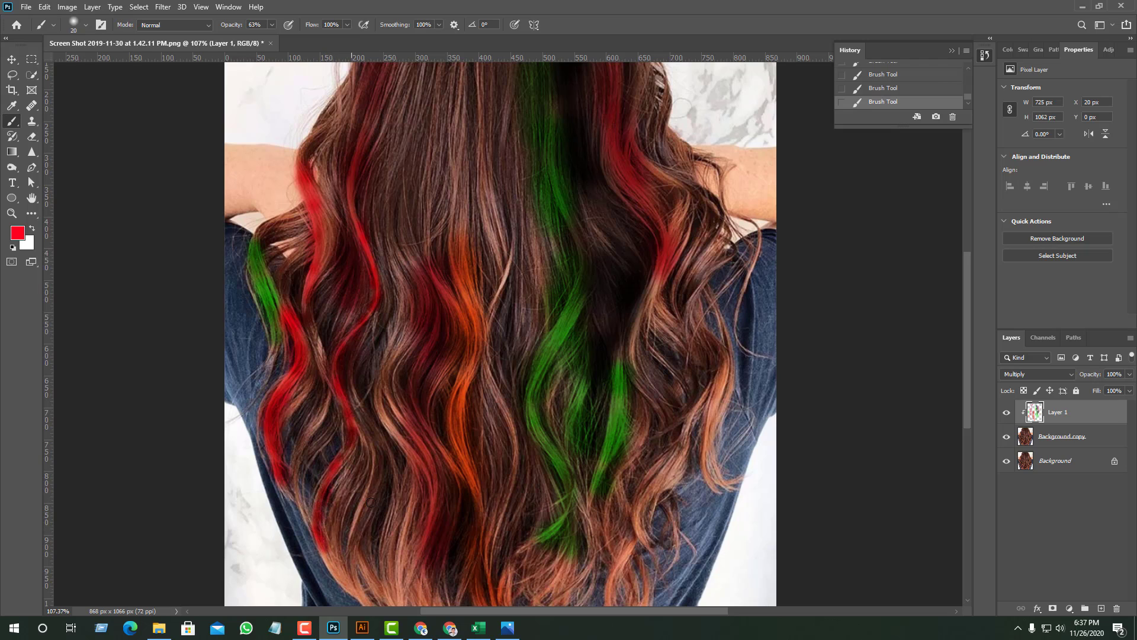
pyautogui.scroll(-3, 370, 502)
pyautogui.moveTo(320, 447)
pyautogui.mouseDown()
pyautogui.moveTo(344, 489)
pyautogui.moveTo(346, 423)
pyautogui.mouseUp()
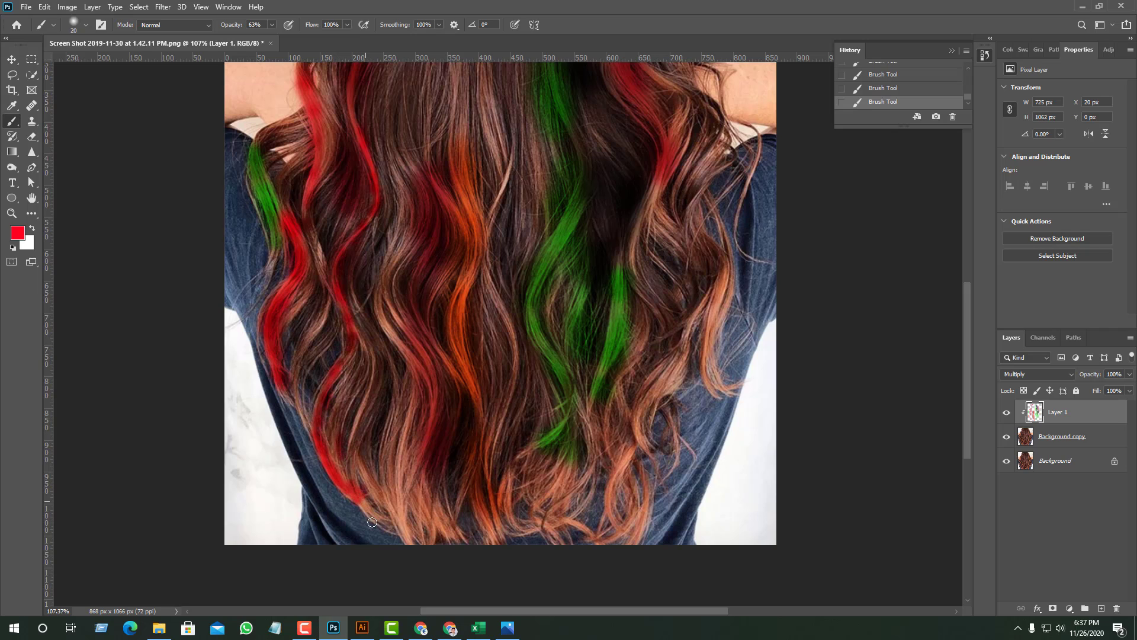
pyautogui.scroll(7, 379, 459)
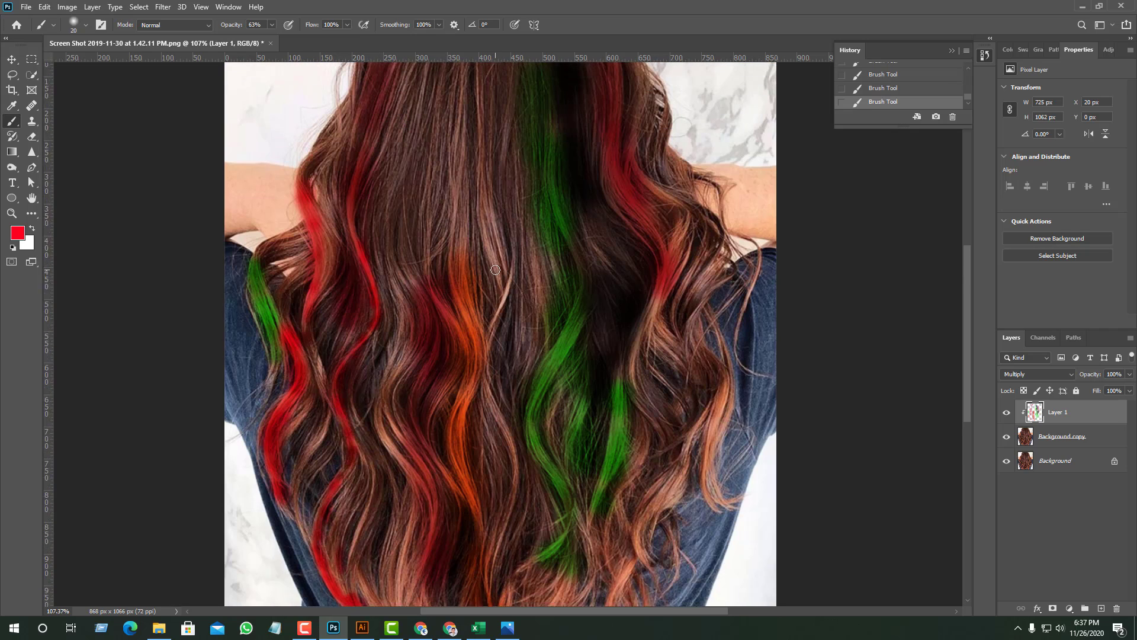
pyautogui.scroll(2, 636, 180)
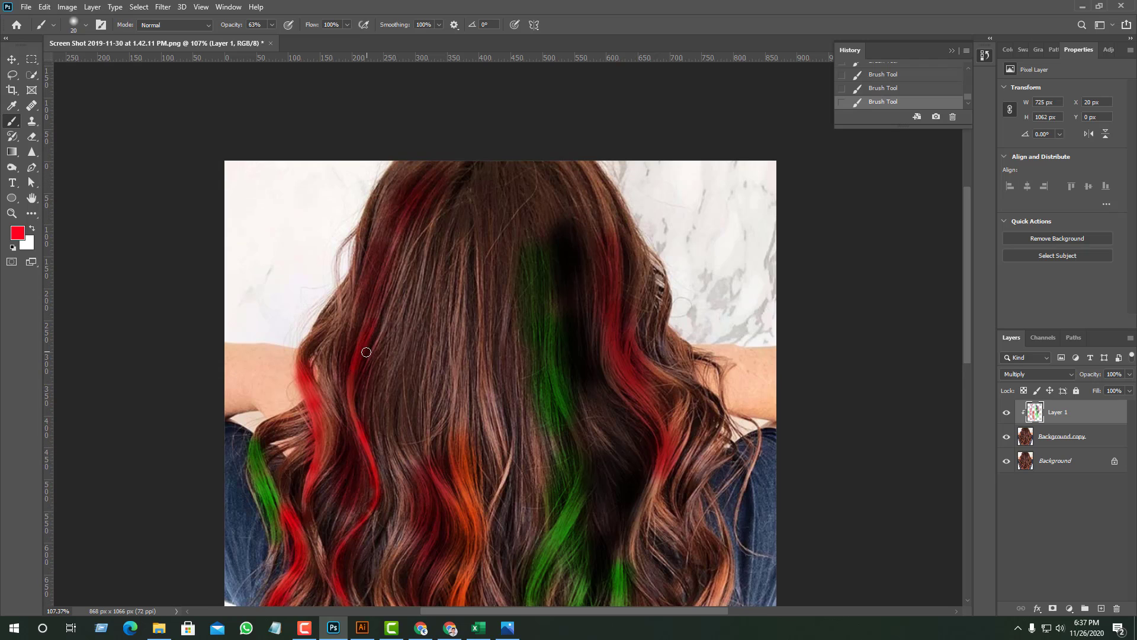
pyautogui.moveTo(389, 297)
pyautogui.mouseDown()
pyautogui.moveTo(371, 316)
pyautogui.moveTo(423, 195)
pyautogui.moveTo(377, 299)
pyautogui.mouseUp()
pyautogui.scroll(-3, 351, 377)
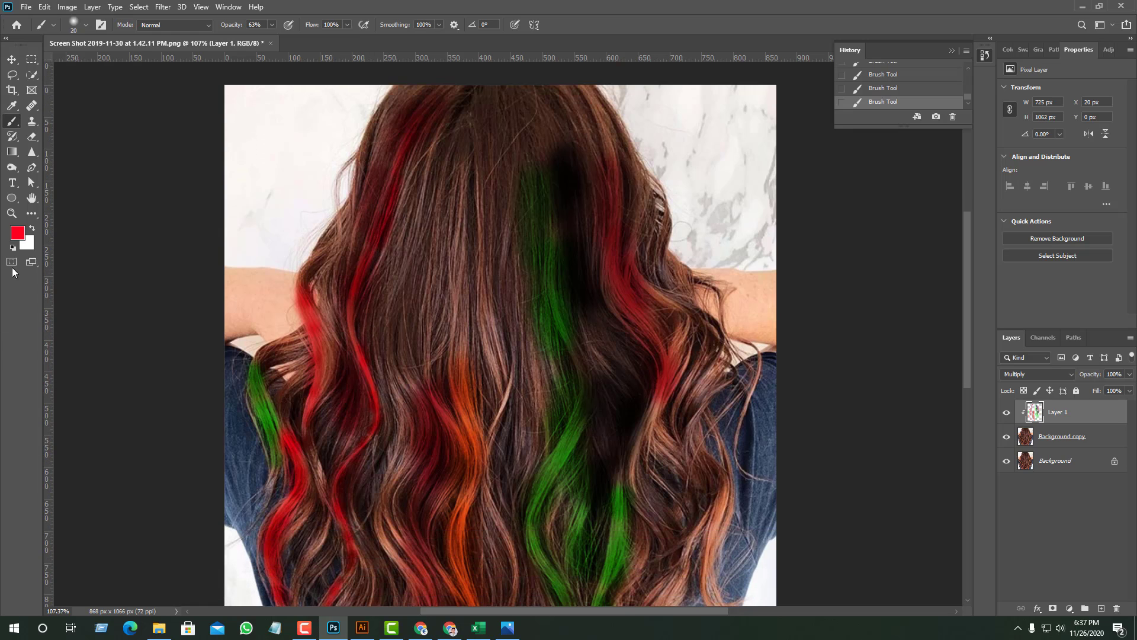
# - Set the foreground color to blue 0e5ded and trace the thin strand beside the orange lock down through the middle curls
pyautogui.click(17, 233)
pyautogui.click(873, 191)
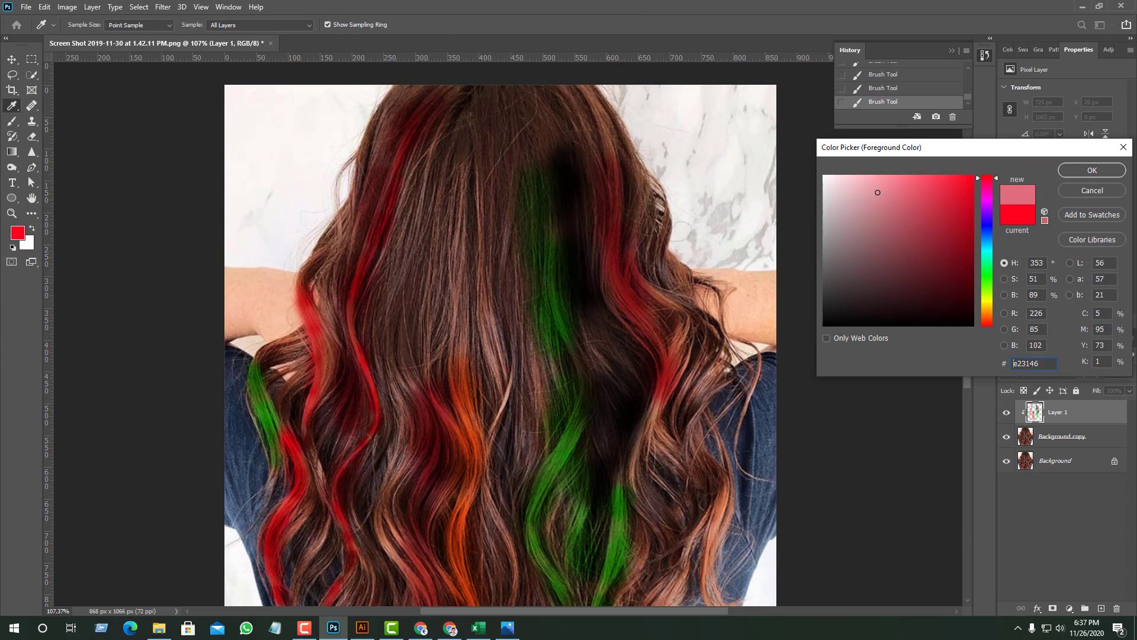
pyautogui.click(987, 233)
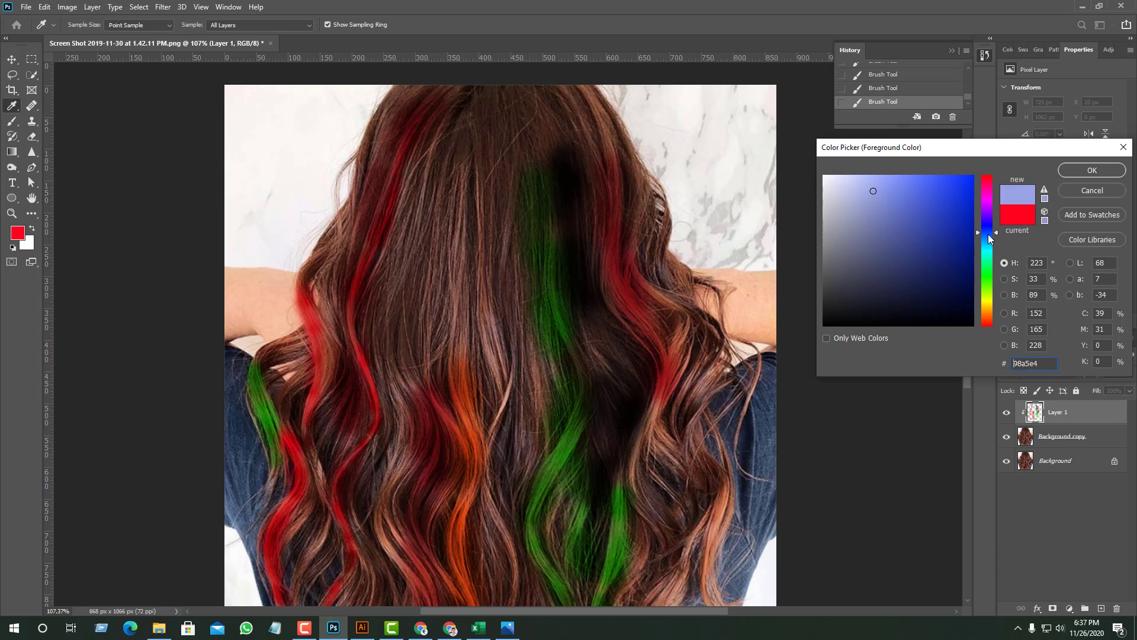
pyautogui.click(962, 185)
pyautogui.click(1089, 170)
pyautogui.press('b')
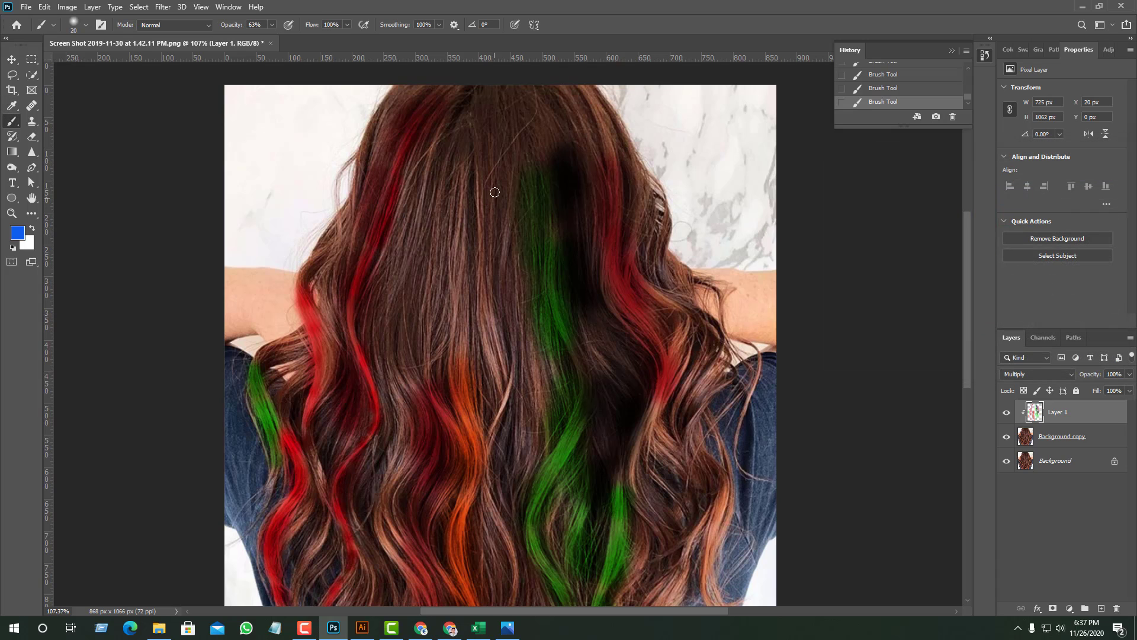
pyautogui.scroll(-2, 538, 368)
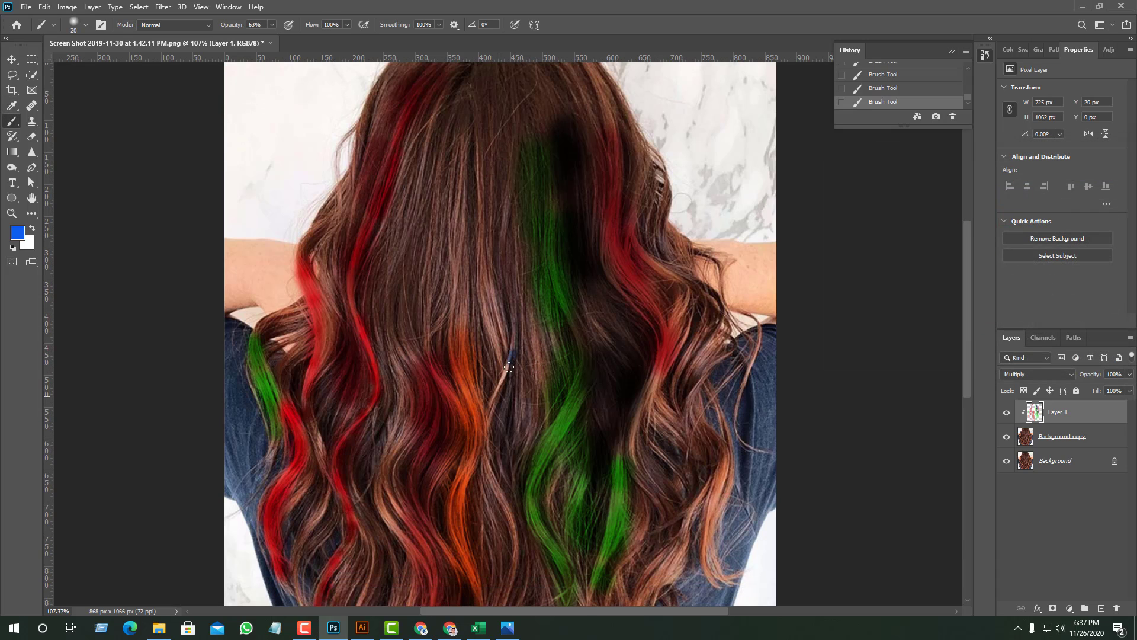
pyautogui.moveTo(509, 367)
pyautogui.mouseDown()
pyautogui.moveTo(484, 423)
pyautogui.moveTo(496, 394)
pyautogui.moveTo(492, 503)
pyautogui.mouseUp()
pyautogui.moveTo(492, 421); pyautogui.dragTo(495, 495)
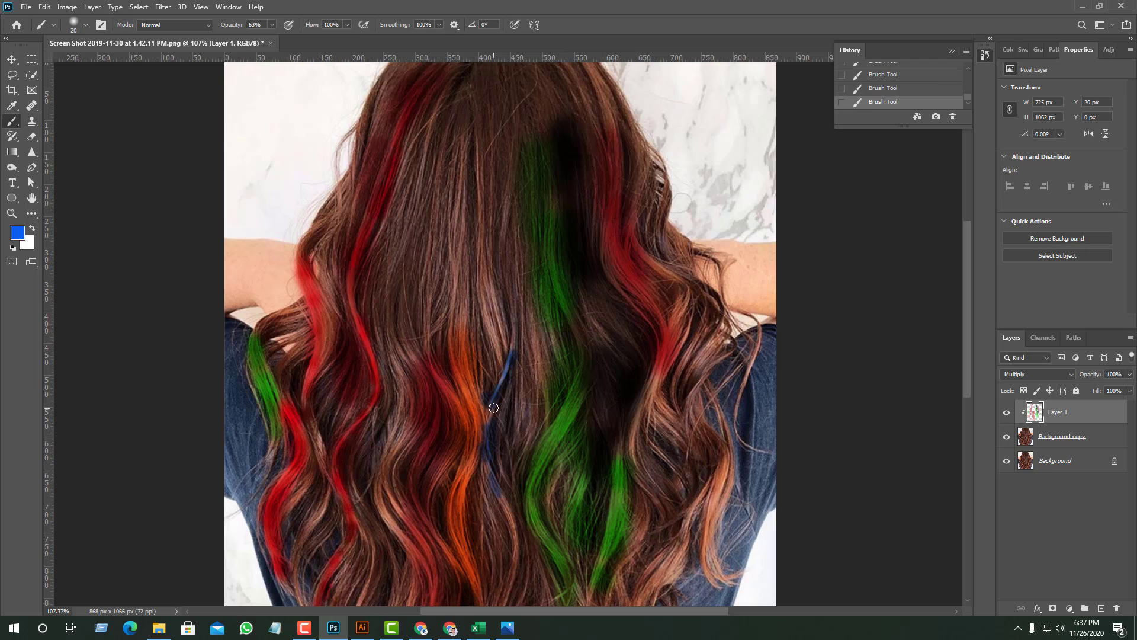
pyautogui.moveTo(496, 493)
pyautogui.mouseDown()
pyautogui.moveTo(517, 540)
pyautogui.moveTo(507, 514)
pyautogui.moveTo(511, 578)
pyautogui.mouseUp()
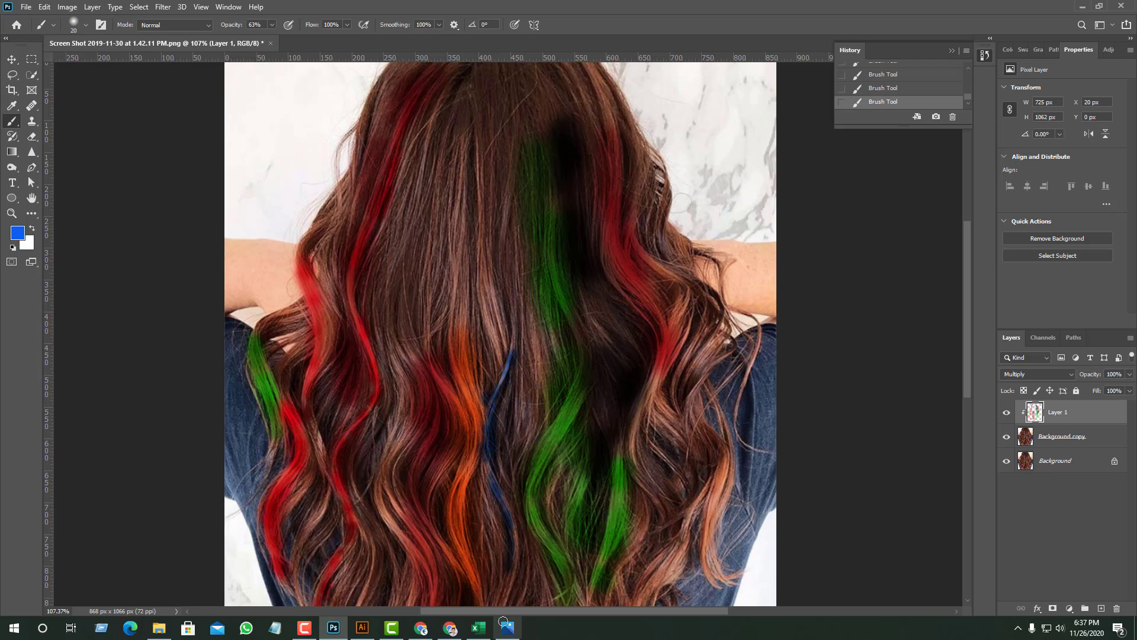
# - Continue the blue strand beside the orange lock down to the hair tips
pyautogui.scroll(-2, 527, 515)
pyautogui.scroll(-1, 527, 515)
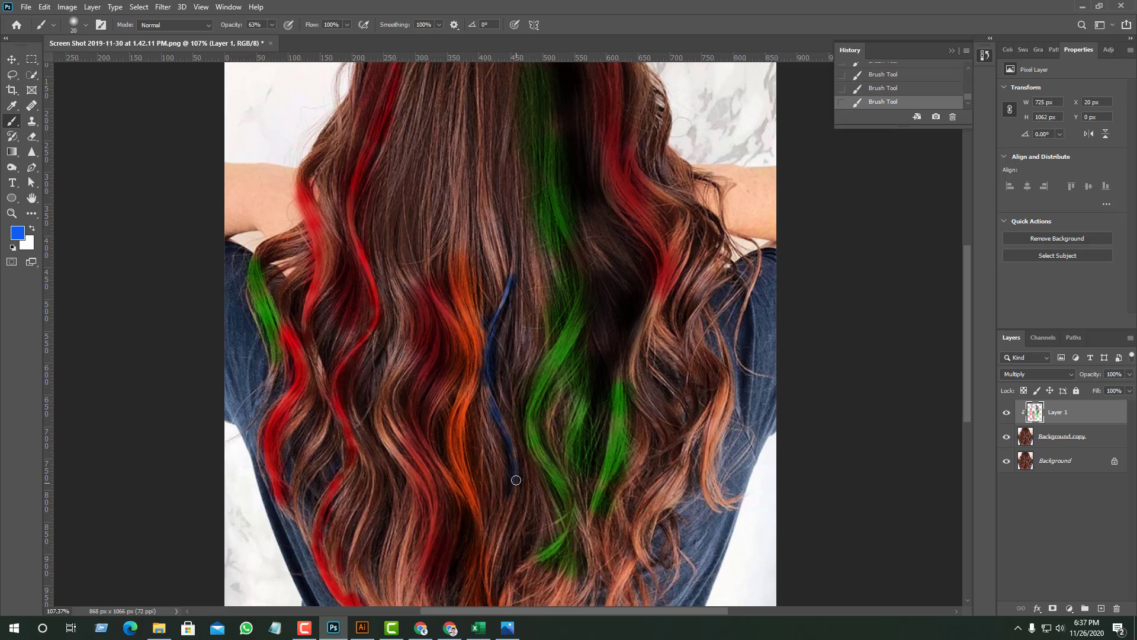
pyautogui.moveTo(497, 560)
pyautogui.mouseDown()
pyautogui.moveTo(491, 545)
pyautogui.moveTo(491, 560)
pyautogui.mouseUp()
pyautogui.scroll(-3, 497, 551)
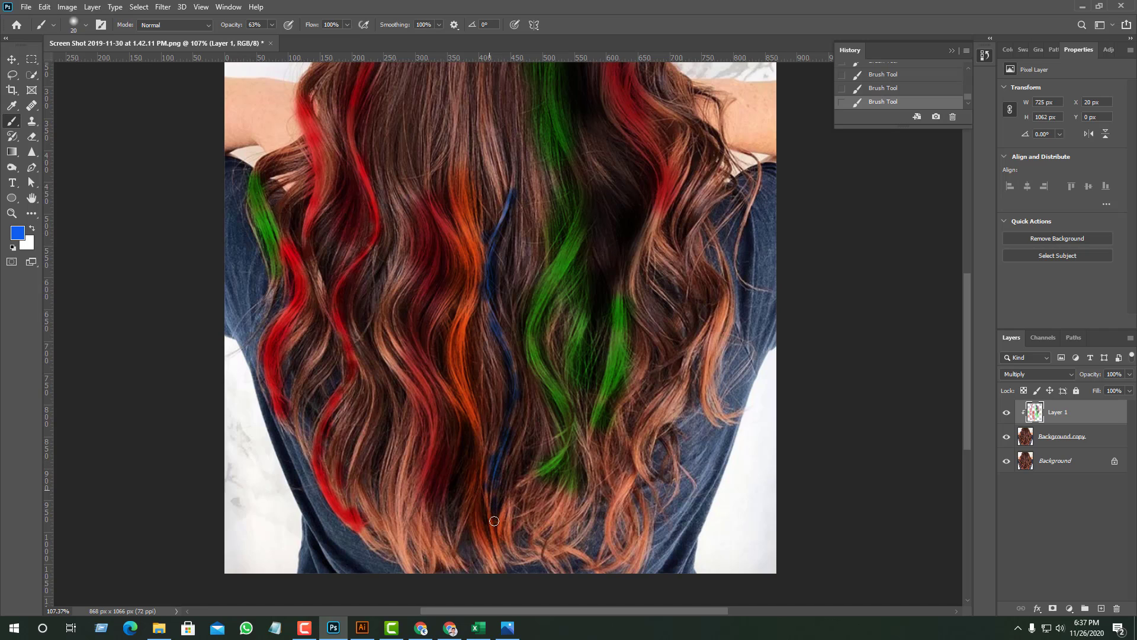
# - Change Layer 1's blend mode to Soft Light and extend the blue strand upward to near the crown
pyautogui.click(1032, 376)
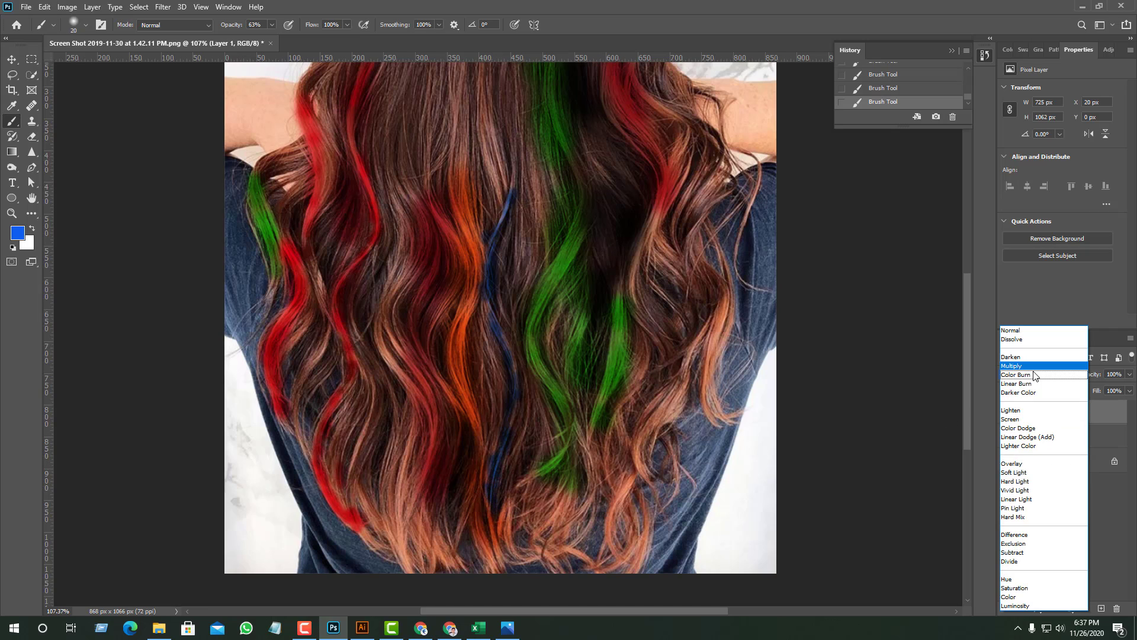
pyautogui.click(1014, 468)
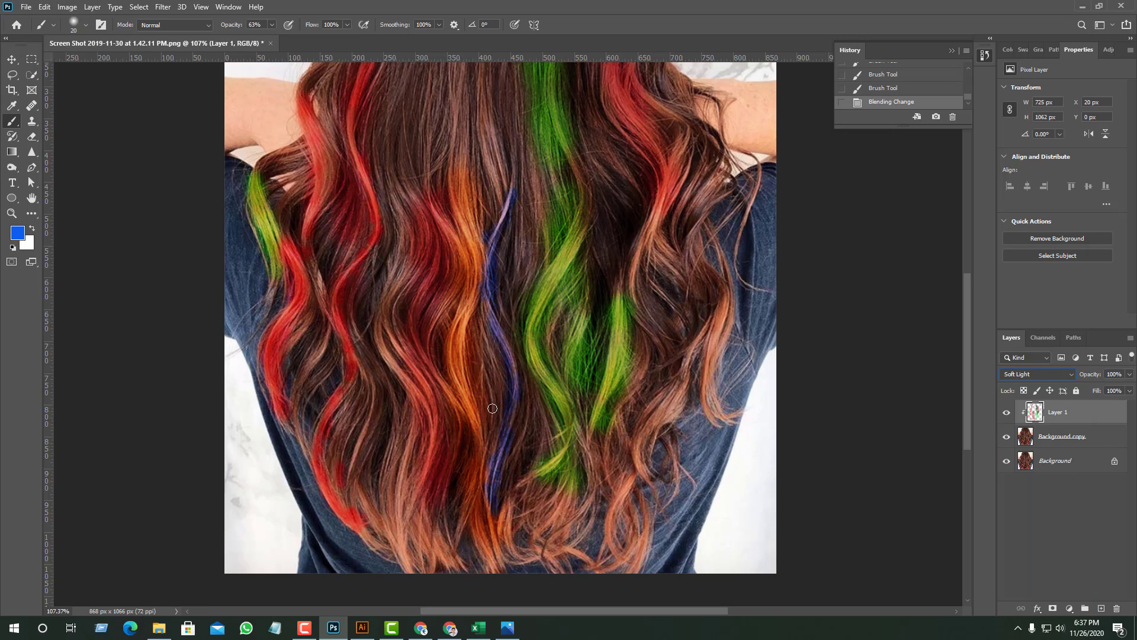
pyautogui.scroll(5, 464, 357)
pyautogui.hscroll(2, 464, 356)
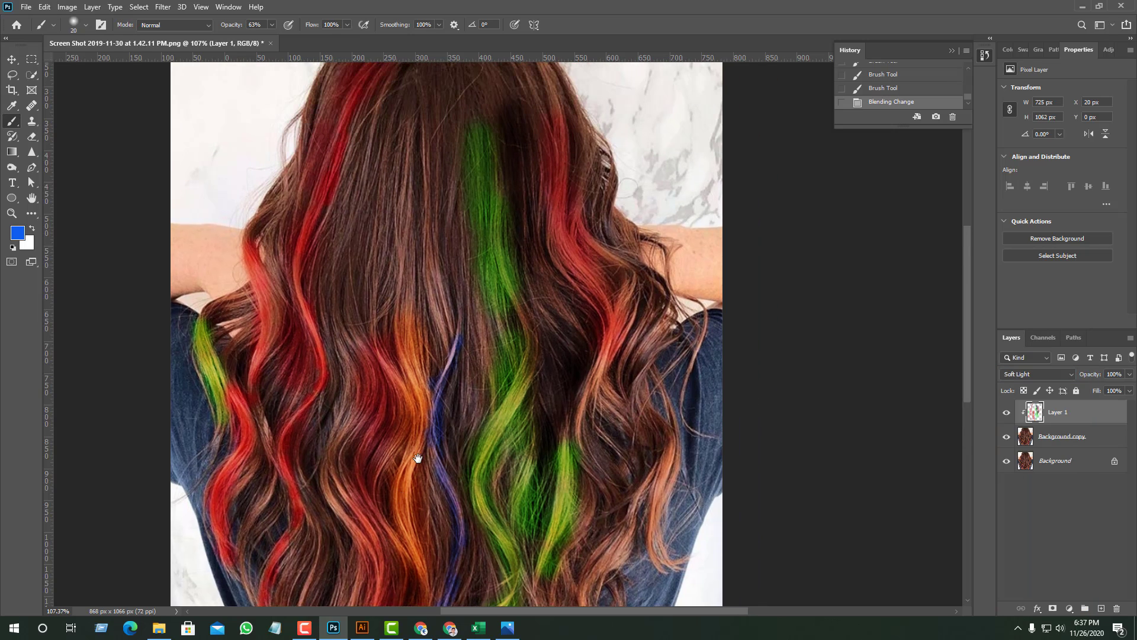
pyautogui.moveTo(428, 240); pyautogui.dragTo(427, 241)
pyautogui.moveTo(422, 171); pyautogui.dragTo(424, 300)
pyautogui.moveTo(419, 260); pyautogui.dragTo(443, 347)
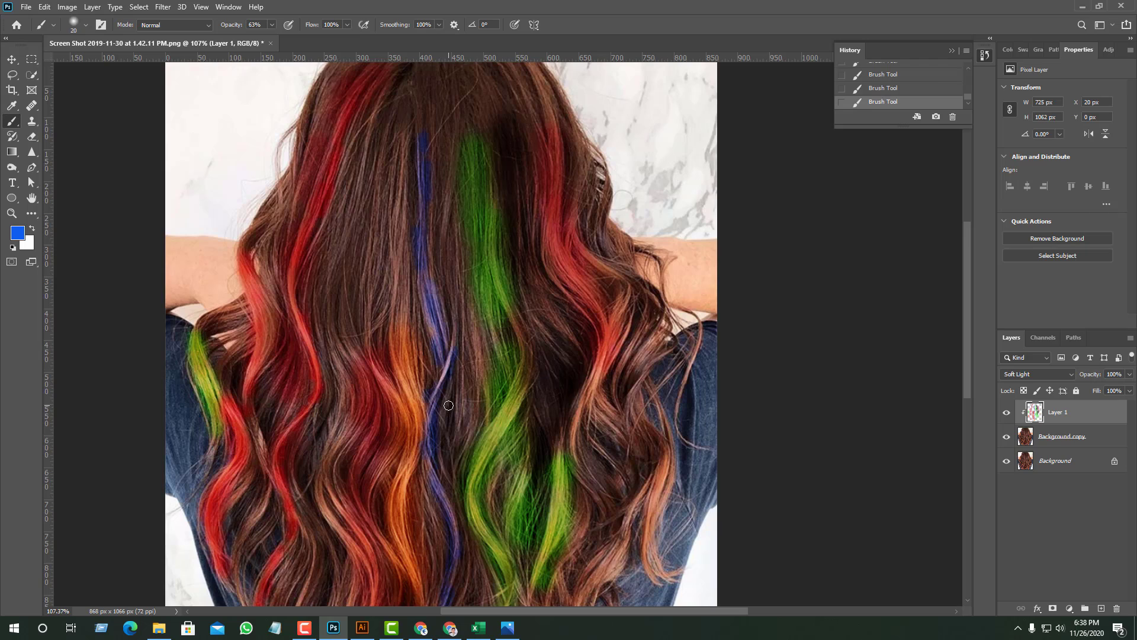
# - Paint the outermost lower right curl over the shirt blue
pyautogui.scroll(-8, 448, 405)
pyautogui.scroll(5, 567, 460)
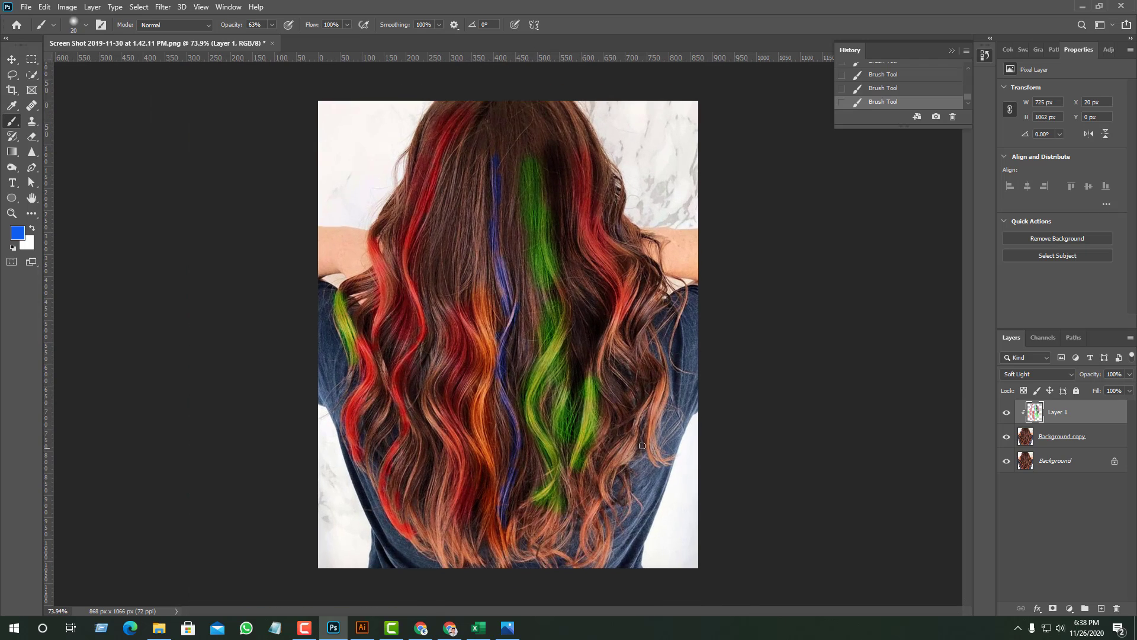
pyautogui.scroll(2, 664, 396)
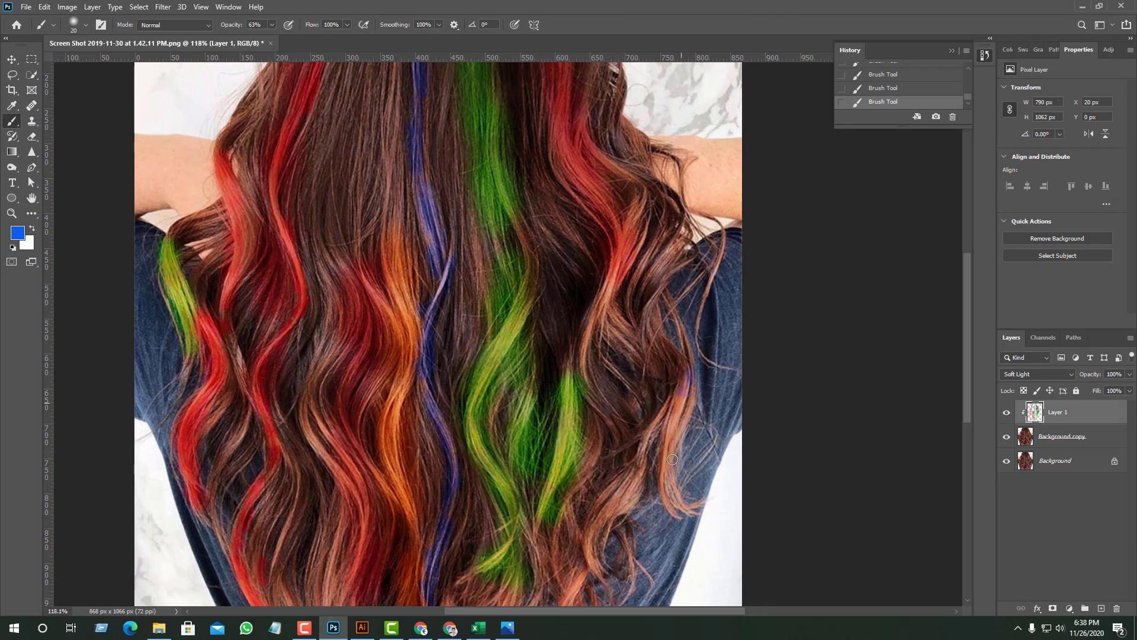
pyautogui.moveTo(672, 459)
pyautogui.mouseDown()
pyautogui.moveTo(661, 488)
pyautogui.moveTo(678, 398)
pyautogui.moveTo(654, 469)
pyautogui.moveTo(675, 421)
pyautogui.moveTo(660, 484)
pyautogui.moveTo(666, 442)
pyautogui.moveTo(672, 504)
pyautogui.mouseUp()
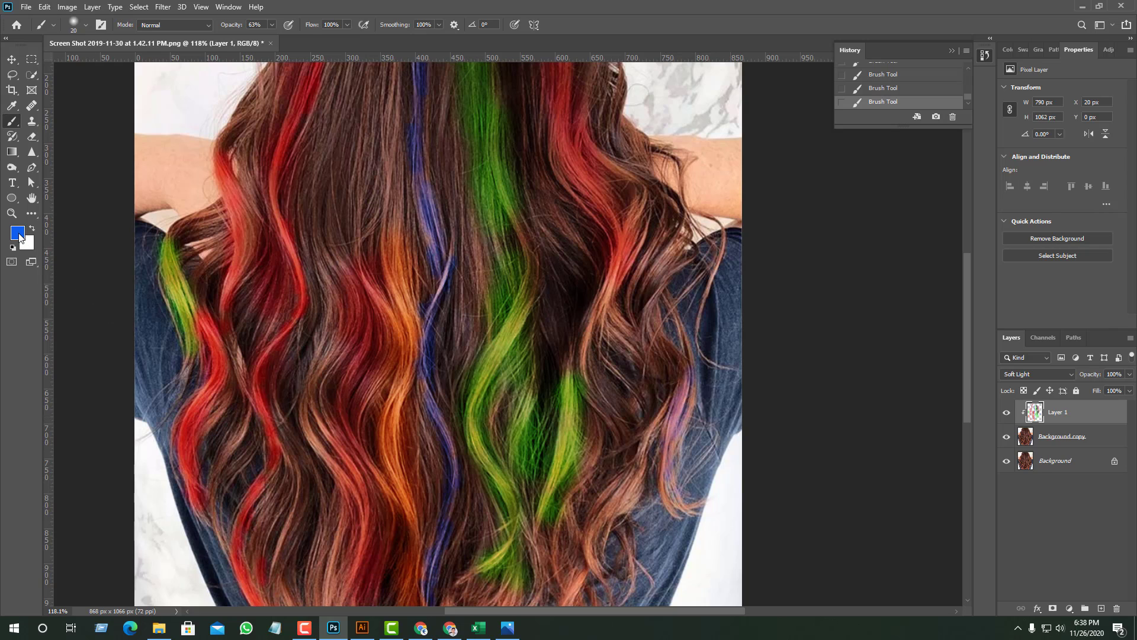
# - Set the foreground color to magenta and paint over the outermost lower right curl down to its tip
pyautogui.click(18, 234)
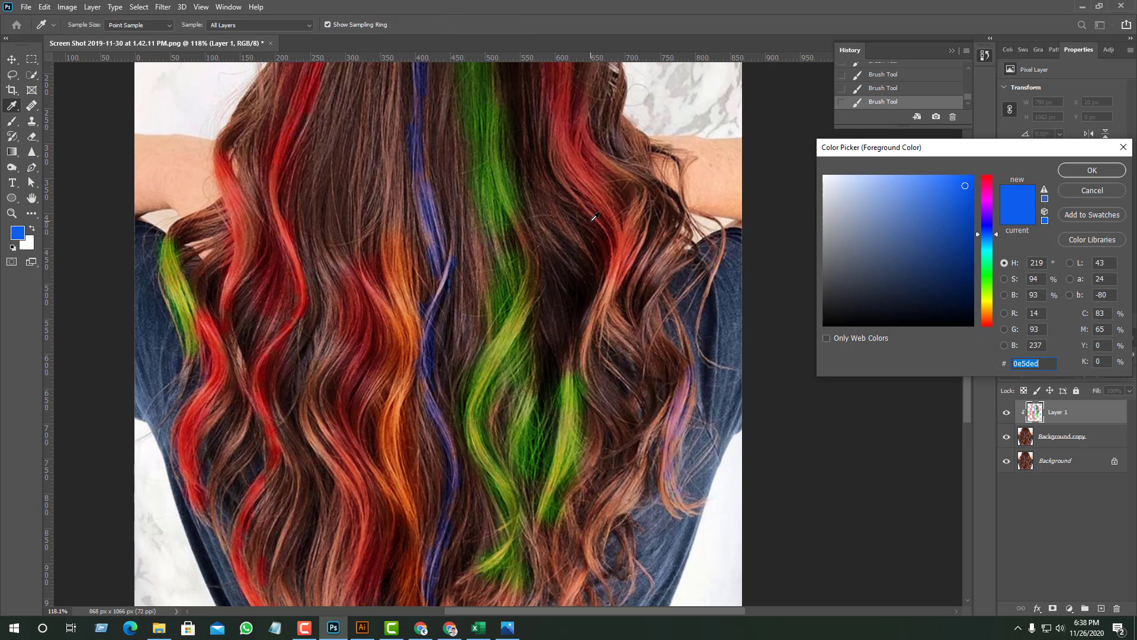
pyautogui.click(988, 202)
pyautogui.click(1092, 170)
pyautogui.press('b')
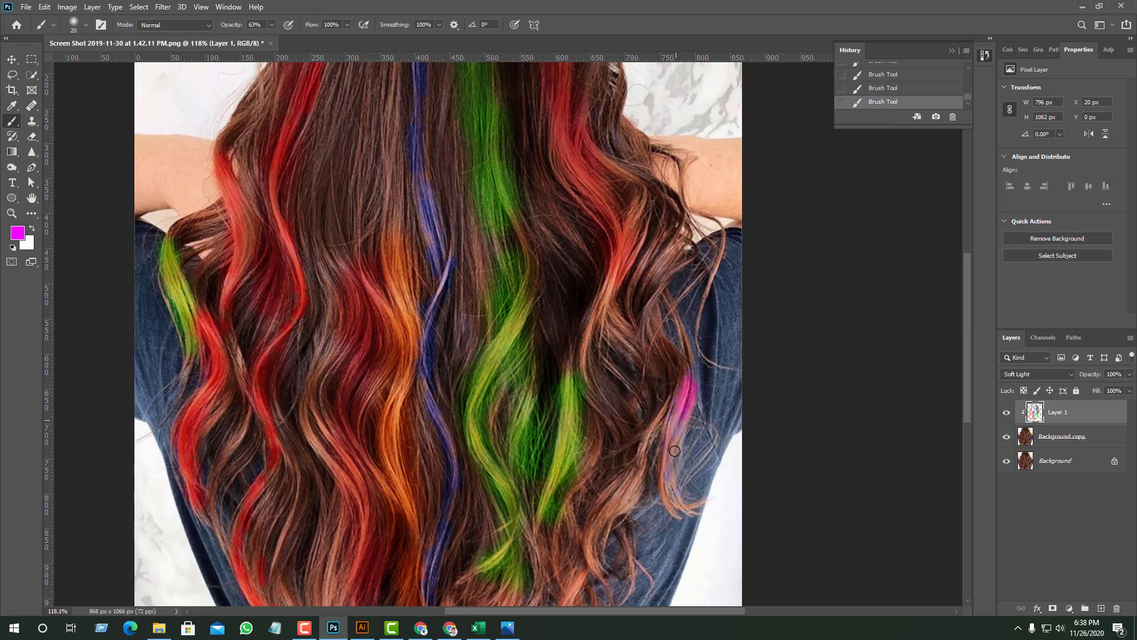
pyautogui.moveTo(674, 450); pyautogui.dragTo(682, 411)
pyautogui.scroll(5, 700, 478)
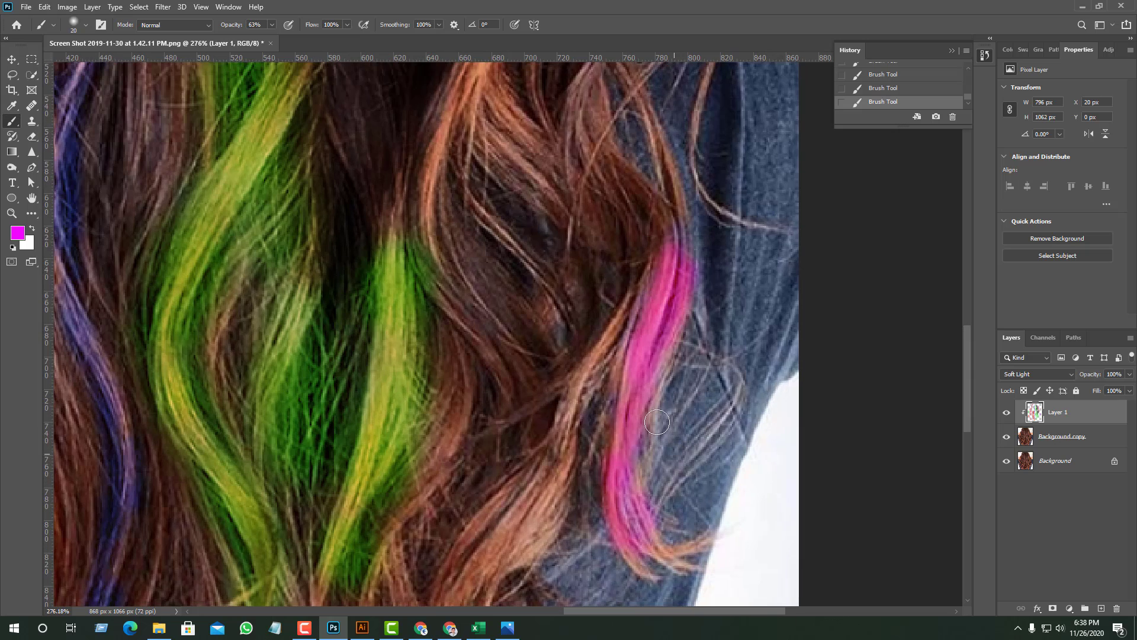
pyautogui.moveTo(646, 577)
pyautogui.mouseDown()
pyautogui.moveTo(620, 551)
pyautogui.moveTo(640, 572)
pyautogui.moveTo(675, 578)
pyautogui.moveTo(662, 563)
pyautogui.moveTo(698, 571)
pyautogui.moveTo(714, 539)
pyautogui.moveTo(649, 539)
pyautogui.mouseUp()
# - Undo the first stroke on the neighboring lower right lock, and repaint that lock magenta along its curve
pyautogui.moveTo(562, 409)
pyautogui.mouseDown()
pyautogui.moveTo(565, 468)
pyautogui.moveTo(552, 500)
pyautogui.mouseUp()
pyautogui.hotkey('ctrl', 'z')
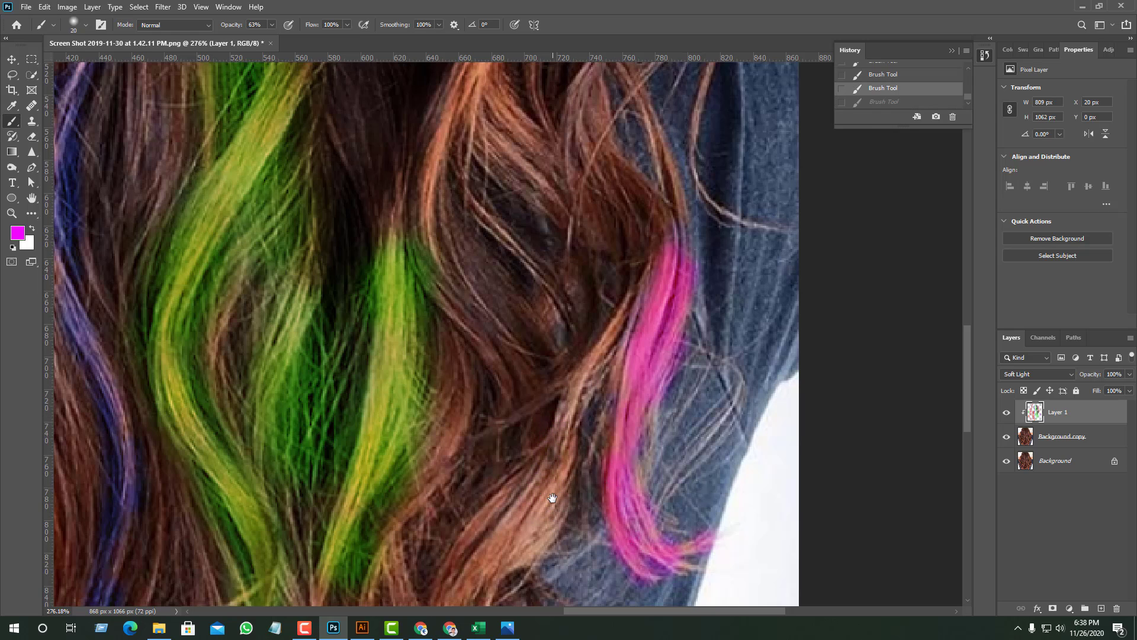
pyautogui.scroll(-5, 545, 474)
pyautogui.hscroll(-2, 545, 474)
pyautogui.moveTo(519, 457)
pyautogui.mouseDown()
pyautogui.moveTo(558, 373)
pyautogui.moveTo(509, 498)
pyautogui.moveTo(512, 483)
pyautogui.moveTo(531, 572)
pyautogui.moveTo(521, 440)
pyautogui.moveTo(515, 525)
pyautogui.moveTo(505, 517)
pyautogui.moveTo(613, 367)
pyautogui.moveTo(510, 500)
pyautogui.moveTo(507, 463)
pyautogui.moveTo(508, 561)
pyautogui.moveTo(533, 585)
pyautogui.moveTo(550, 431)
pyautogui.mouseUp()
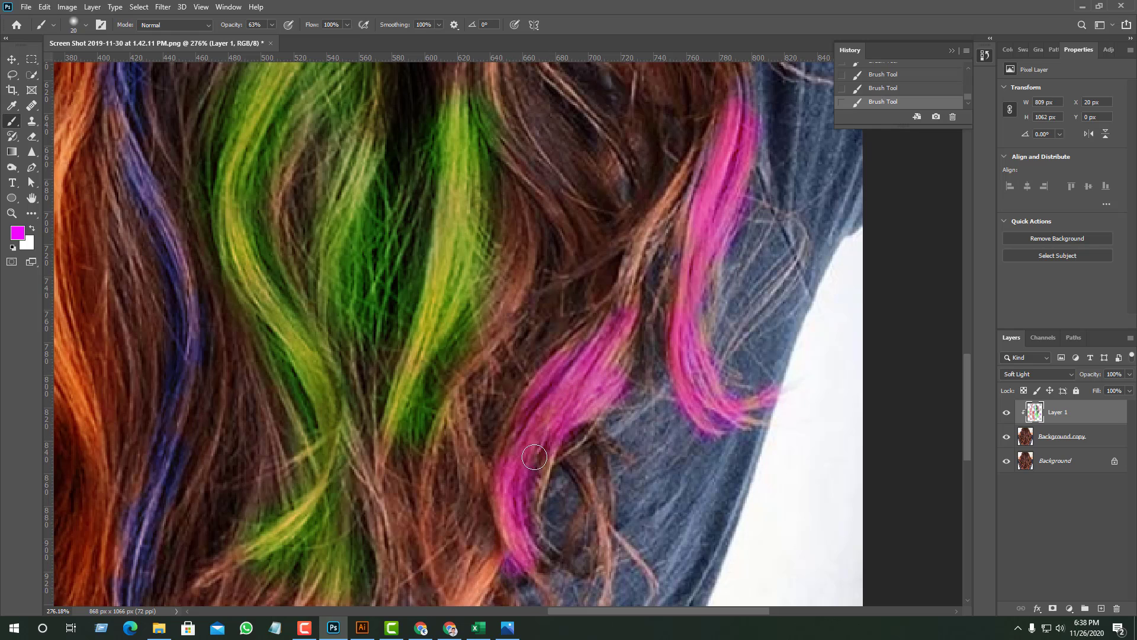
# - Extend the magenta into the two strands below the lower right lock, down to the crossing tips at the photo's lower edge
pyautogui.scroll(-2, 501, 573)
pyautogui.scroll(-5, 501, 572)
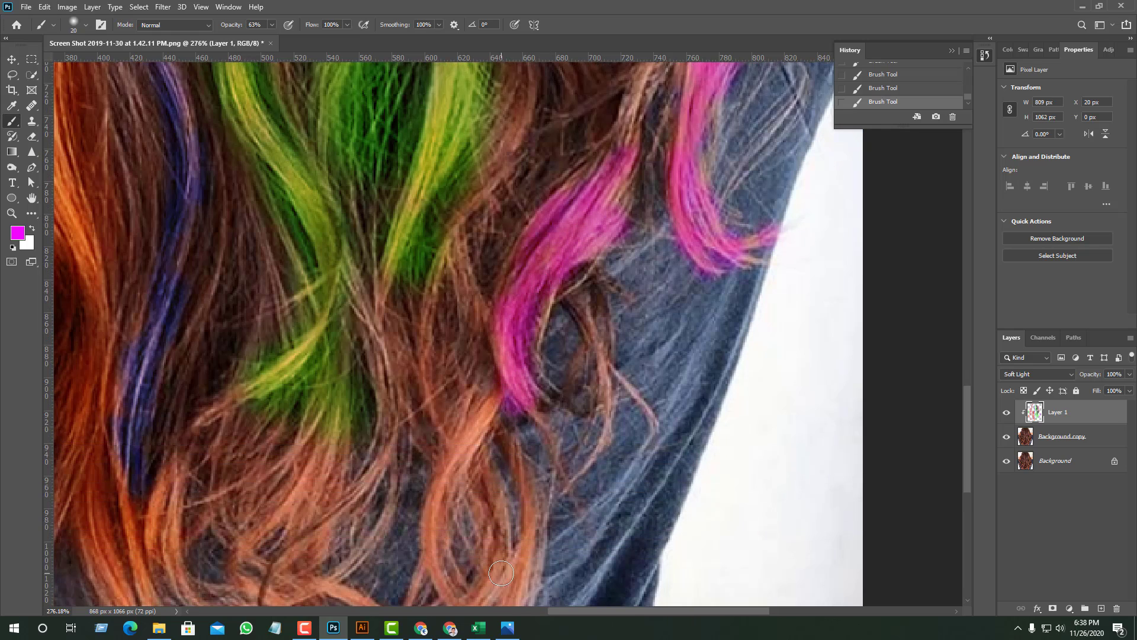
pyautogui.moveTo(463, 392)
pyautogui.mouseDown()
pyautogui.moveTo(438, 477)
pyautogui.moveTo(443, 512)
pyautogui.moveTo(426, 495)
pyautogui.mouseUp()
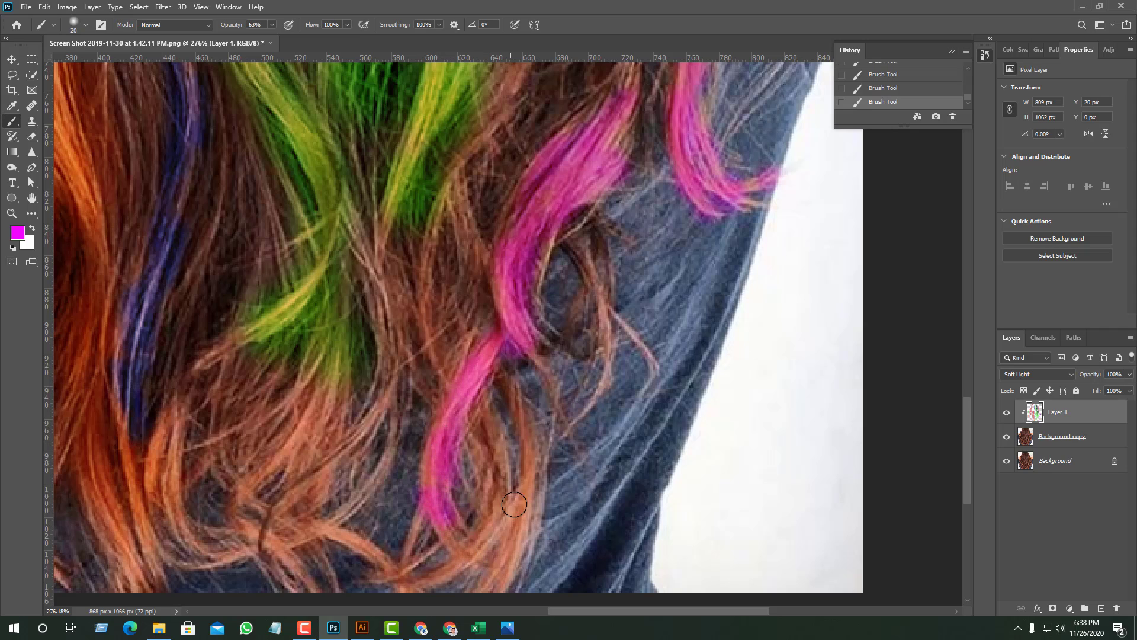
pyautogui.moveTo(513, 502)
pyautogui.mouseDown()
pyautogui.moveTo(522, 450)
pyautogui.moveTo(502, 566)
pyautogui.moveTo(529, 479)
pyautogui.moveTo(516, 525)
pyautogui.mouseUp()
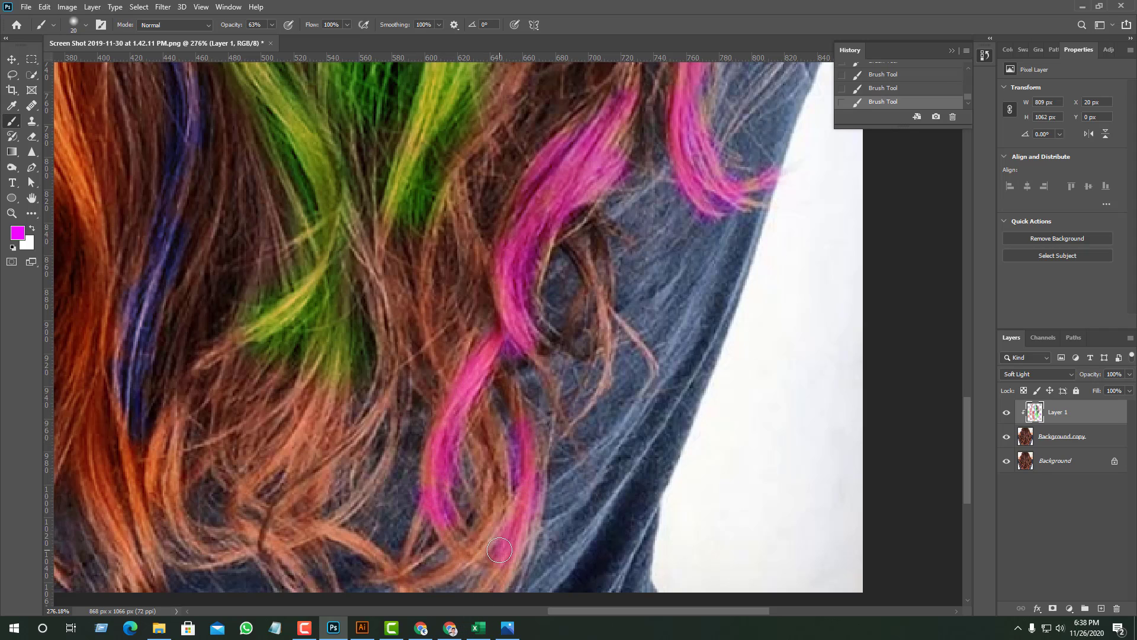
pyautogui.scroll(-4, 510, 524)
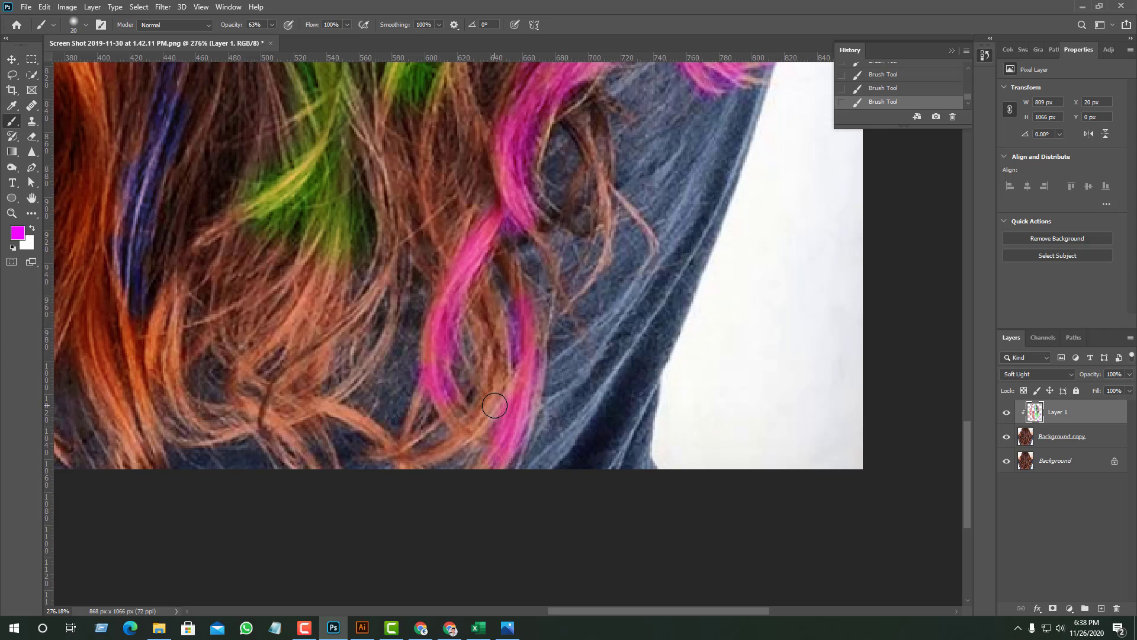
pyautogui.moveTo(495, 405)
pyautogui.mouseDown()
pyautogui.moveTo(453, 451)
pyautogui.moveTo(380, 467)
pyautogui.mouseUp()
pyautogui.moveTo(452, 404); pyautogui.dragTo(460, 422)
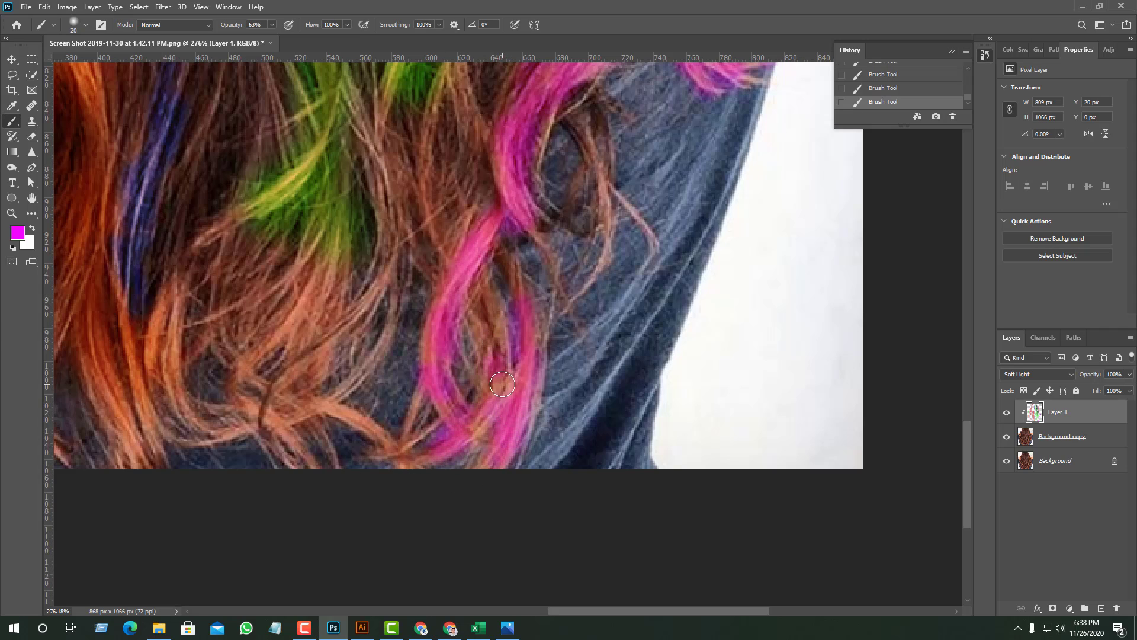
pyautogui.scroll(-1, 484, 480)
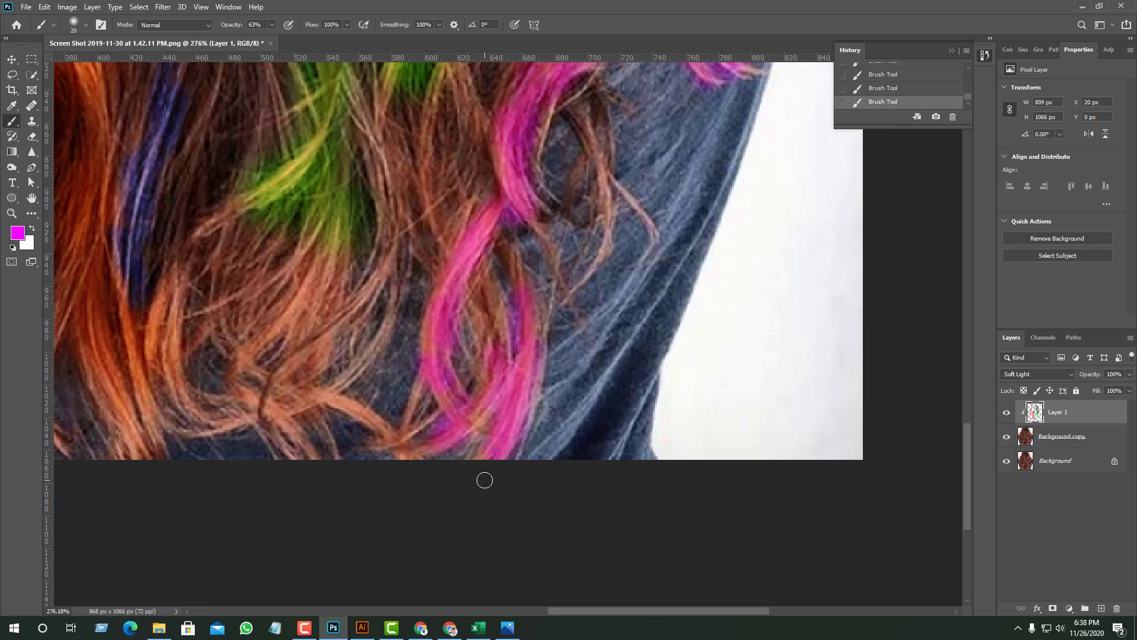
# - Brush magenta with a size 40 brush onto the upper outer strands on both sides of the head
pyautogui.scroll(-5, 485, 481)
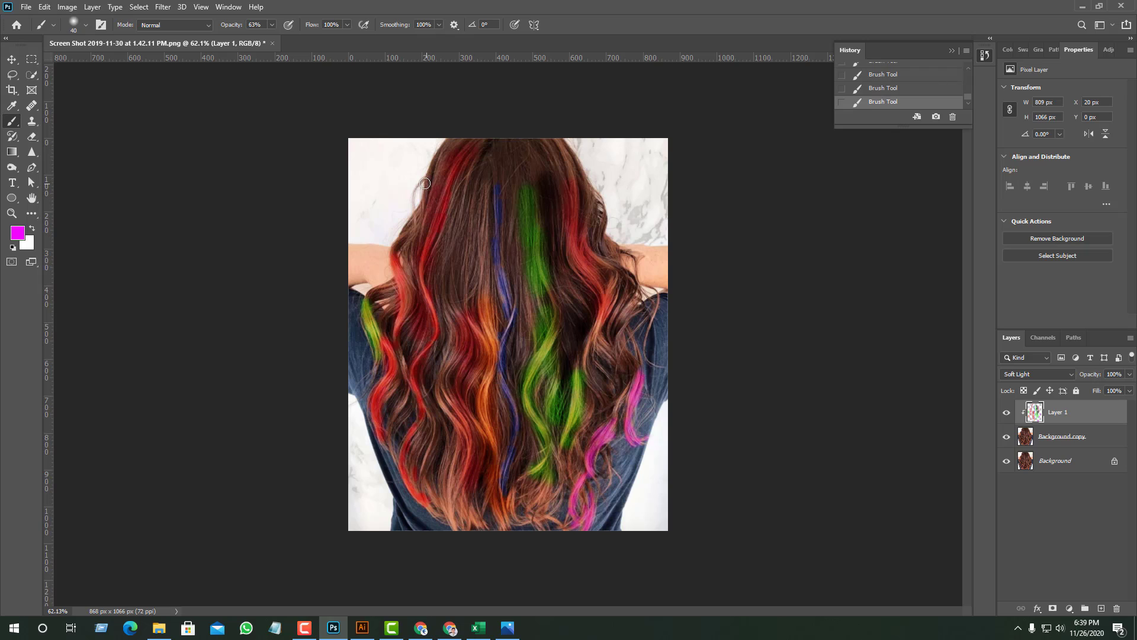
pyautogui.moveTo(425, 183); pyautogui.dragTo(418, 212)
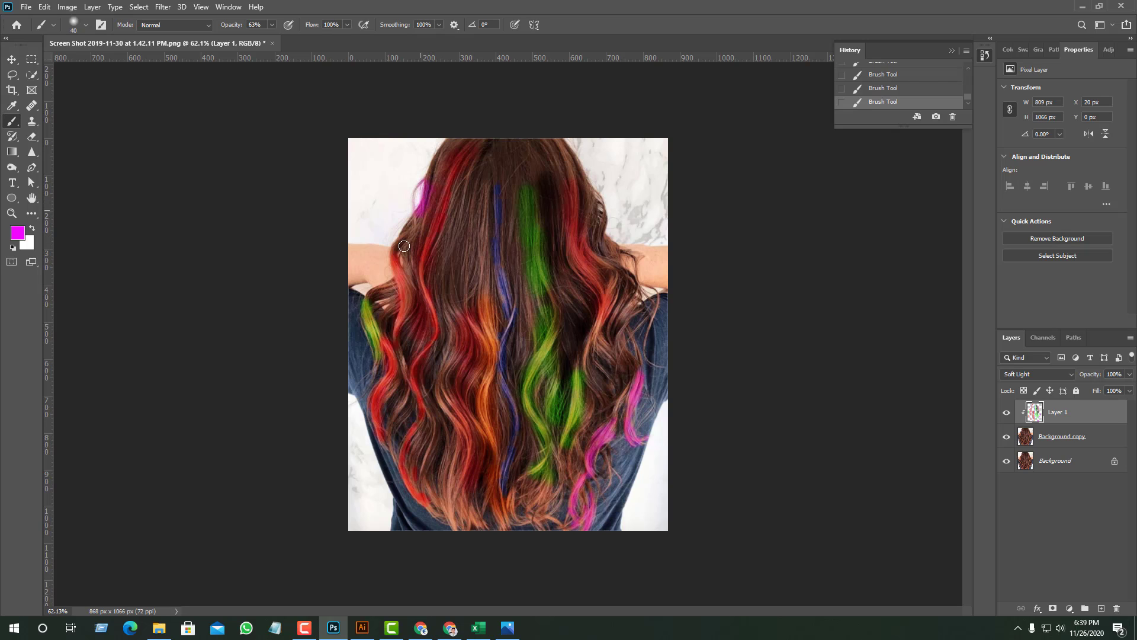
pyautogui.moveTo(398, 234); pyautogui.dragTo(403, 259)
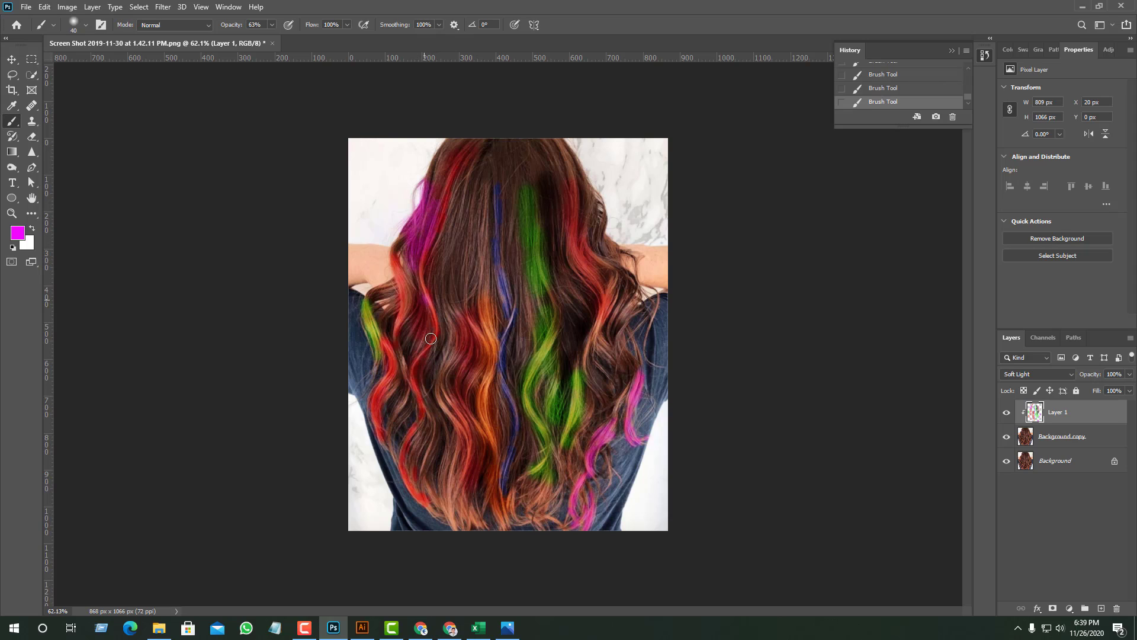
pyautogui.moveTo(597, 202); pyautogui.dragTo(593, 223)
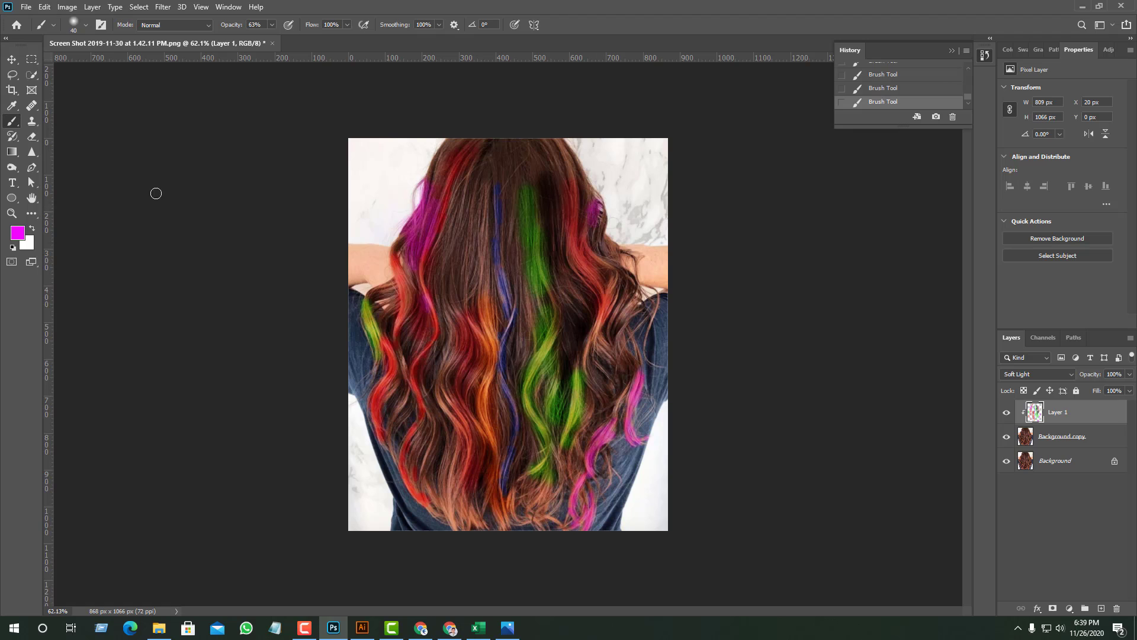
# - Set the foreground color to orange b85d26 and brush it over the hair tips and the right-hand lock below the red strand
pyautogui.click(17, 232)
pyautogui.click(982, 190)
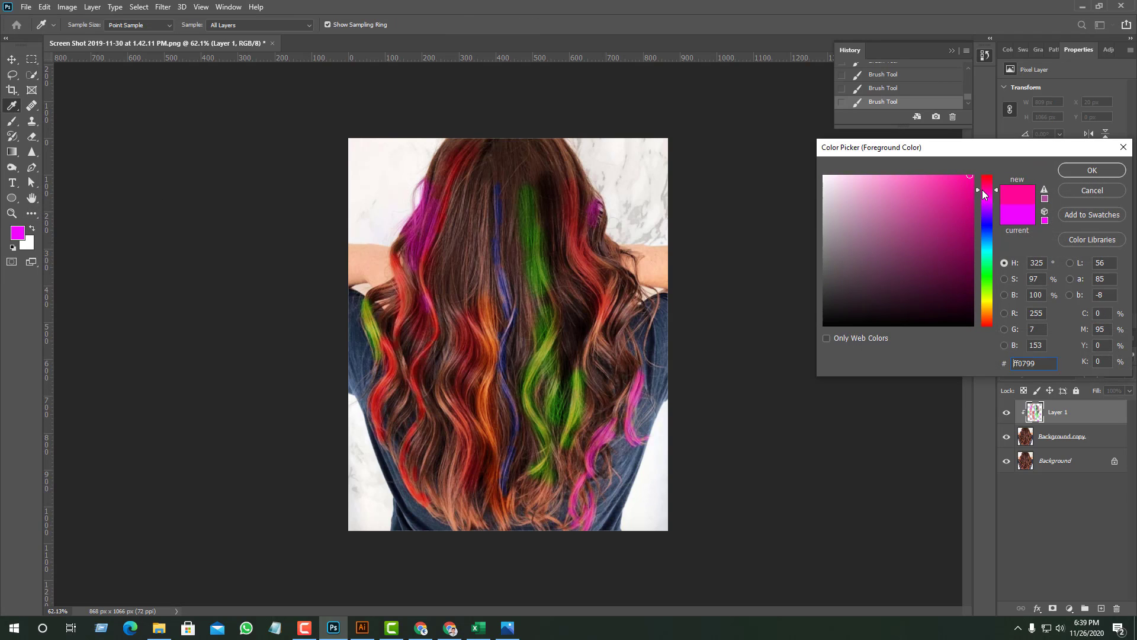
pyautogui.moveTo(983, 187); pyautogui.dragTo(983, 316)
pyautogui.moveTo(963, 241); pyautogui.dragTo(943, 217)
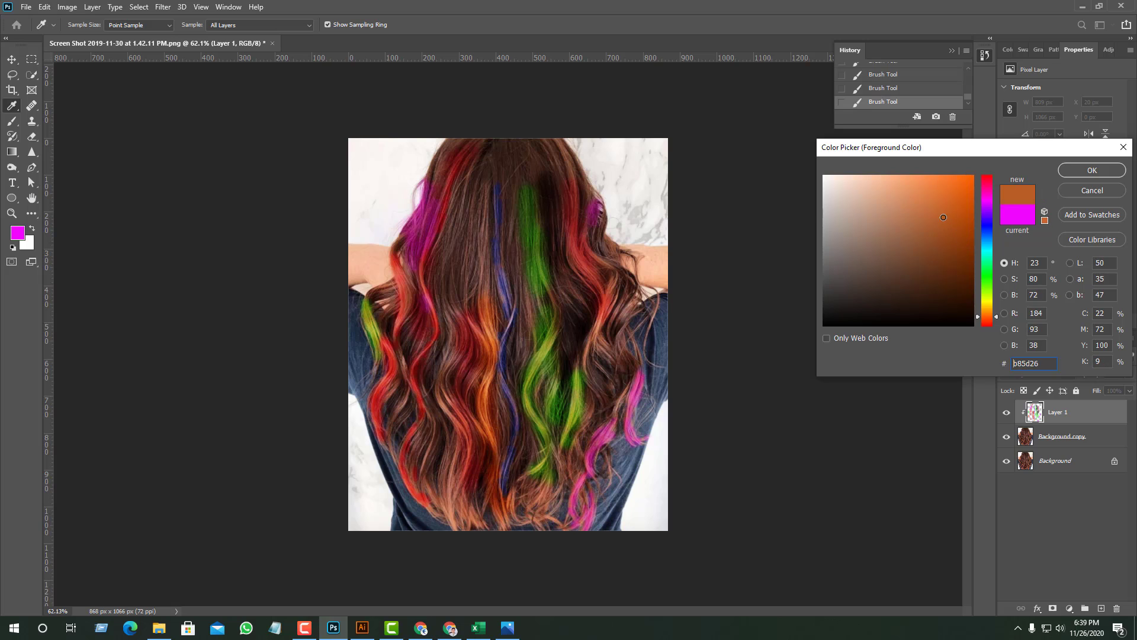
pyautogui.click(1092, 171)
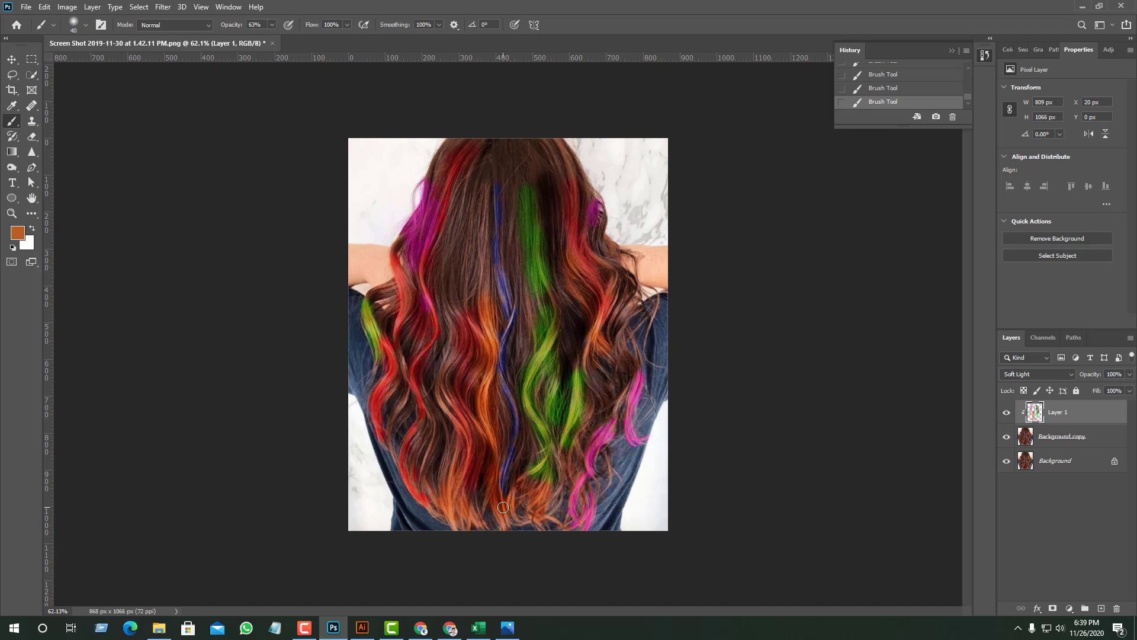
# - Apply a Brightness/Contrast adjustment to the Background copy layer with the brightness set to 21
pyautogui.click(1052, 439)
pyautogui.click(67, 7)
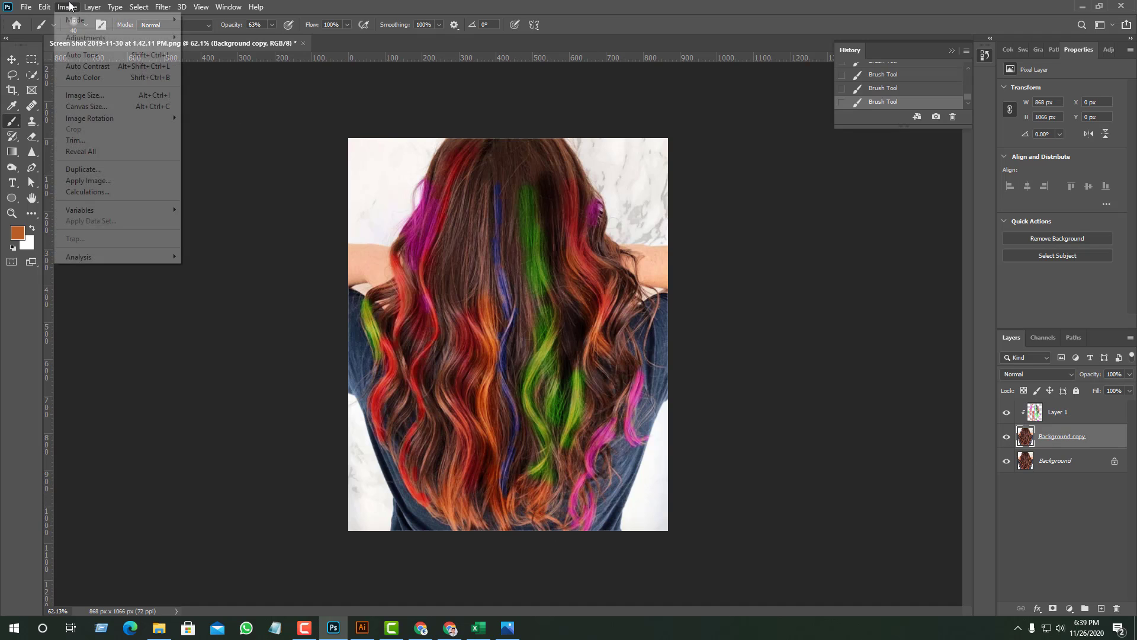
pyautogui.moveTo(155, 38)
pyautogui.click(247, 39)
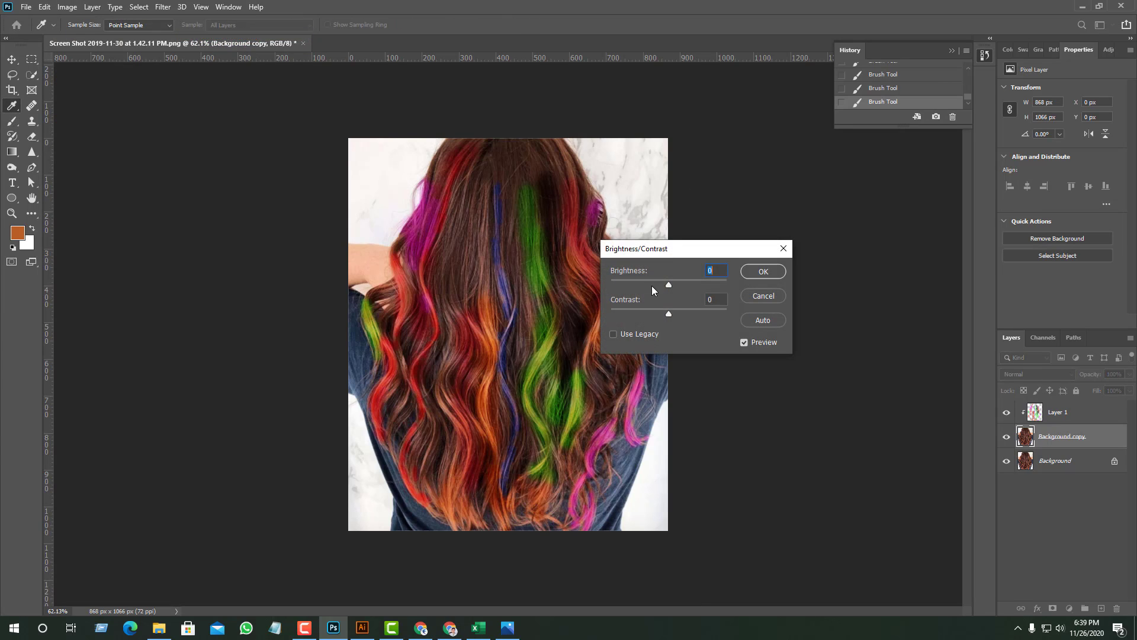
pyautogui.moveTo(670, 284); pyautogui.dragTo(677, 286)
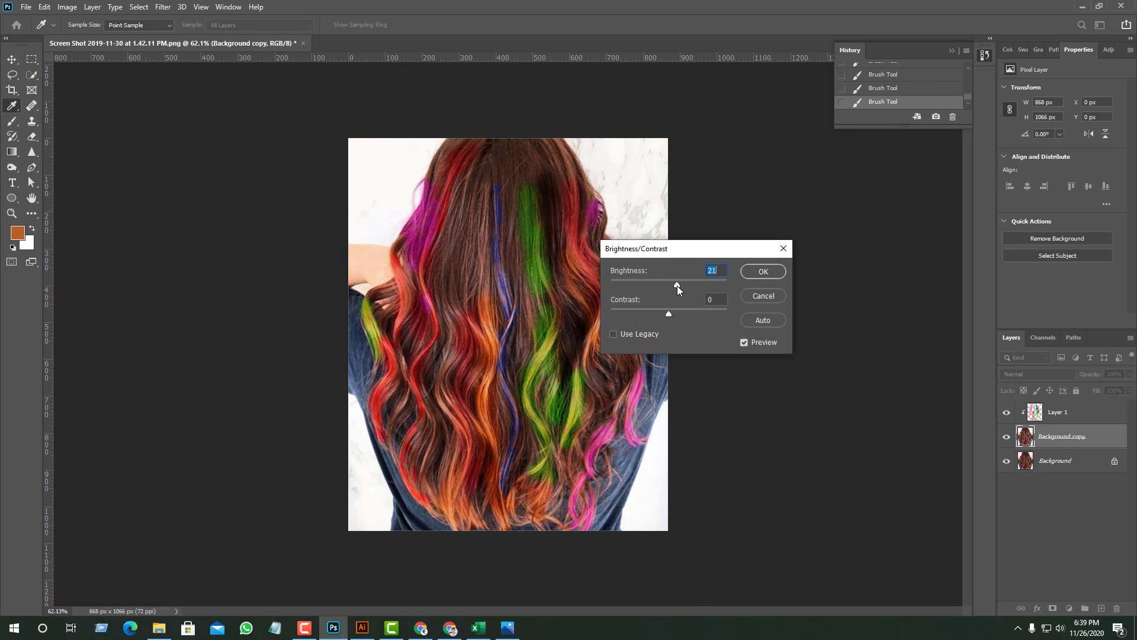
pyautogui.click(753, 272)
# - Darken Layer 1 with a Brightness/Contrast adjustment by strongly lowering its brightness
pyautogui.click(1060, 414)
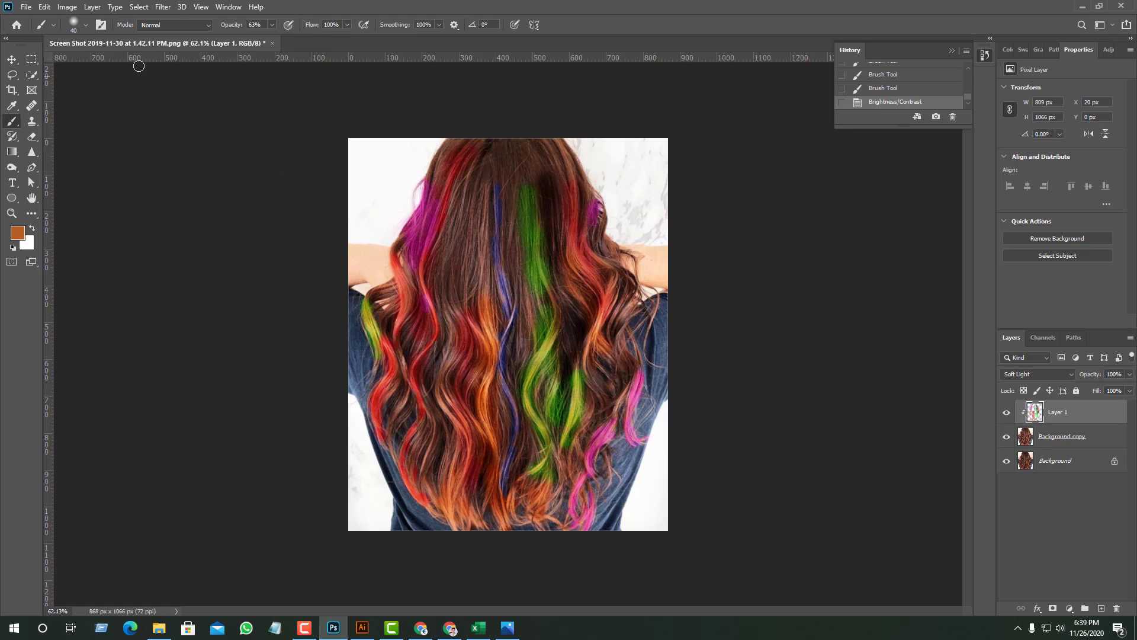
pyautogui.click(67, 7)
pyautogui.moveTo(136, 43)
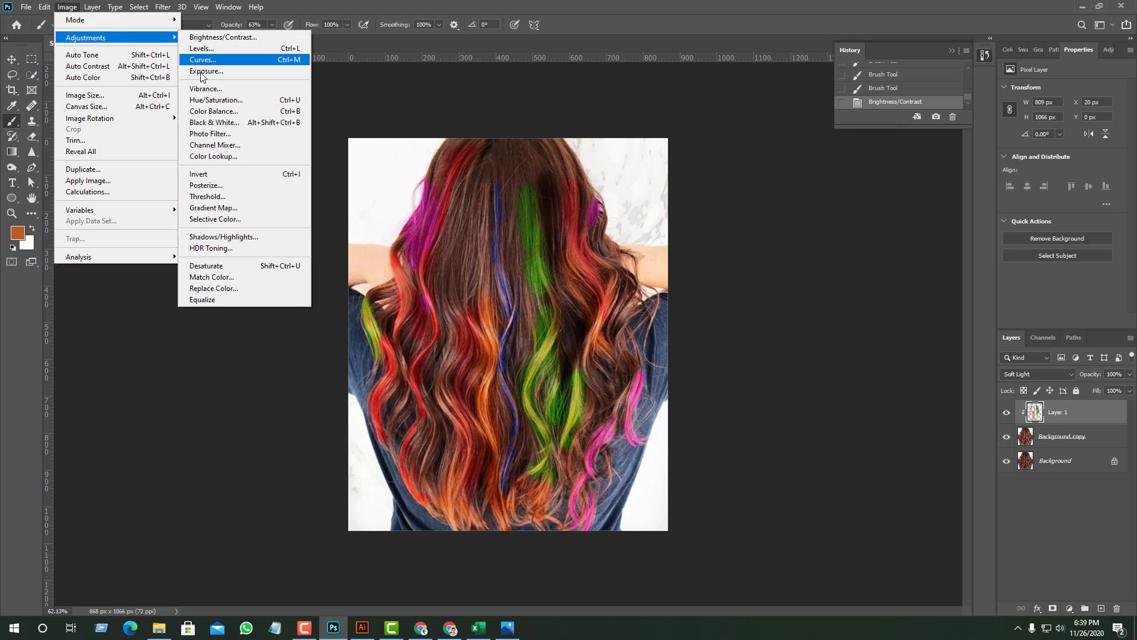
pyautogui.click(223, 38)
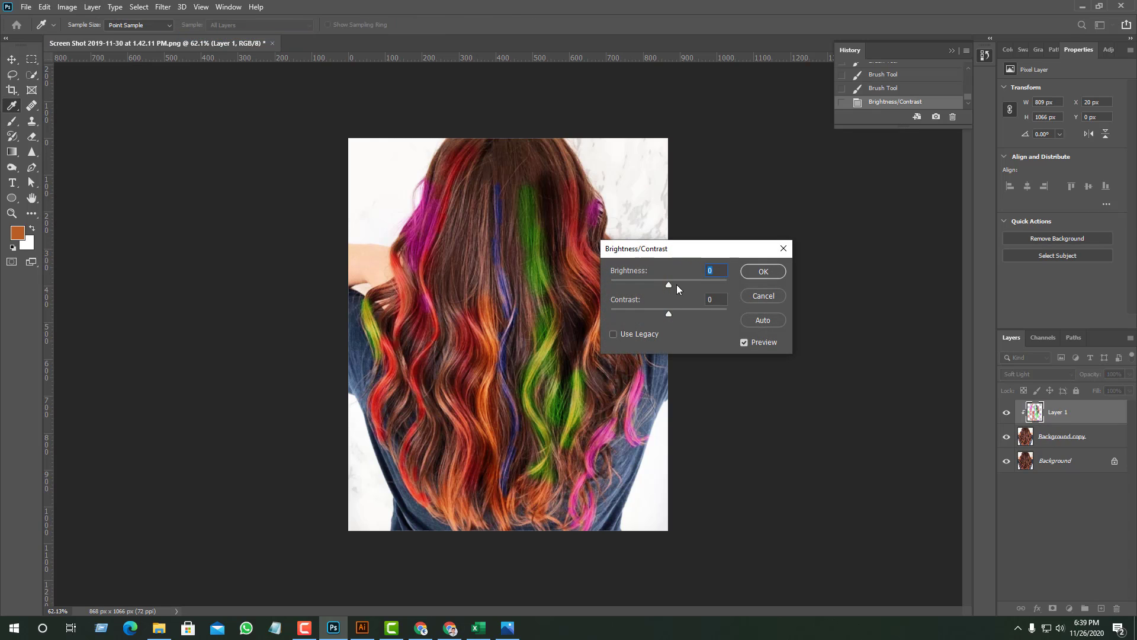
pyautogui.moveTo(667, 285); pyautogui.dragTo(602, 279)
pyautogui.click(754, 277)
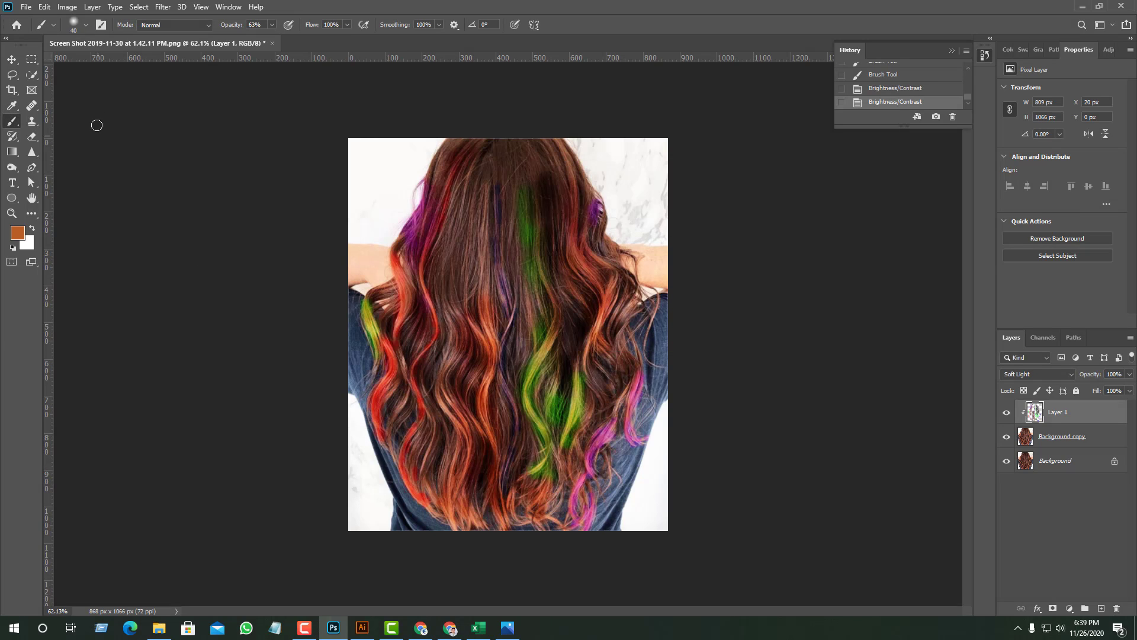
# - Apply a Channel Mixer adjustment to Layer 1's Red output channel with red -1%, green +144% and the blue contribution raised
pyautogui.click(68, 7)
pyautogui.moveTo(147, 47)
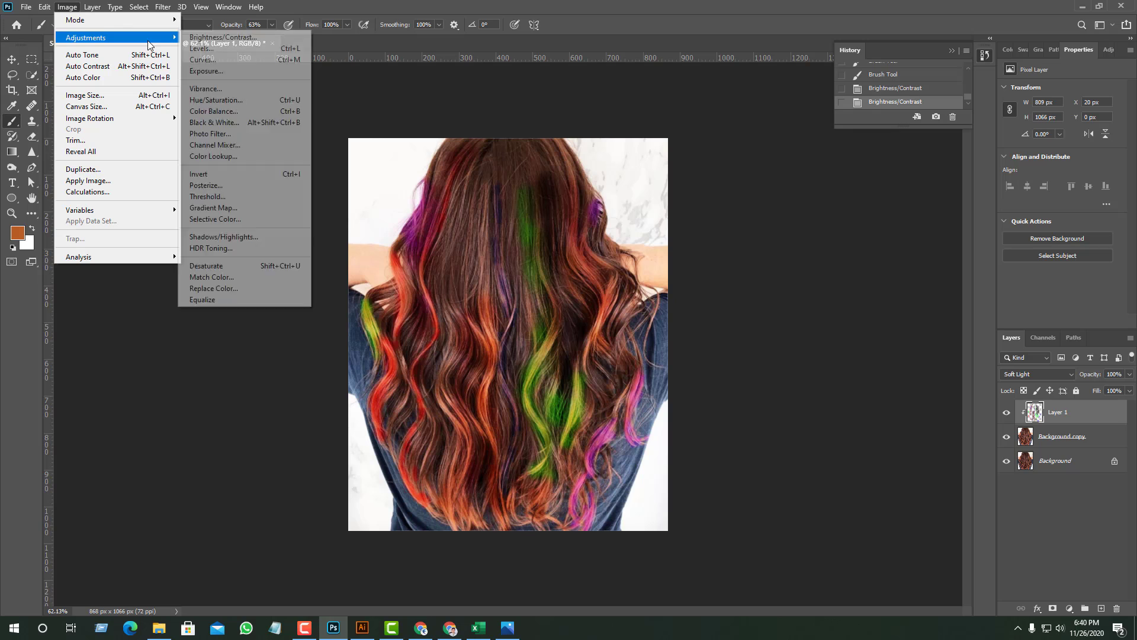
pyautogui.click(237, 145)
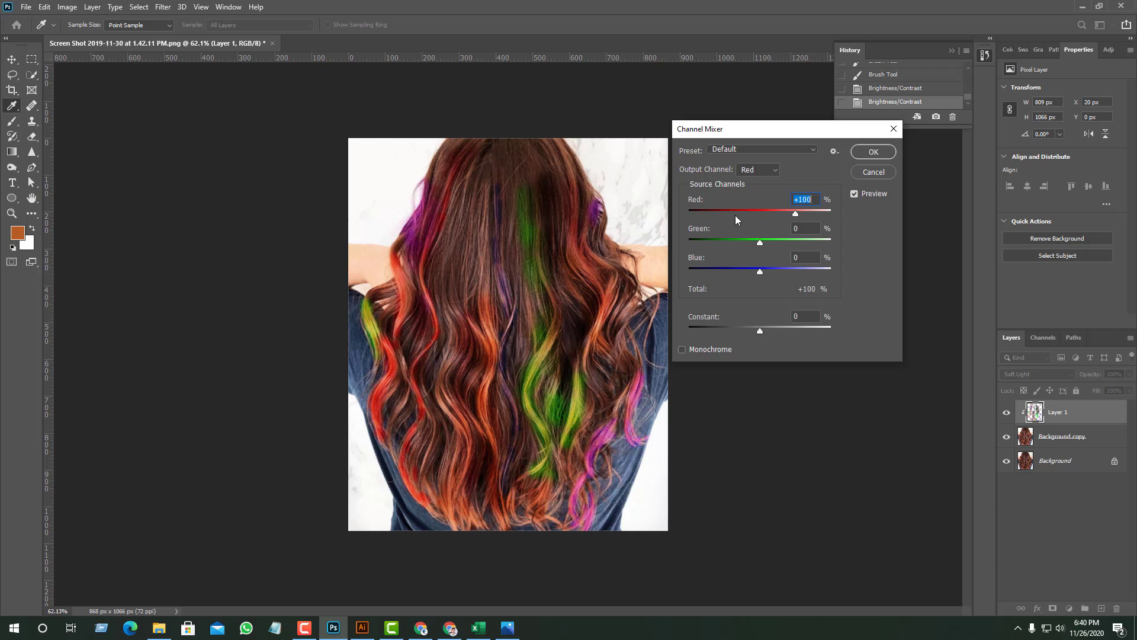
pyautogui.moveTo(797, 215)
pyautogui.mouseDown()
pyautogui.moveTo(742, 211)
pyautogui.moveTo(782, 215)
pyautogui.moveTo(762, 210)
pyautogui.moveTo(783, 239)
pyautogui.moveTo(811, 243)
pyautogui.mouseUp()
pyautogui.moveTo(760, 271)
pyautogui.mouseDown()
pyautogui.moveTo(793, 272)
pyautogui.moveTo(732, 272)
pyautogui.moveTo(794, 272)
pyautogui.moveTo(766, 269)
pyautogui.mouseUp()
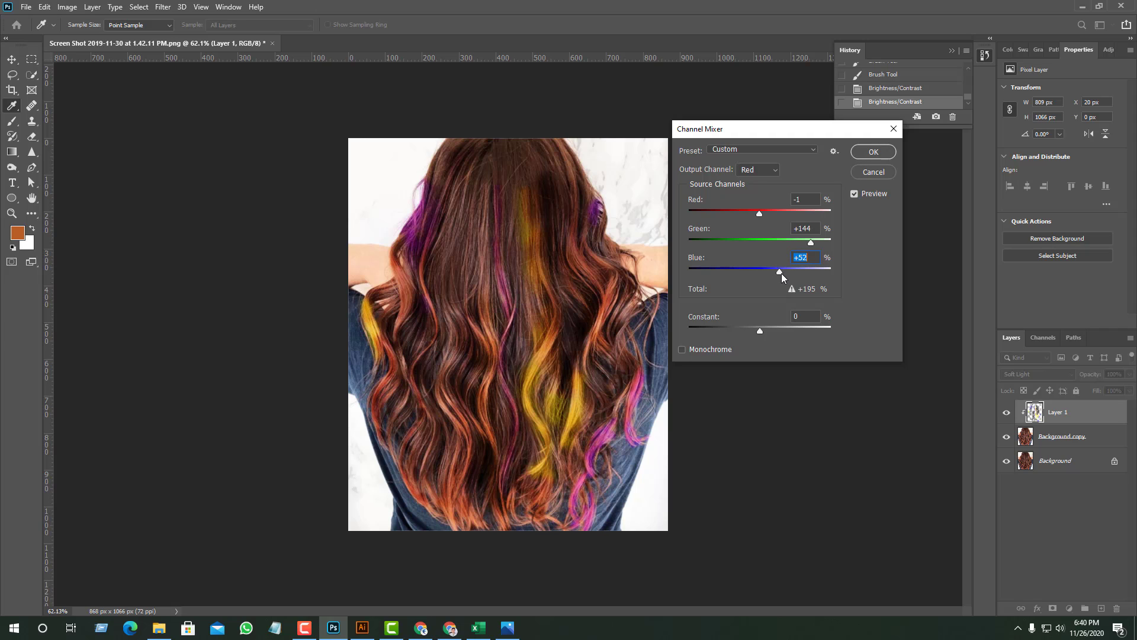
pyautogui.moveTo(793, 272)
pyautogui.mouseDown()
pyautogui.moveTo(812, 271)
pyautogui.moveTo(737, 269)
pyautogui.moveTo(784, 270)
pyautogui.mouseUp()
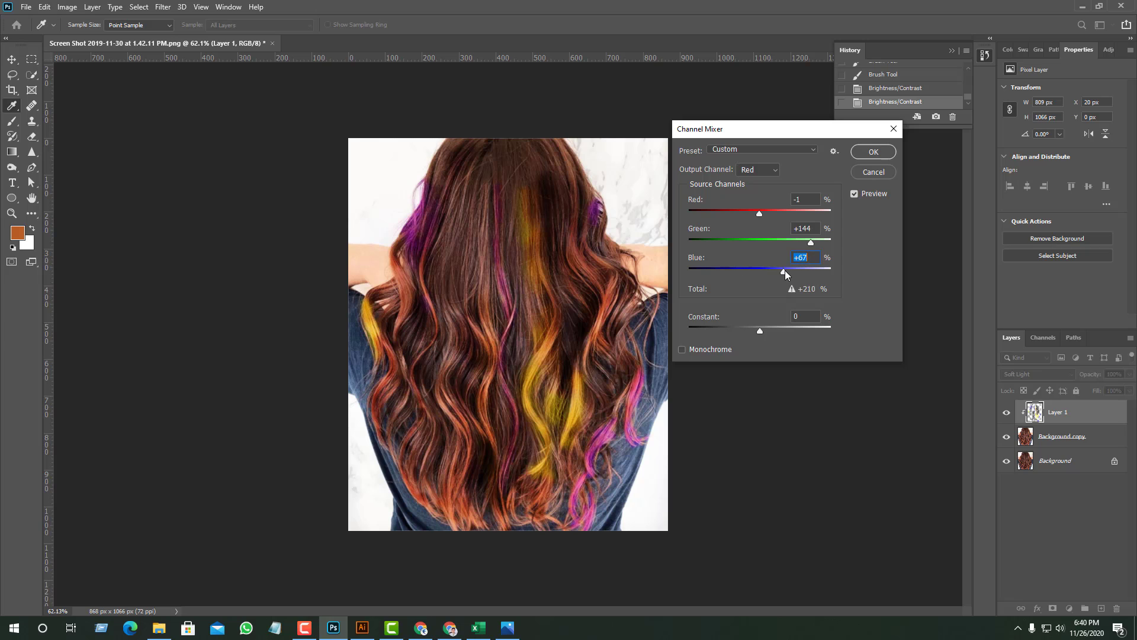
pyautogui.click(859, 156)
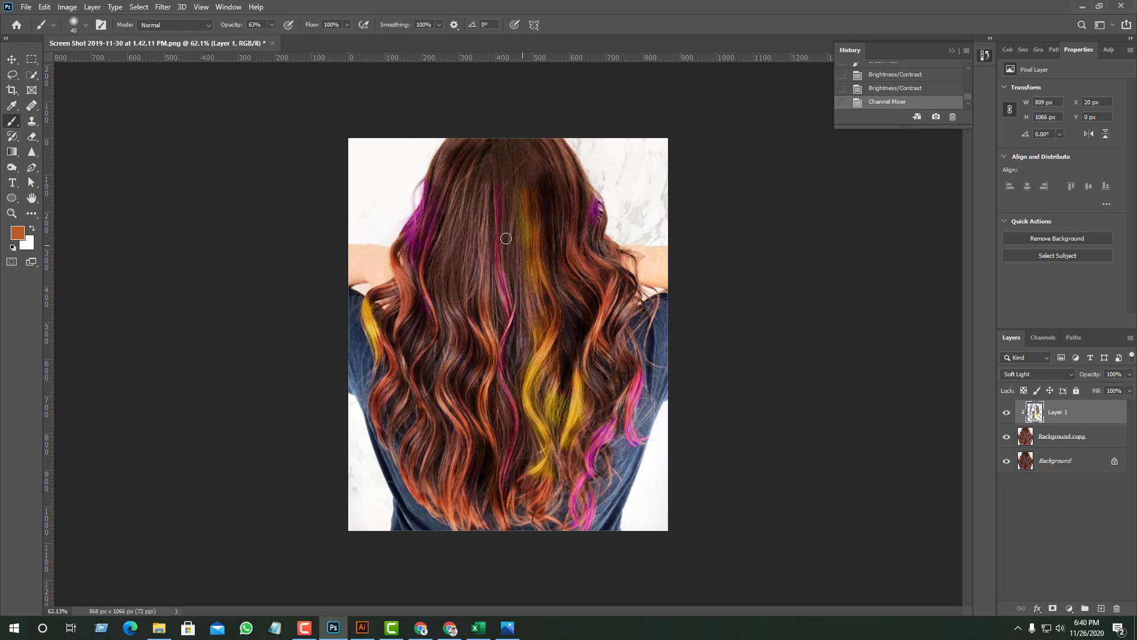
# - Brush orange b85d26 onto the upper middle strands just left of the long magenta strand
pyautogui.moveTo(462, 345); pyautogui.dragTo(462, 350)
pyautogui.moveTo(472, 237); pyautogui.dragTo(477, 299)
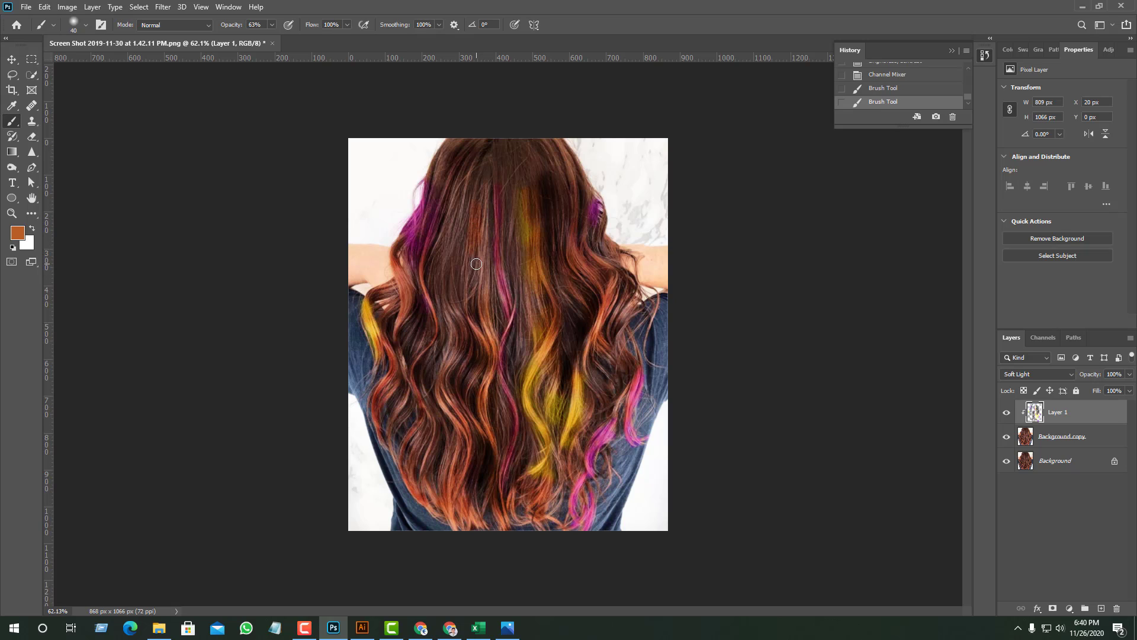
pyautogui.click(488, 235)
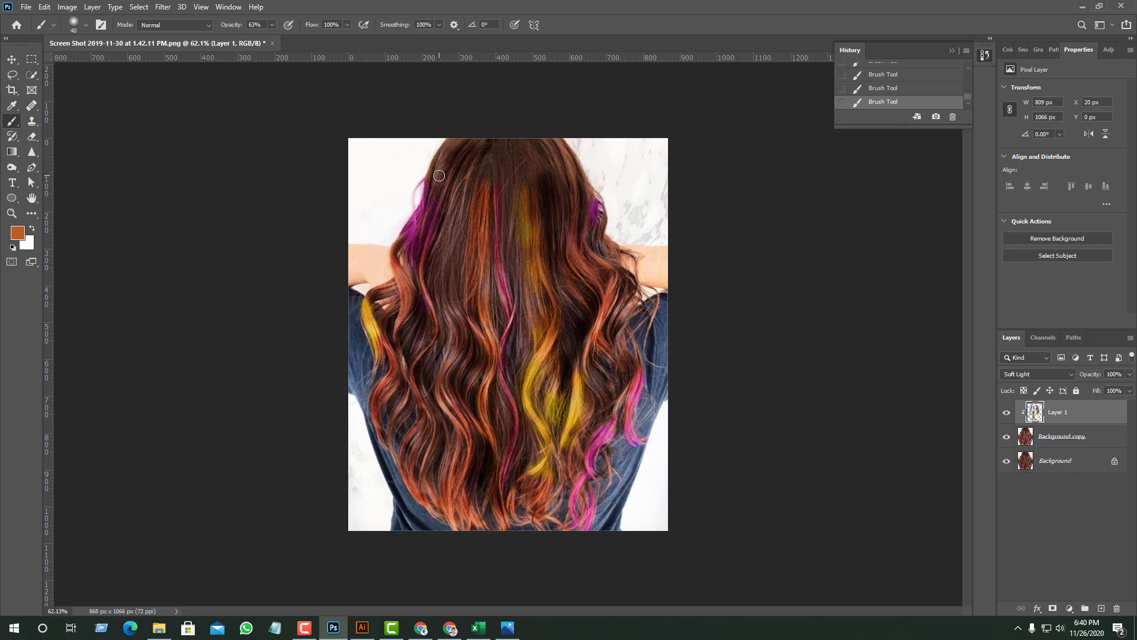
# - Set the foreground color to magenta f403f1 and brush it over the upper left outer section of the hair
pyautogui.click(17, 232)
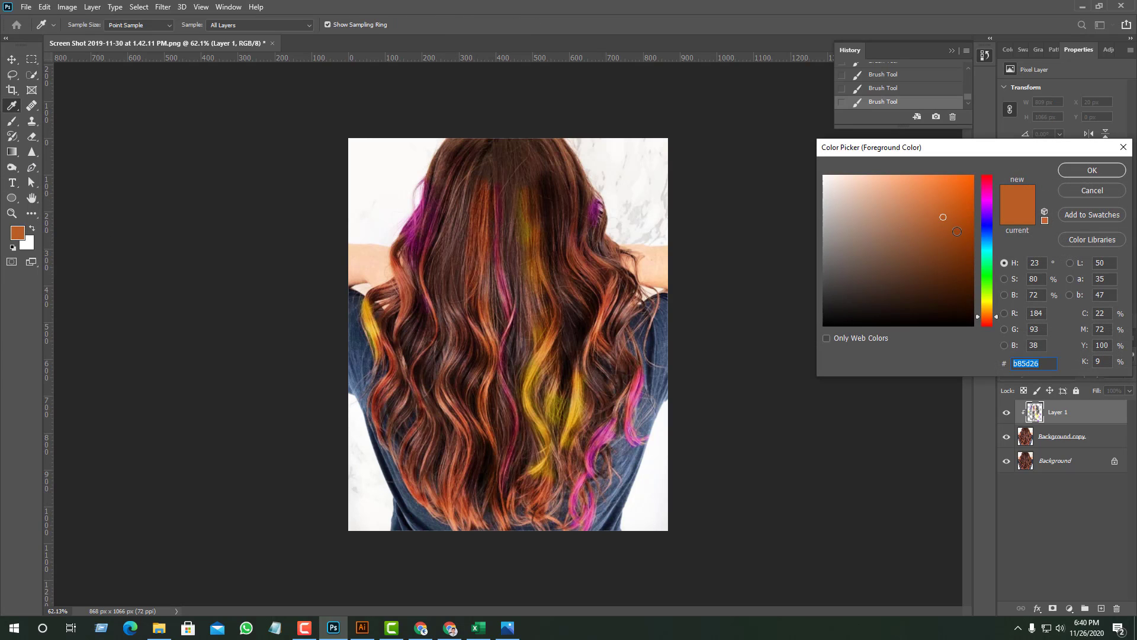
pyautogui.click(992, 201)
pyautogui.click(972, 181)
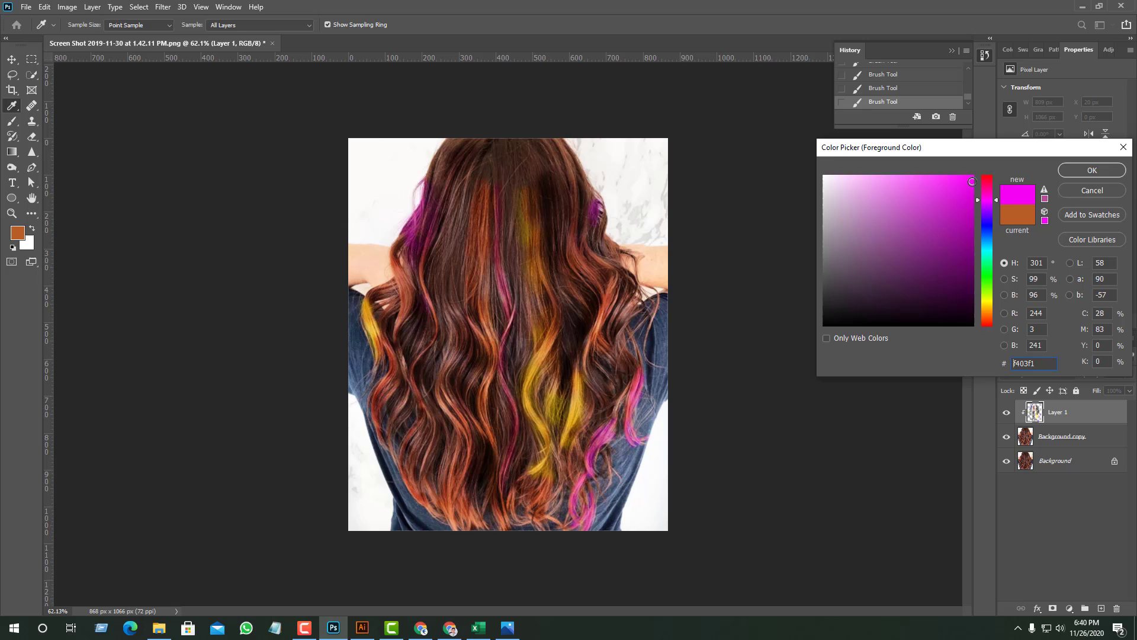
pyautogui.click(1095, 172)
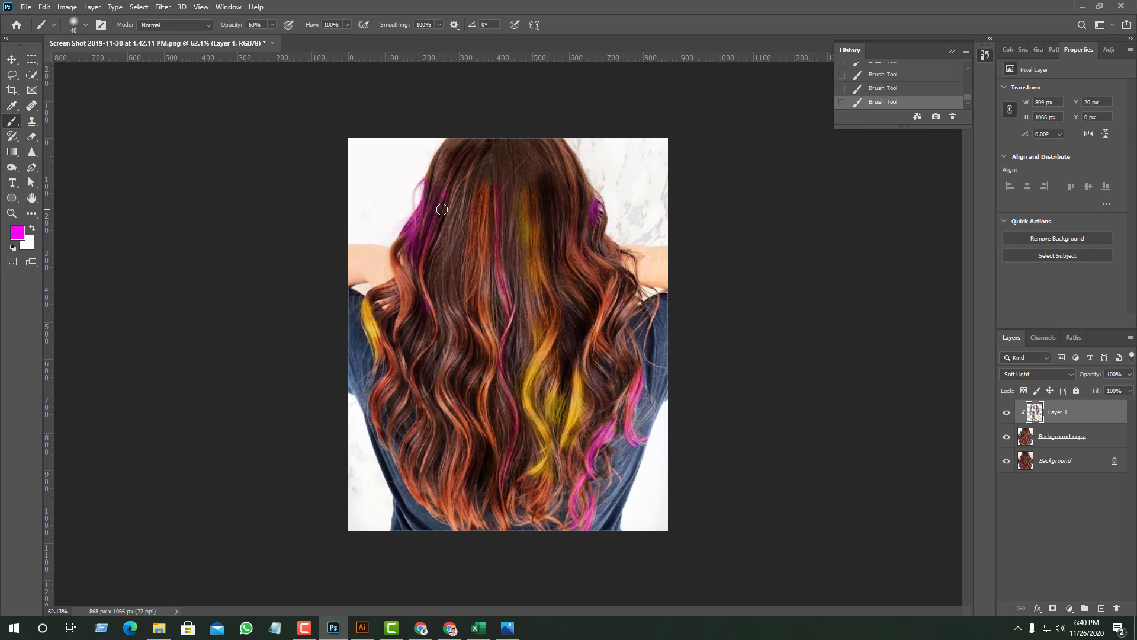
pyautogui.moveTo(440, 195)
pyautogui.mouseDown()
pyautogui.moveTo(421, 210)
pyautogui.moveTo(446, 182)
pyautogui.moveTo(409, 221)
pyautogui.moveTo(439, 188)
pyautogui.moveTo(413, 278)
pyautogui.moveTo(423, 217)
pyautogui.mouseUp()
pyautogui.moveTo(397, 286)
pyautogui.mouseDown()
pyautogui.moveTo(396, 244)
pyautogui.moveTo(415, 304)
pyautogui.moveTo(413, 262)
pyautogui.moveTo(402, 285)
pyautogui.mouseUp()
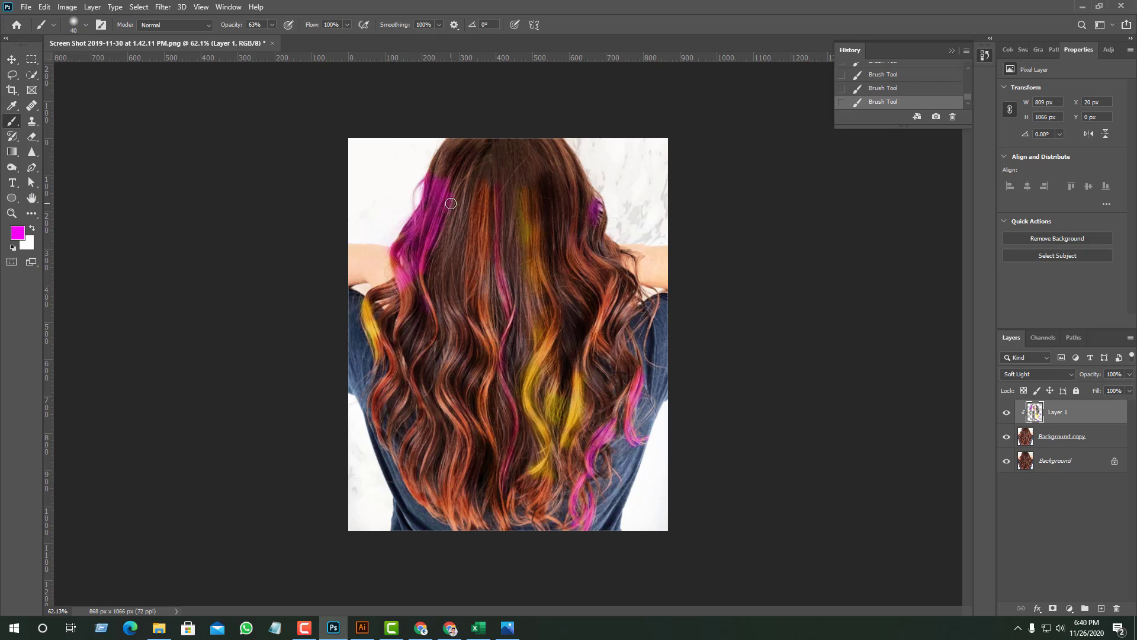
# - Set the foreground color to yellow-green a8b704 and brush it along the strands beside the magenta section and over the lower hair tips
pyautogui.click(18, 232)
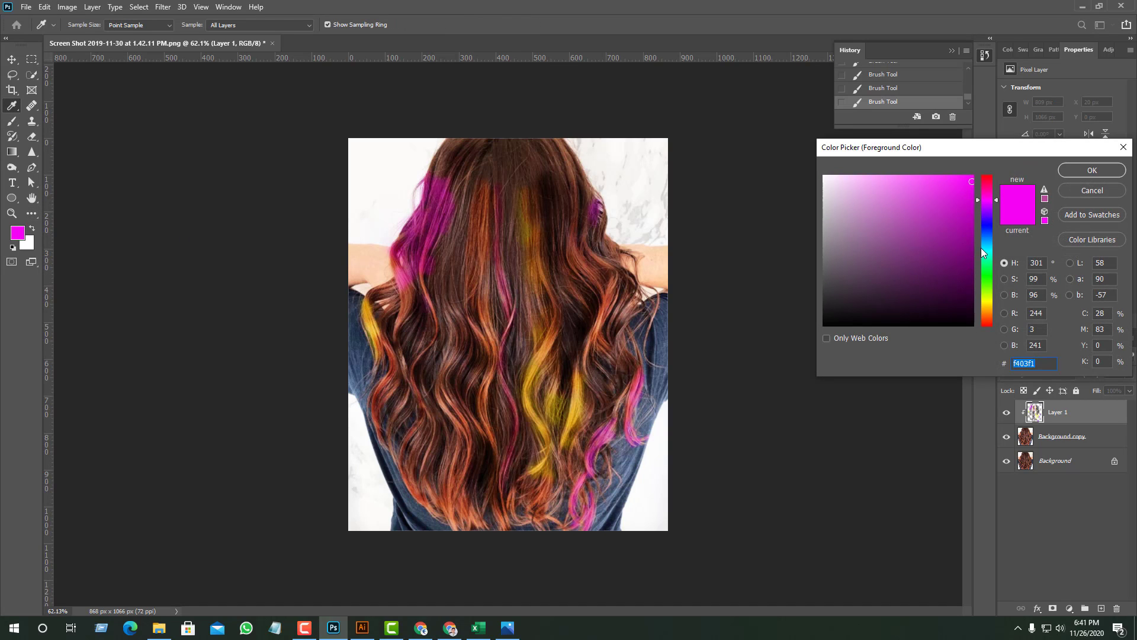
pyautogui.moveTo(980, 248); pyautogui.dragTo(988, 299)
pyautogui.moveTo(971, 183); pyautogui.dragTo(970, 218)
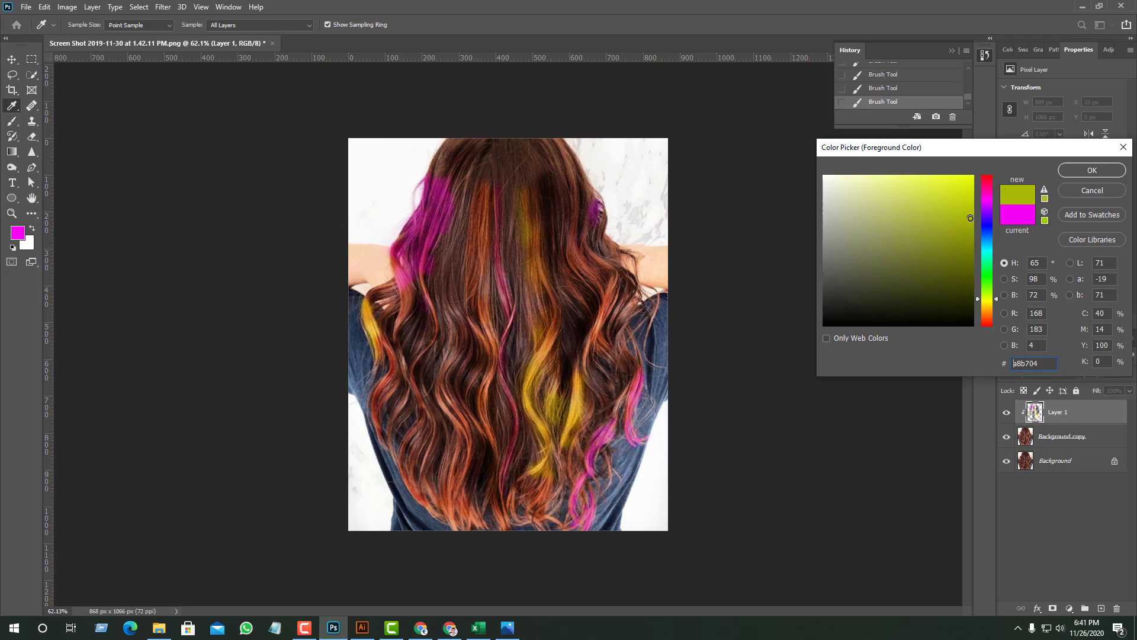
pyautogui.click(1075, 170)
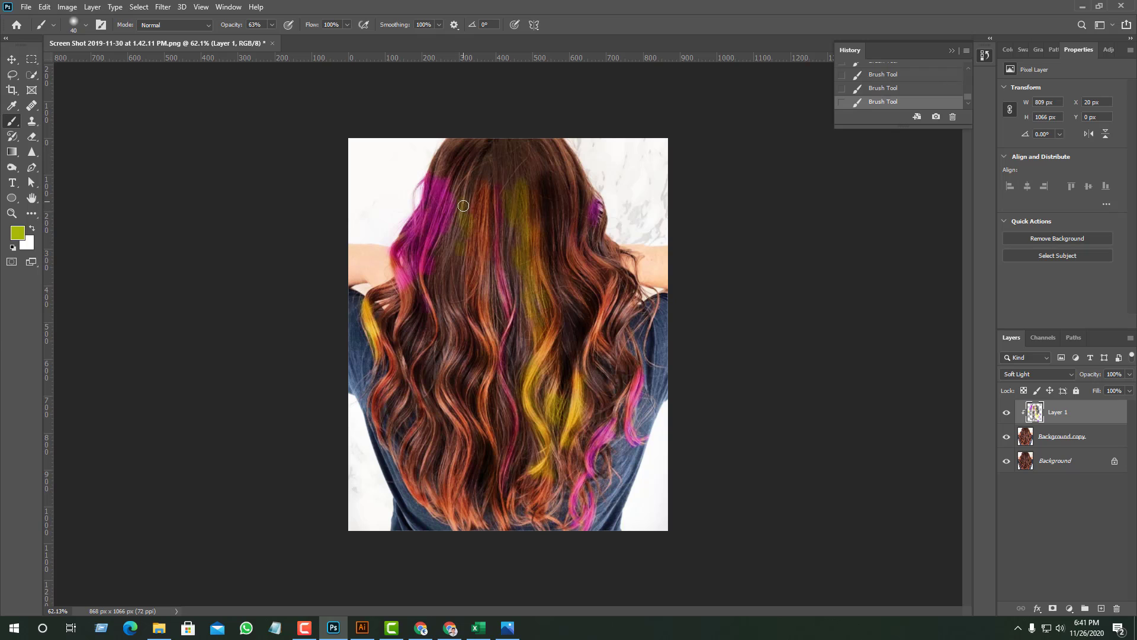
pyautogui.moveTo(463, 202); pyautogui.dragTo(450, 261)
pyautogui.moveTo(445, 305)
pyautogui.mouseDown()
pyautogui.moveTo(459, 333)
pyautogui.moveTo(439, 290)
pyautogui.moveTo(449, 319)
pyautogui.moveTo(449, 295)
pyautogui.moveTo(460, 309)
pyautogui.moveTo(460, 350)
pyautogui.moveTo(444, 377)
pyautogui.moveTo(443, 327)
pyautogui.moveTo(426, 385)
pyautogui.moveTo(420, 288)
pyautogui.moveTo(435, 314)
pyautogui.moveTo(404, 393)
pyautogui.moveTo(406, 373)
pyautogui.moveTo(423, 385)
pyautogui.moveTo(426, 439)
pyautogui.moveTo(434, 393)
pyautogui.moveTo(454, 415)
pyautogui.moveTo(462, 456)
pyautogui.moveTo(440, 405)
pyautogui.mouseUp()
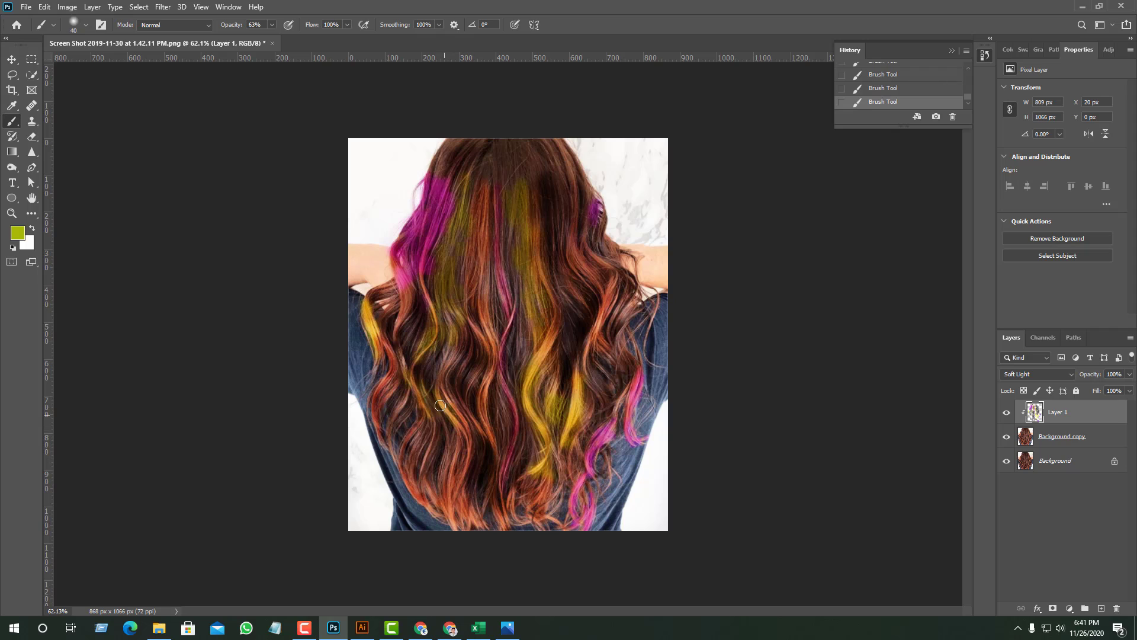
pyautogui.moveTo(438, 461)
pyautogui.mouseDown()
pyautogui.moveTo(420, 485)
pyautogui.moveTo(413, 463)
pyautogui.moveTo(455, 538)
pyautogui.moveTo(447, 509)
pyautogui.moveTo(442, 522)
pyautogui.moveTo(430, 514)
pyautogui.moveTo(463, 508)
pyautogui.moveTo(467, 544)
pyautogui.mouseUp()
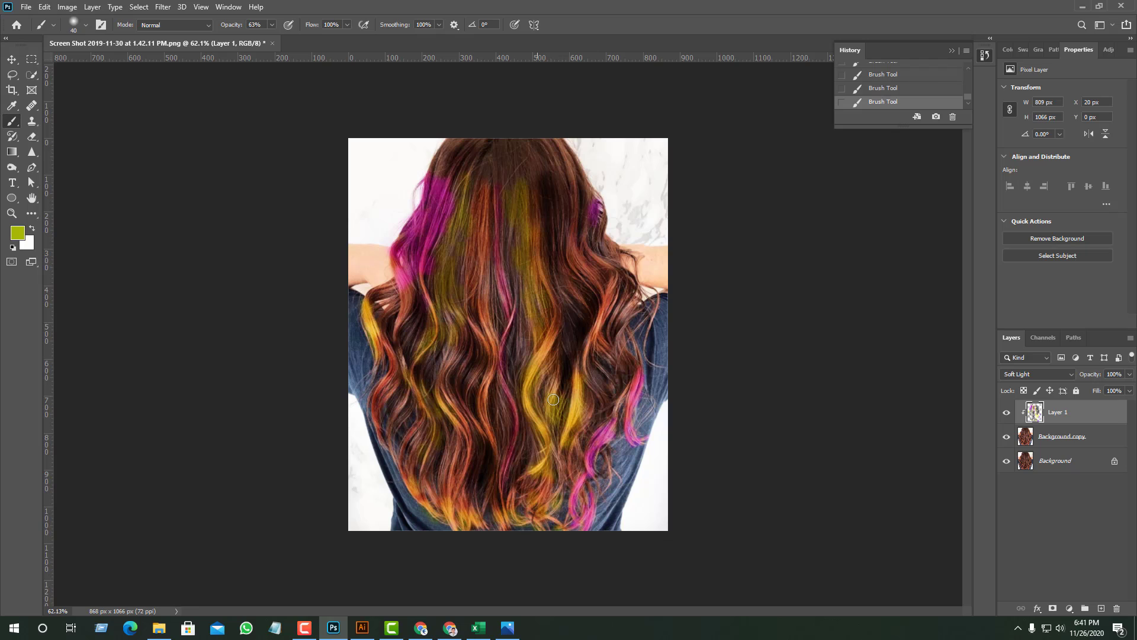
pyautogui.moveTo(662, 298); pyautogui.dragTo(647, 337)
pyautogui.hotkey('ctrl', 'z')
pyautogui.hotkey('ctrl', 'z')
pyautogui.hotkey('ctrl', 'z')
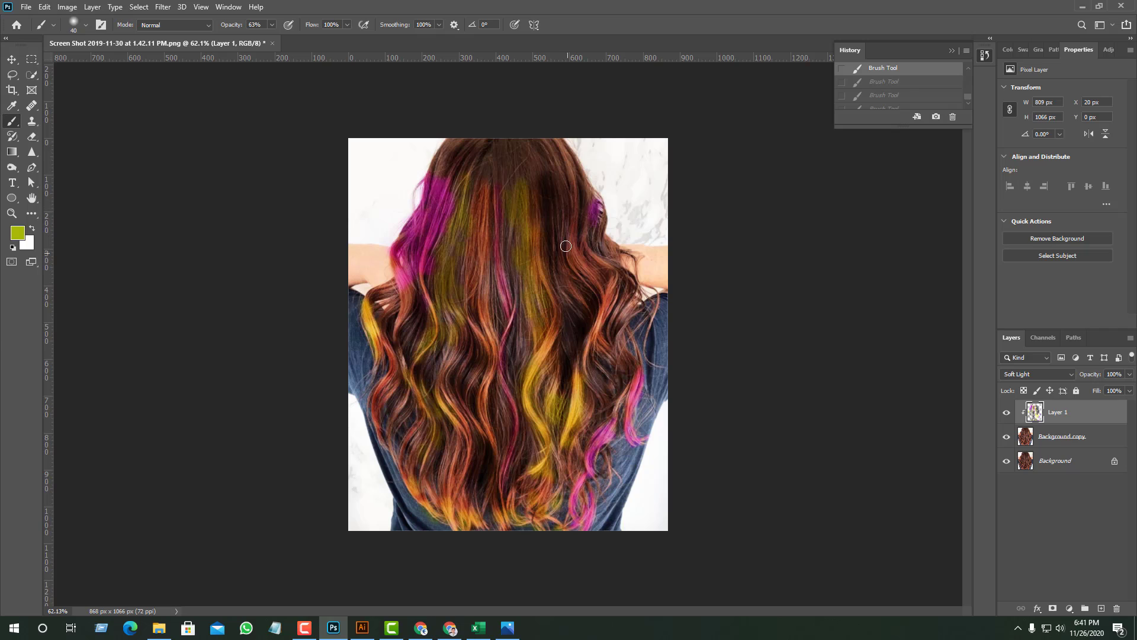
# - Enlarge the brush to size 60 and paint yellow-green across the upper middle of the hair
pyautogui.press(']')
pyautogui.press(']')
pyautogui.moveTo(541, 183)
pyautogui.mouseDown()
pyautogui.moveTo(552, 309)
pyautogui.moveTo(543, 276)
pyautogui.moveTo(558, 256)
pyautogui.moveTo(557, 301)
pyautogui.moveTo(558, 188)
pyautogui.moveTo(561, 302)
pyautogui.moveTo(538, 215)
pyautogui.moveTo(517, 193)
pyautogui.moveTo(501, 201)
pyautogui.moveTo(501, 235)
pyautogui.moveTo(513, 175)
pyautogui.moveTo(504, 241)
pyautogui.moveTo(497, 181)
pyautogui.moveTo(481, 246)
pyautogui.moveTo(503, 307)
pyautogui.moveTo(490, 251)
pyautogui.mouseUp()
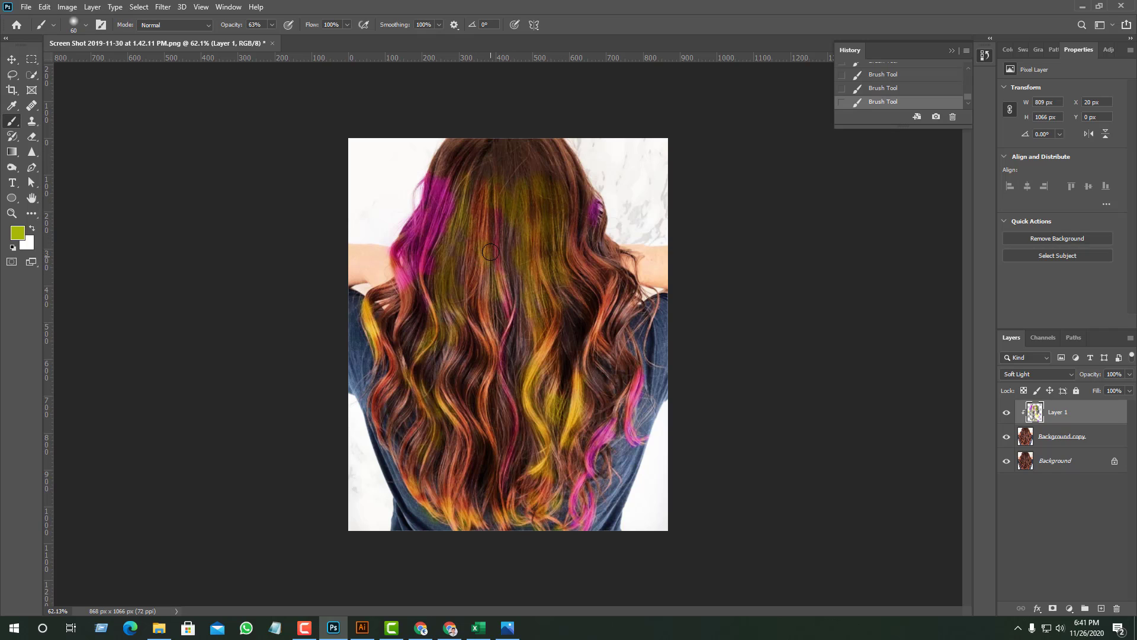
# - Set the foreground color to brown 7b3d0a and brush it over the crown and upper hair
pyautogui.click(17, 234)
pyautogui.click(989, 309)
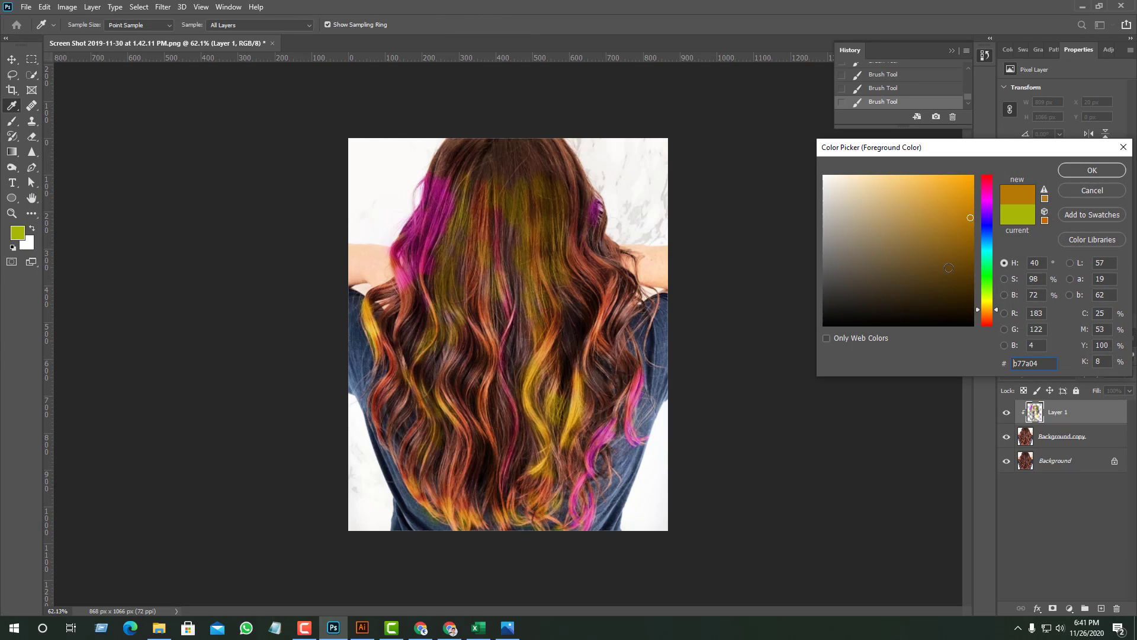
pyautogui.moveTo(993, 312); pyautogui.dragTo(989, 315)
pyautogui.click(961, 254)
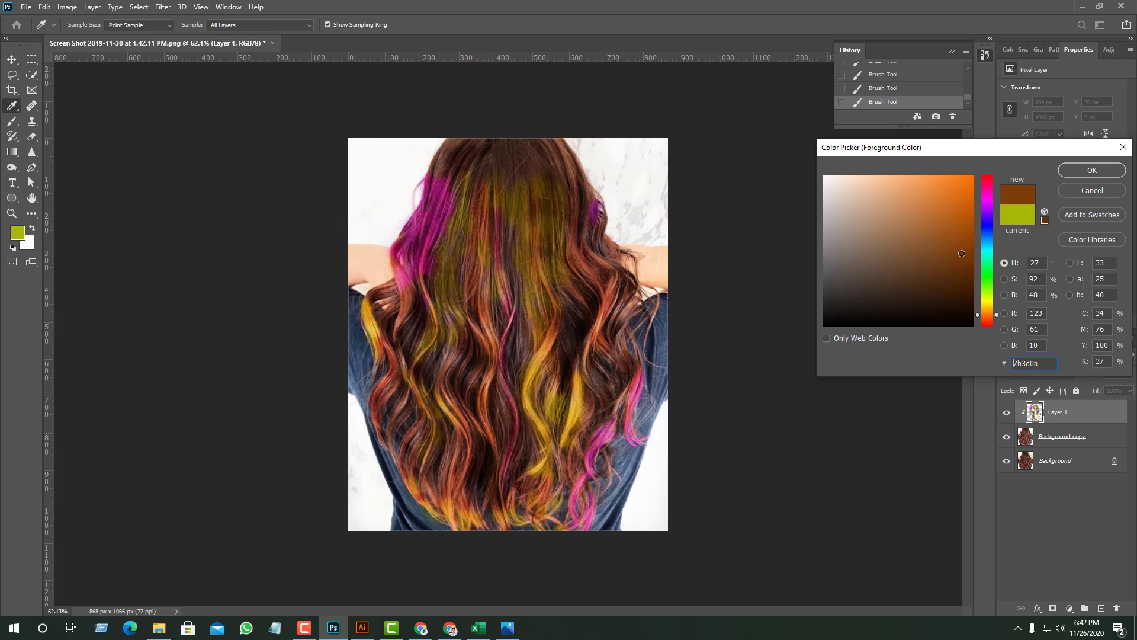
pyautogui.click(1094, 171)
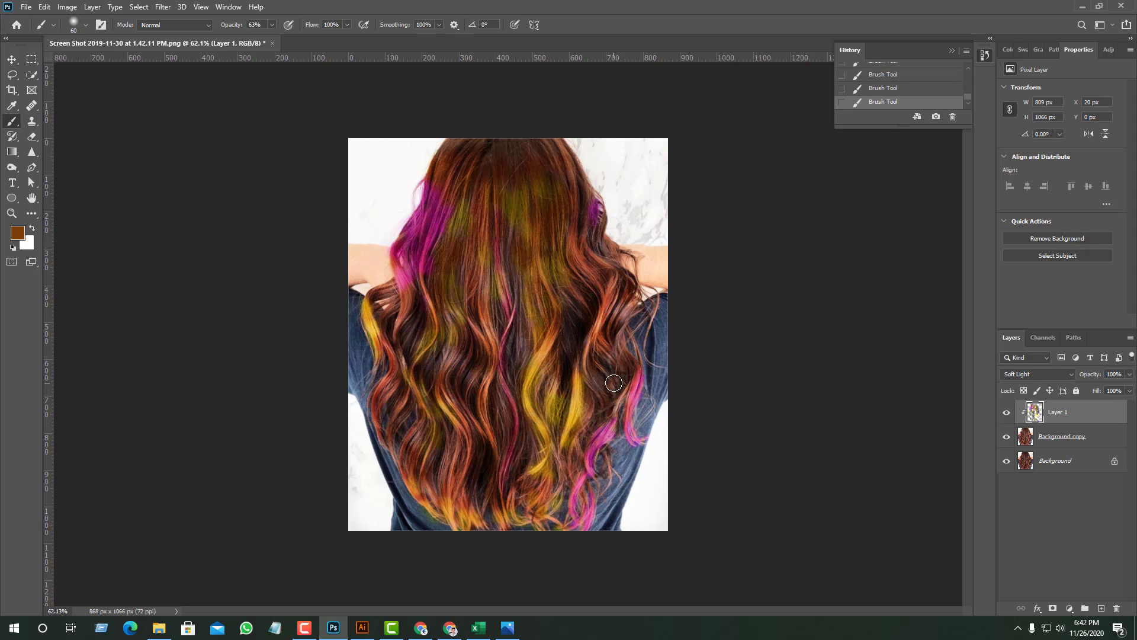
# - Compare the hair with Layer 1 hidden and shown, and brush more brown onto the middle strands
pyautogui.click(1007, 412)
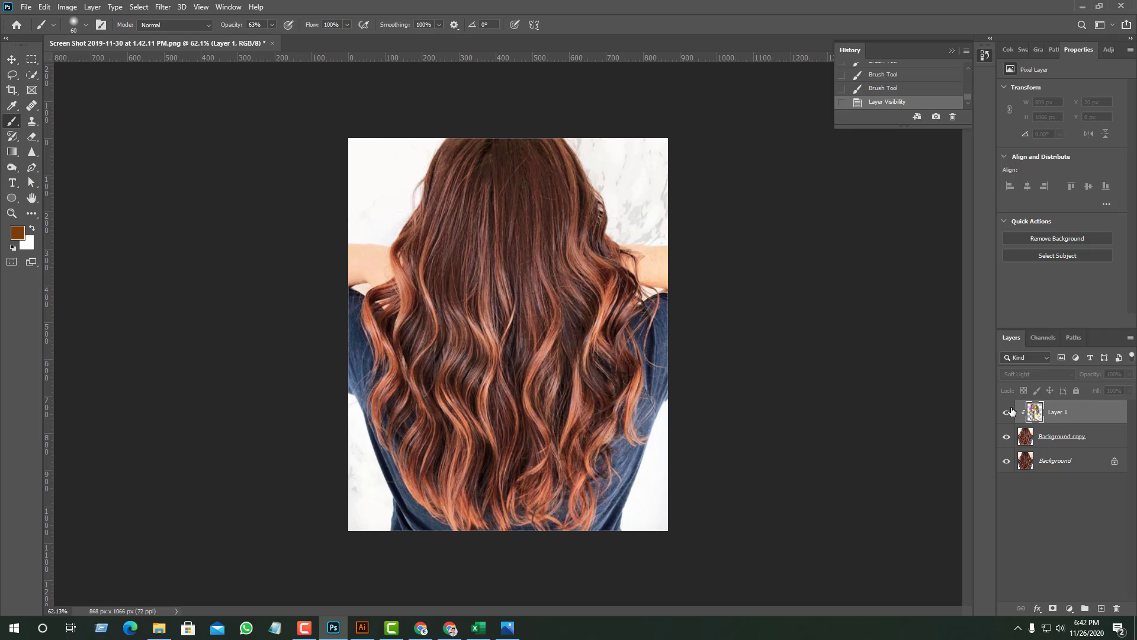
pyautogui.click(1008, 411)
pyautogui.moveTo(529, 309); pyautogui.dragTo(536, 362)
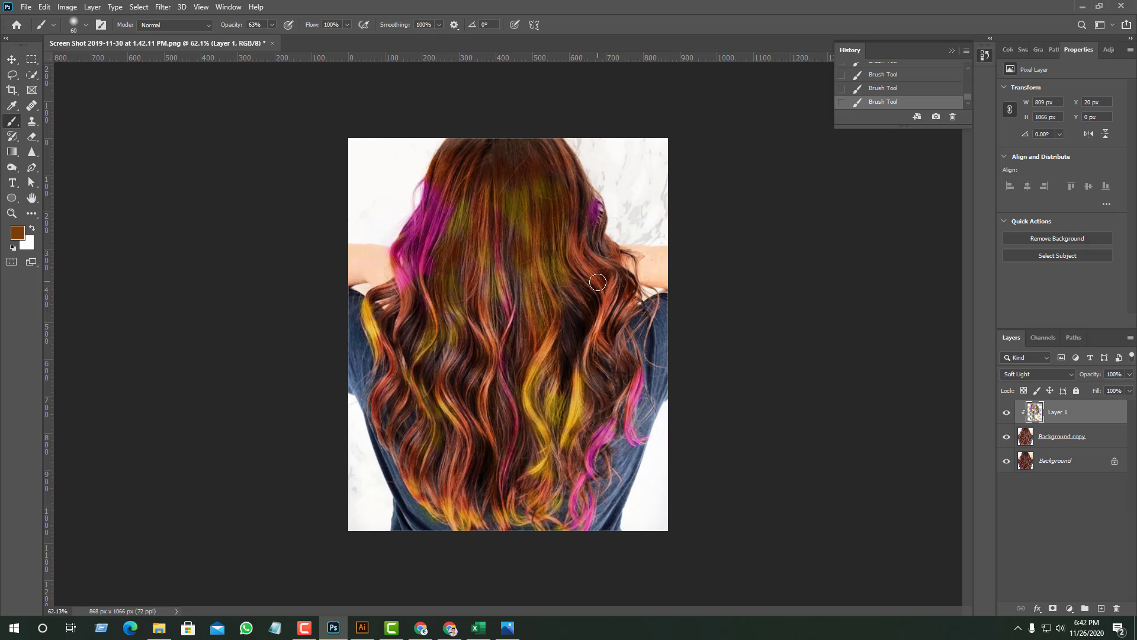
# - Apply a Photo Filter adjustment to Layer 1, choosing another preset filter in place of Warming Filter (85)
pyautogui.click(65, 7)
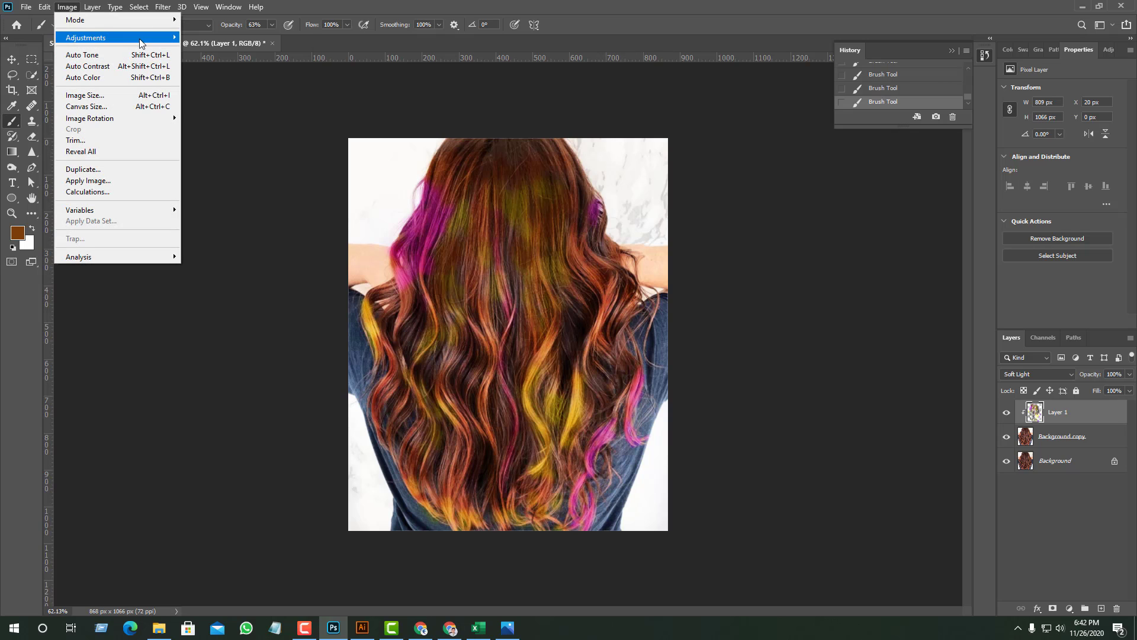
pyautogui.moveTo(143, 39)
pyautogui.click(207, 134)
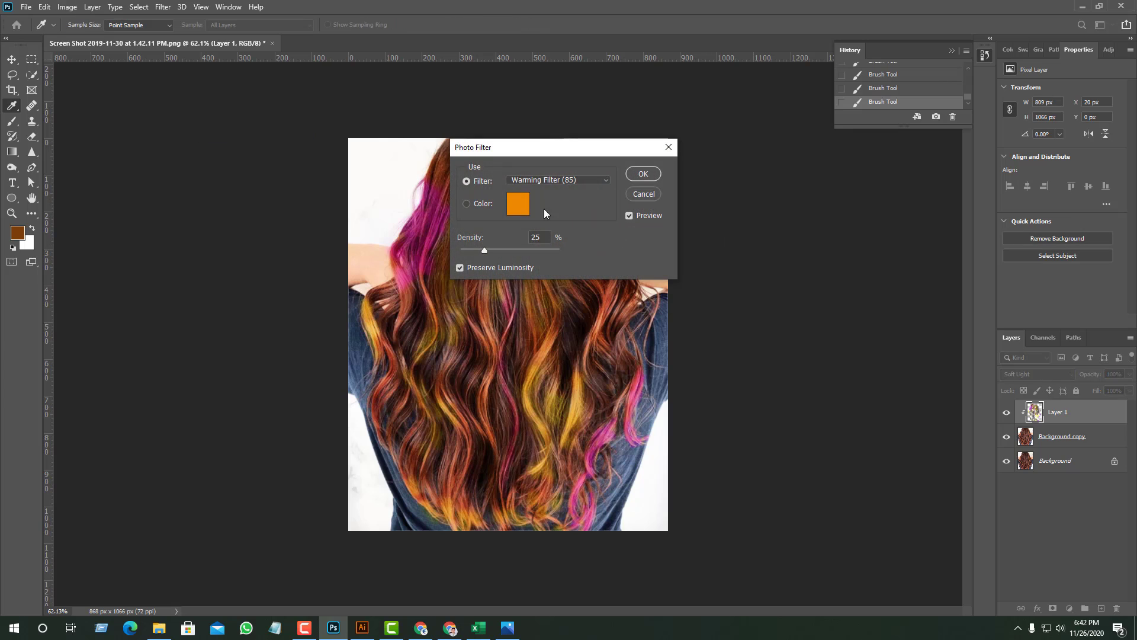
pyautogui.click(557, 180)
pyautogui.click(528, 269)
pyautogui.click(650, 178)
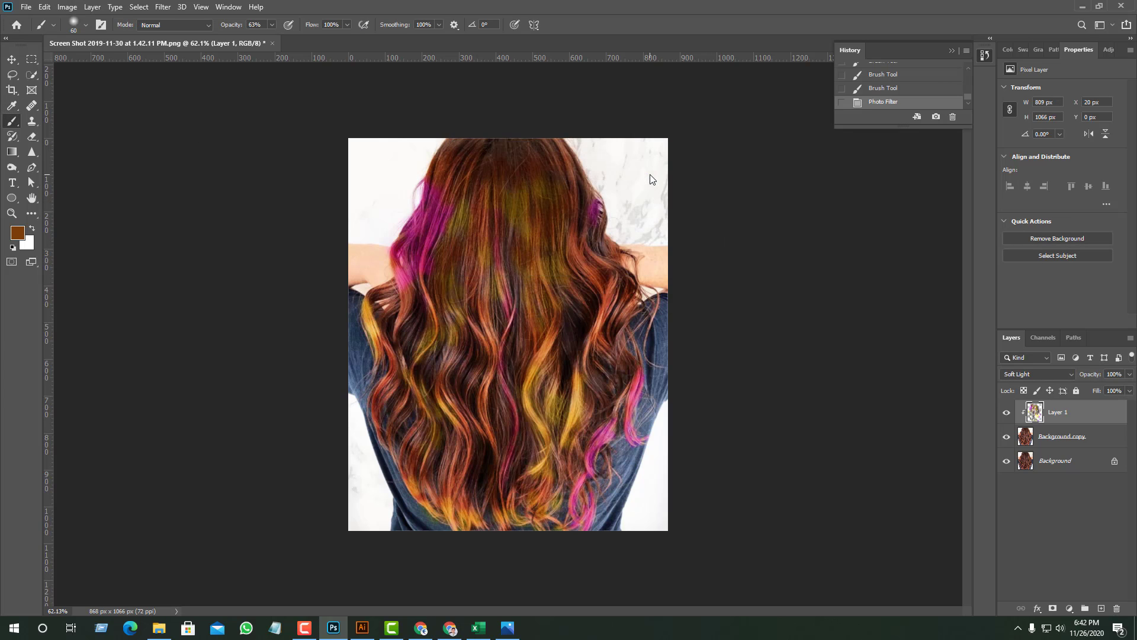
# - Apply a Shadows/Highlights adjustment to Layer 1 with shadows at 79% and highlights at 98%
pyautogui.click(74, 8)
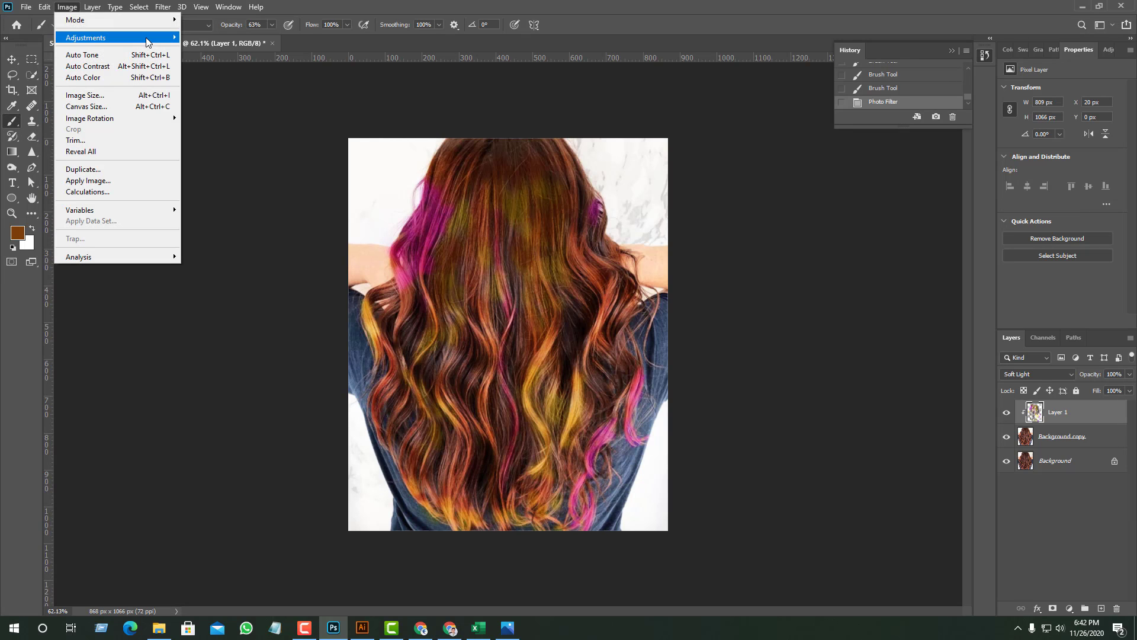
pyautogui.moveTo(89, 38)
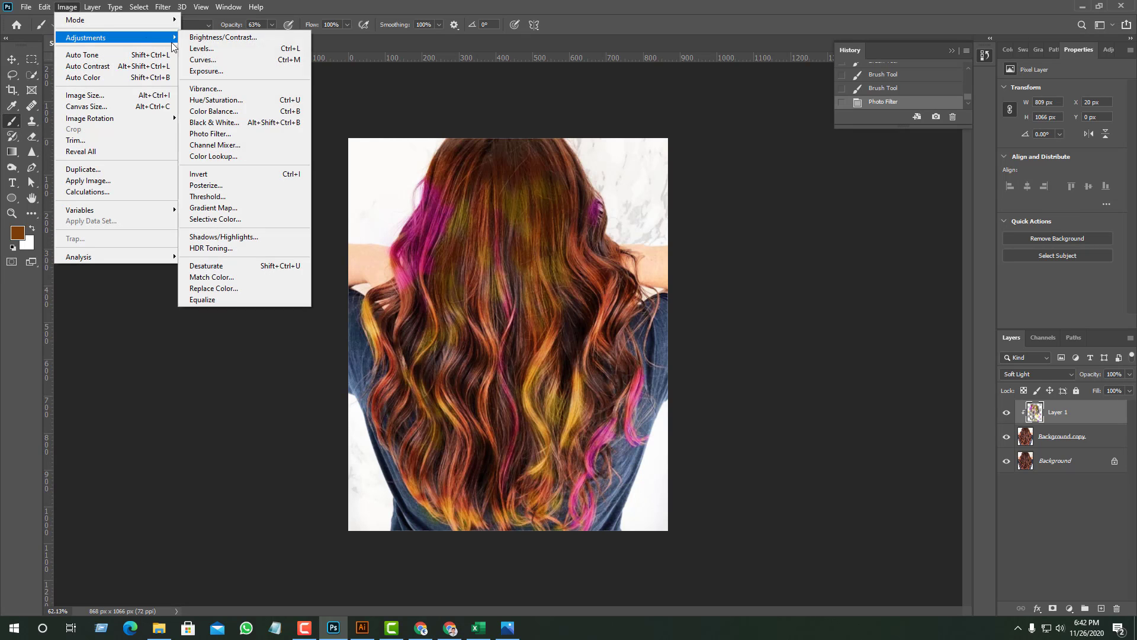
pyautogui.click(209, 238)
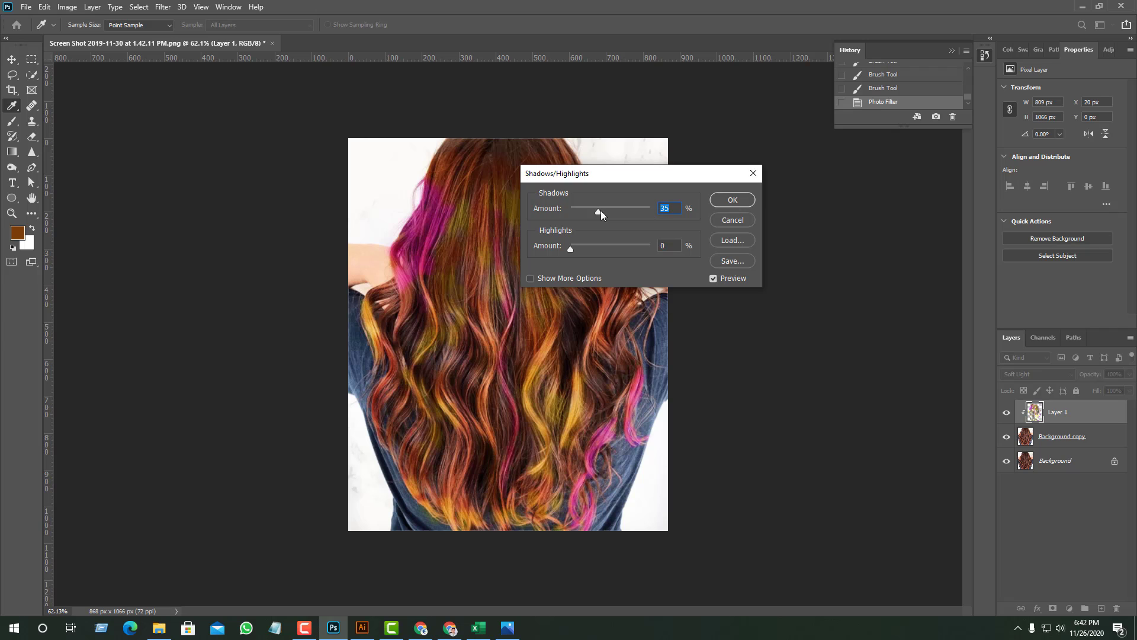
pyautogui.moveTo(598, 211); pyautogui.dragTo(616, 249)
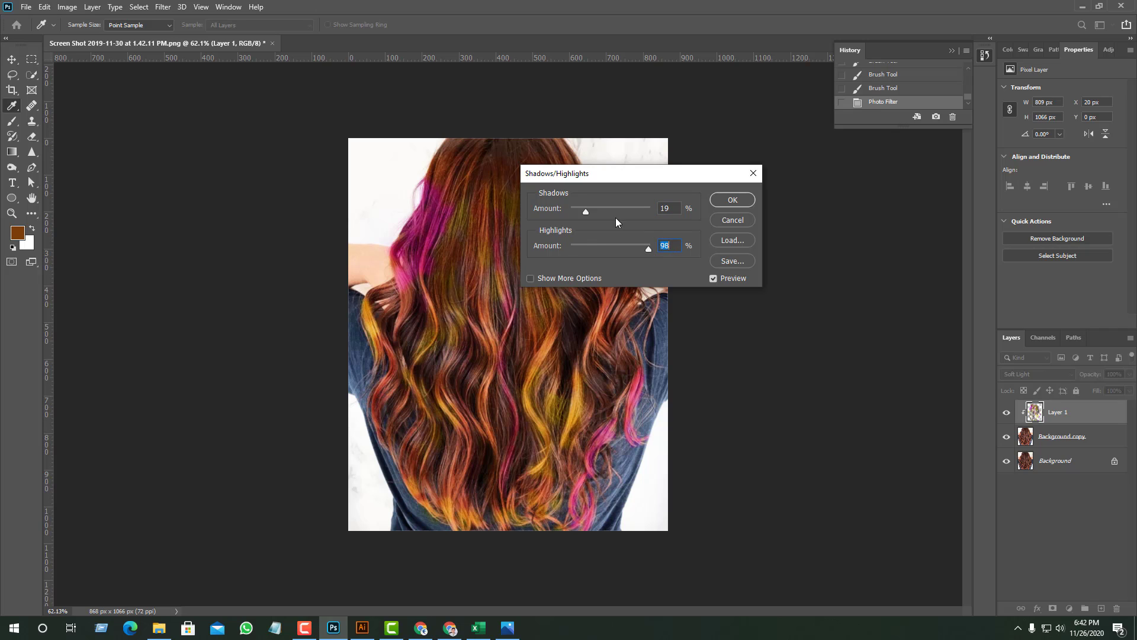
pyautogui.moveTo(583, 212); pyautogui.dragTo(629, 215)
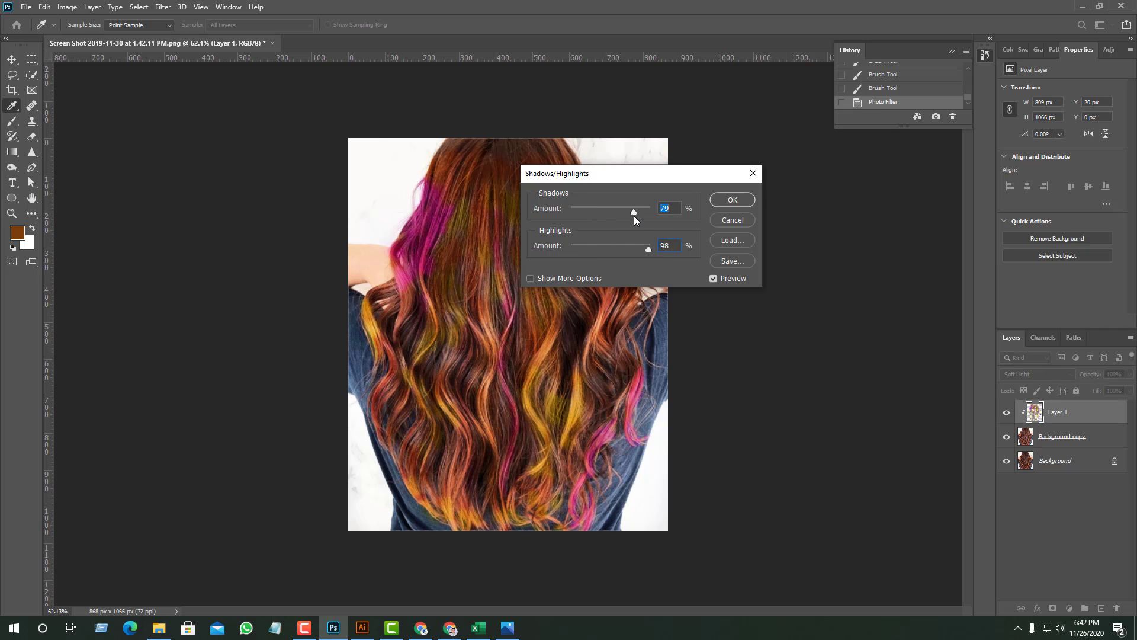
pyautogui.click(741, 200)
pyautogui.scroll(-8, 660, 246)
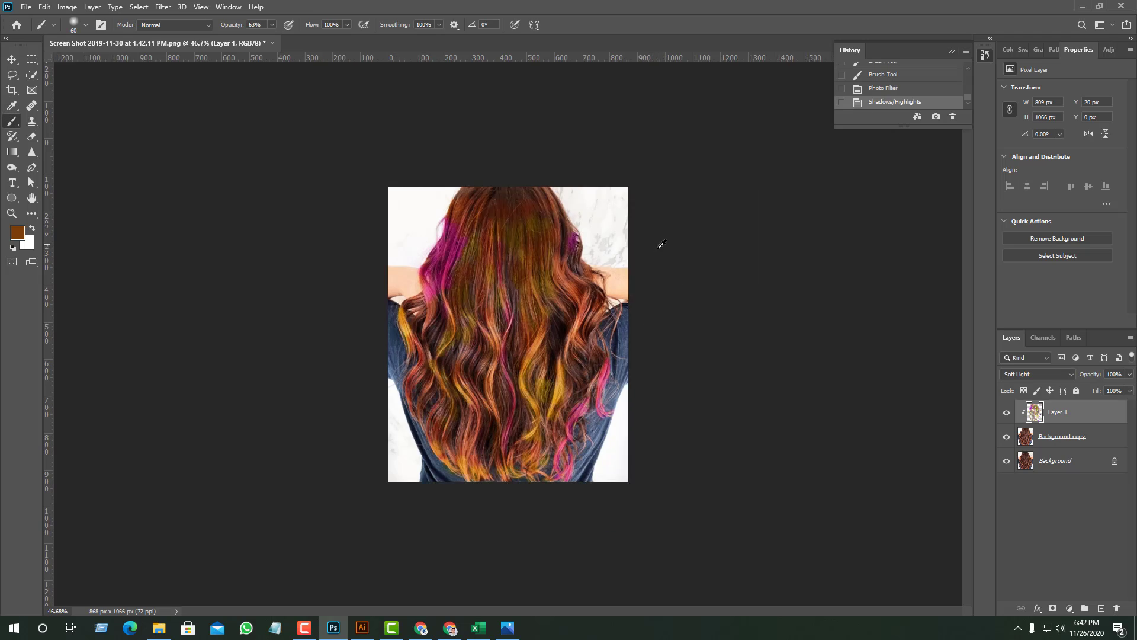
pyautogui.scroll(10, 599, 341)
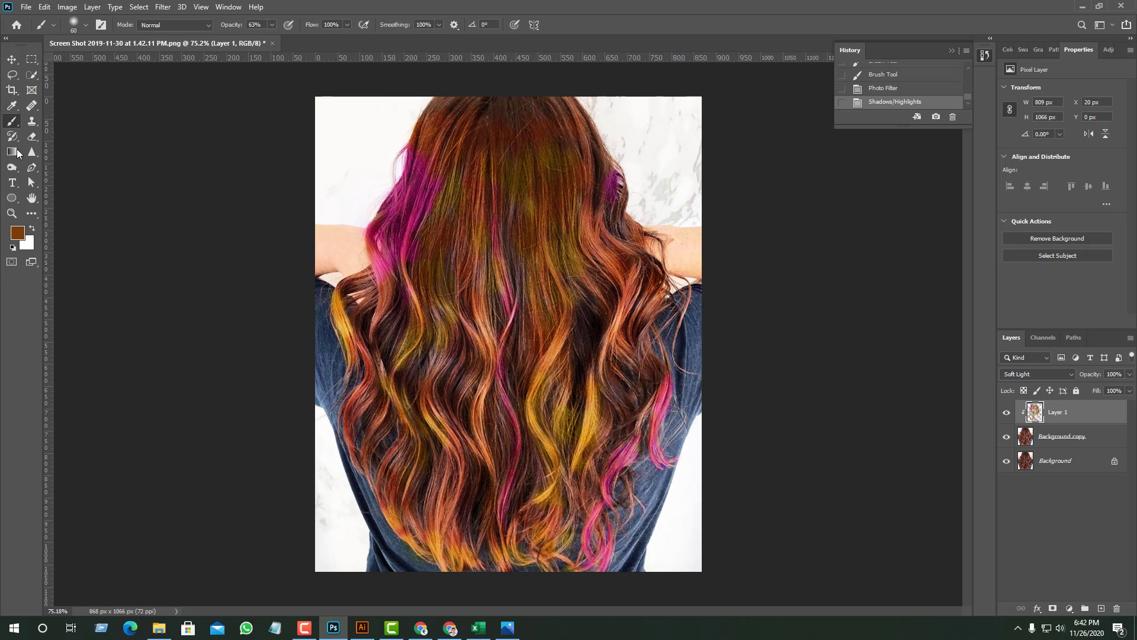
# - Apply a brown-to-white Gradient Map adjustment to Layer 1, with the brown color stop moved to location 33%
pyautogui.click(66, 7)
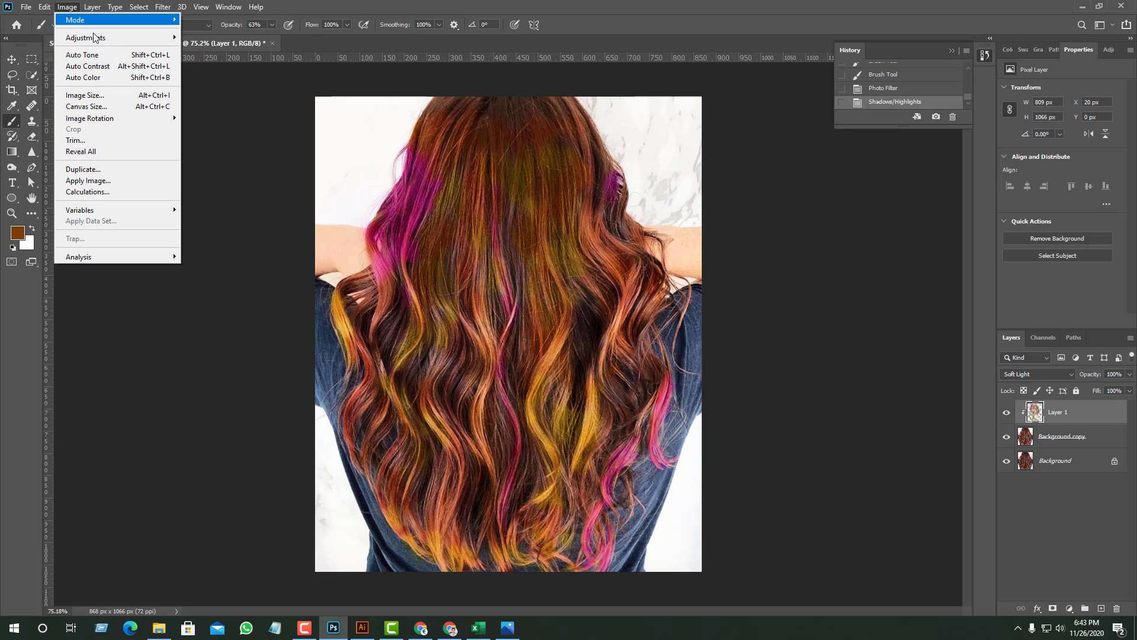
pyautogui.moveTo(126, 35)
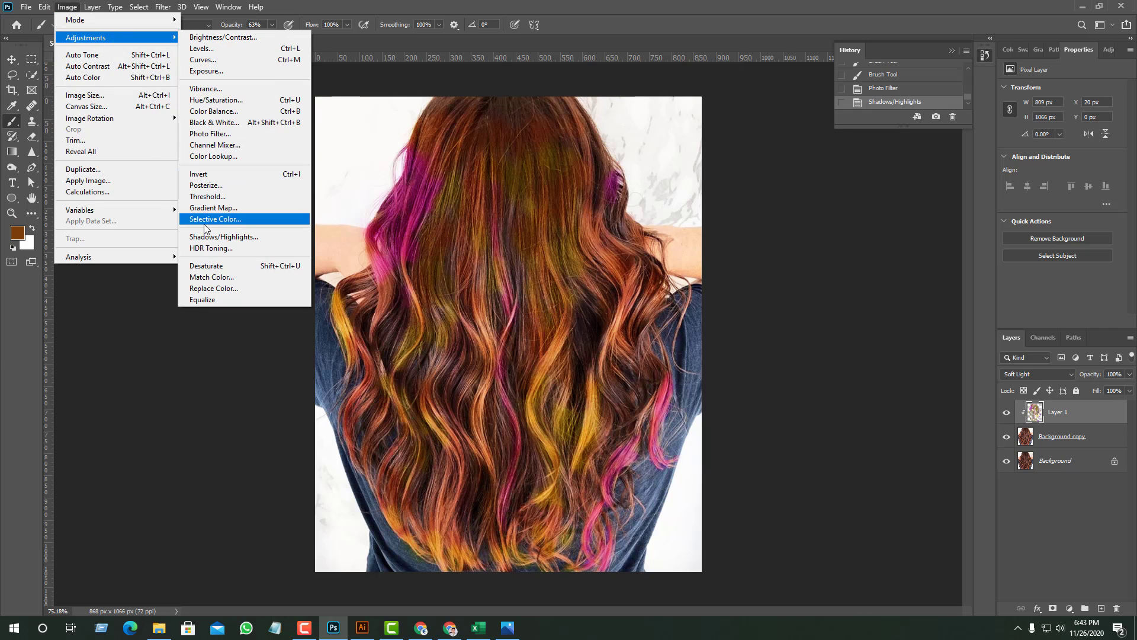
pyautogui.click(215, 208)
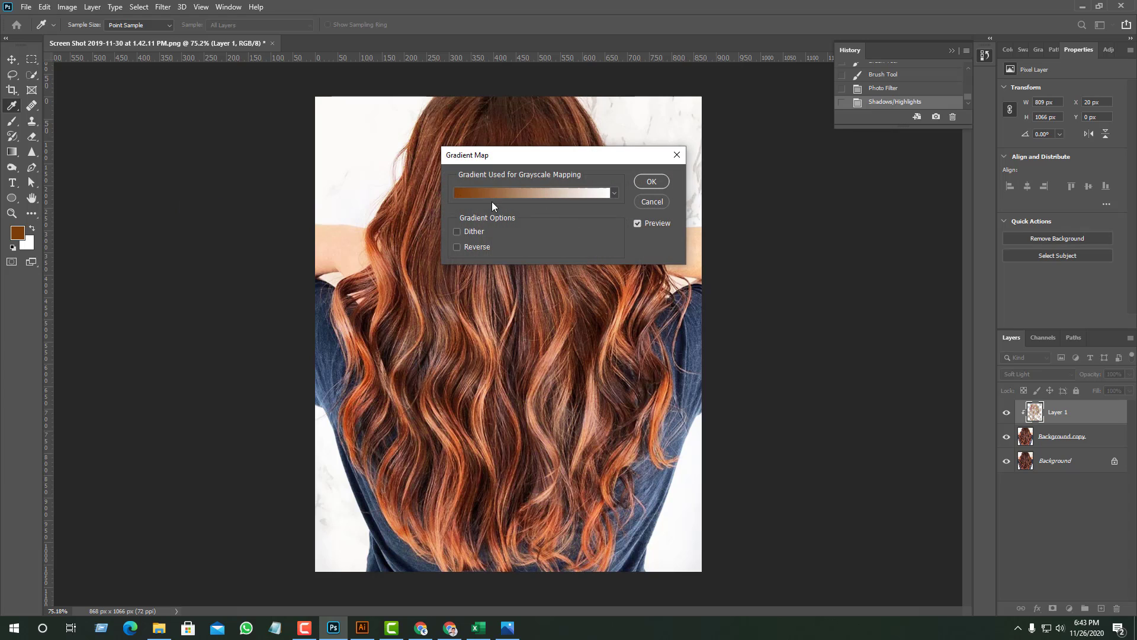
pyautogui.click(552, 192)
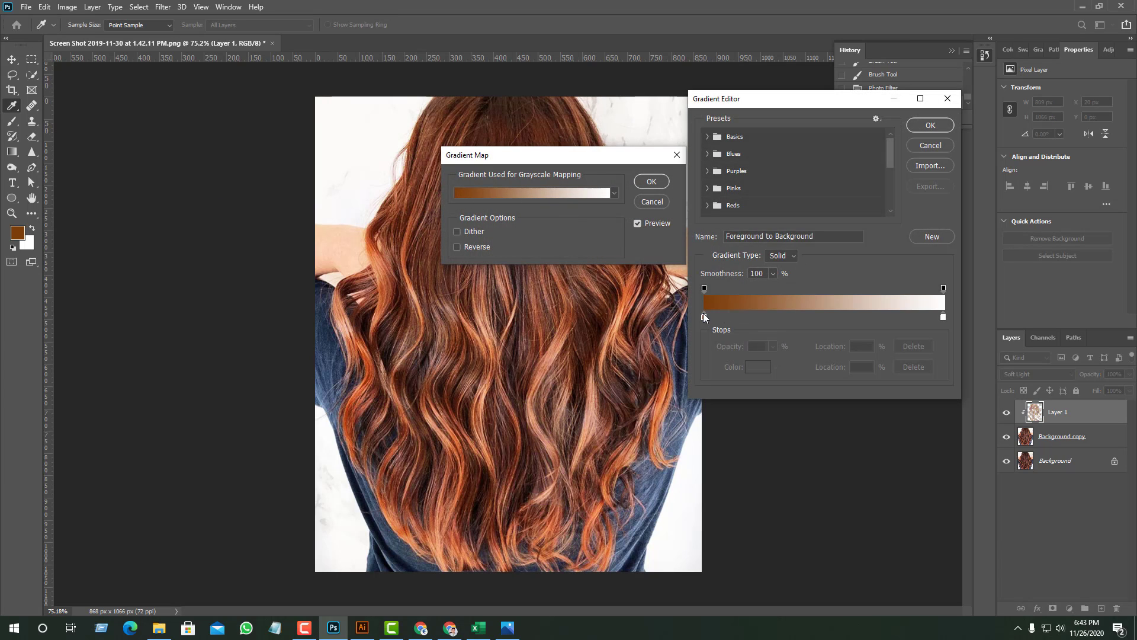
pyautogui.moveTo(705, 317); pyautogui.dragTo(764, 317)
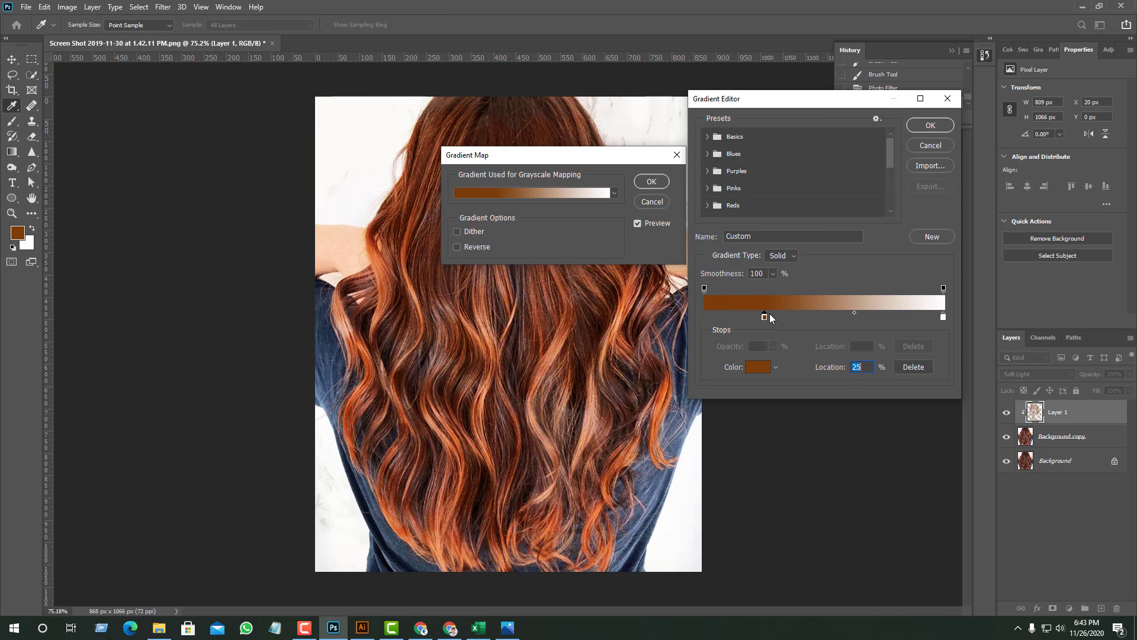
pyautogui.moveTo(777, 316); pyautogui.dragTo(794, 315)
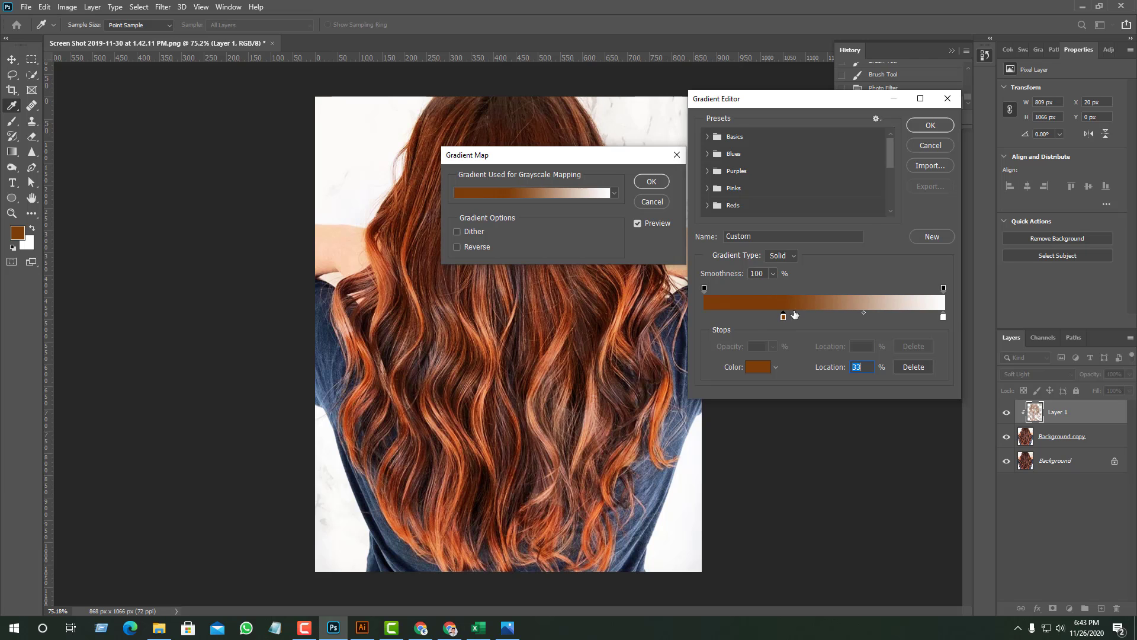
pyautogui.click(930, 125)
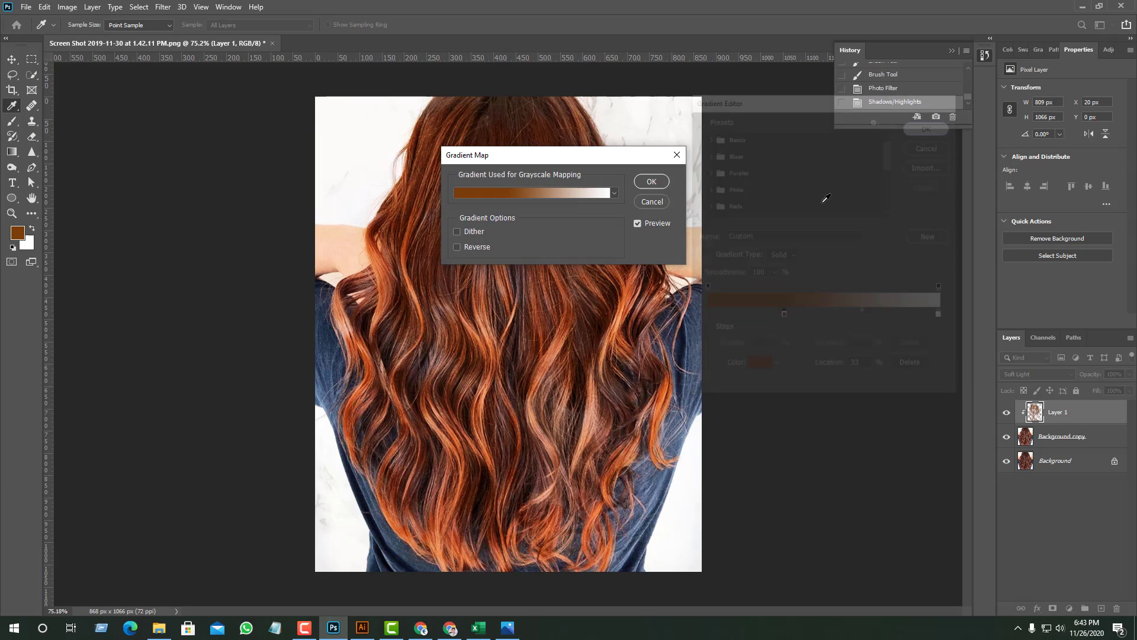
pyautogui.click(652, 183)
pyautogui.press('b')
# - Compare the hair with Layer 1 hidden and shown, and examine the recolored strands up close
pyautogui.scroll(-3, 789, 373)
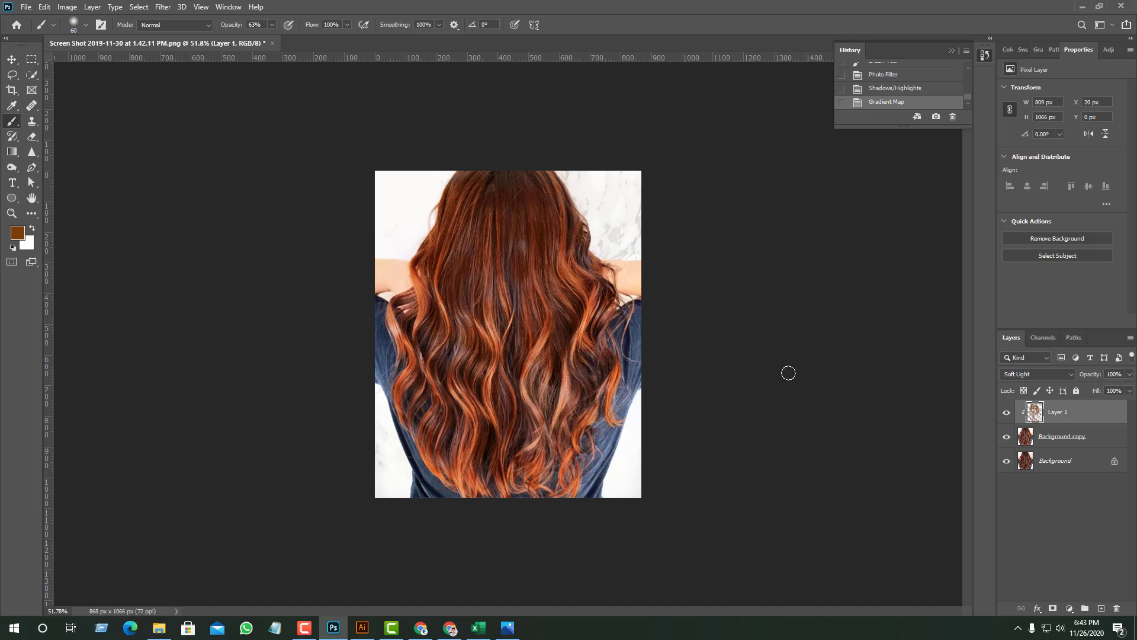
pyautogui.click(1006, 412)
pyautogui.click(1006, 412)
pyautogui.scroll(2, 541, 334)
pyautogui.scroll(1, 541, 335)
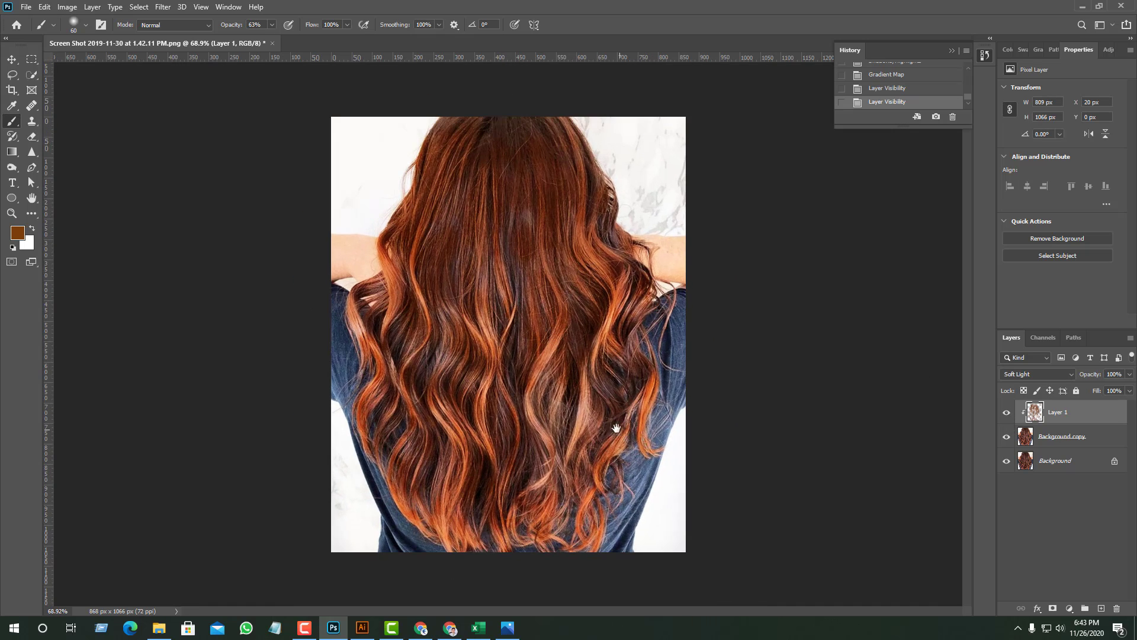
pyautogui.scroll(6, 600, 437)
pyautogui.scroll(-6, 603, 439)
pyautogui.scroll(4, 602, 439)
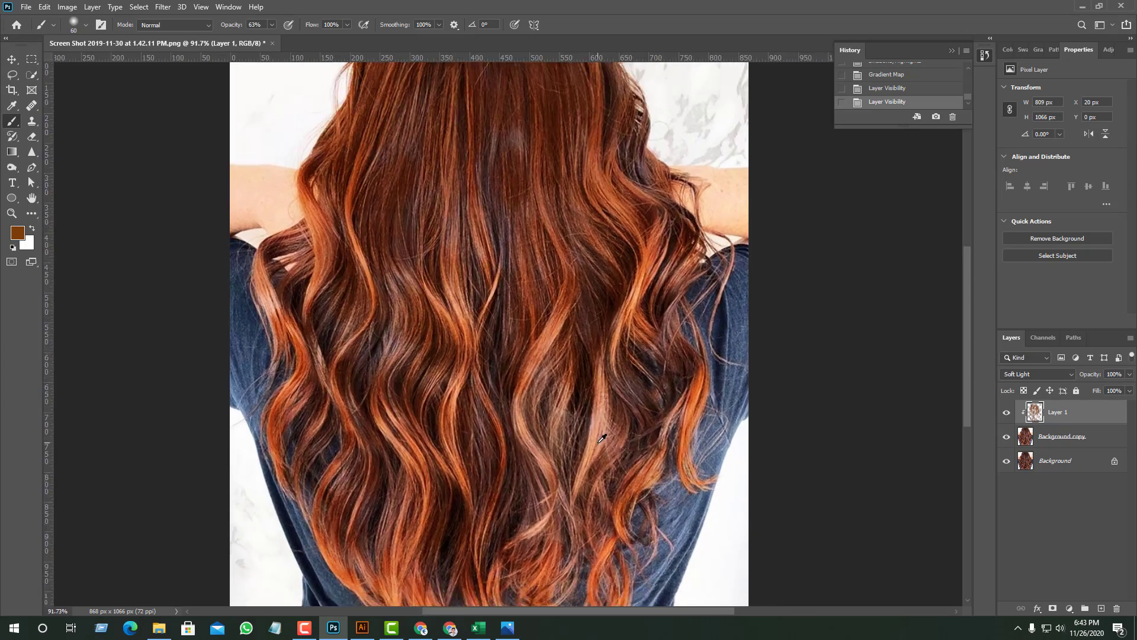
pyautogui.scroll(-3, 602, 439)
pyautogui.scroll(2, 414, 415)
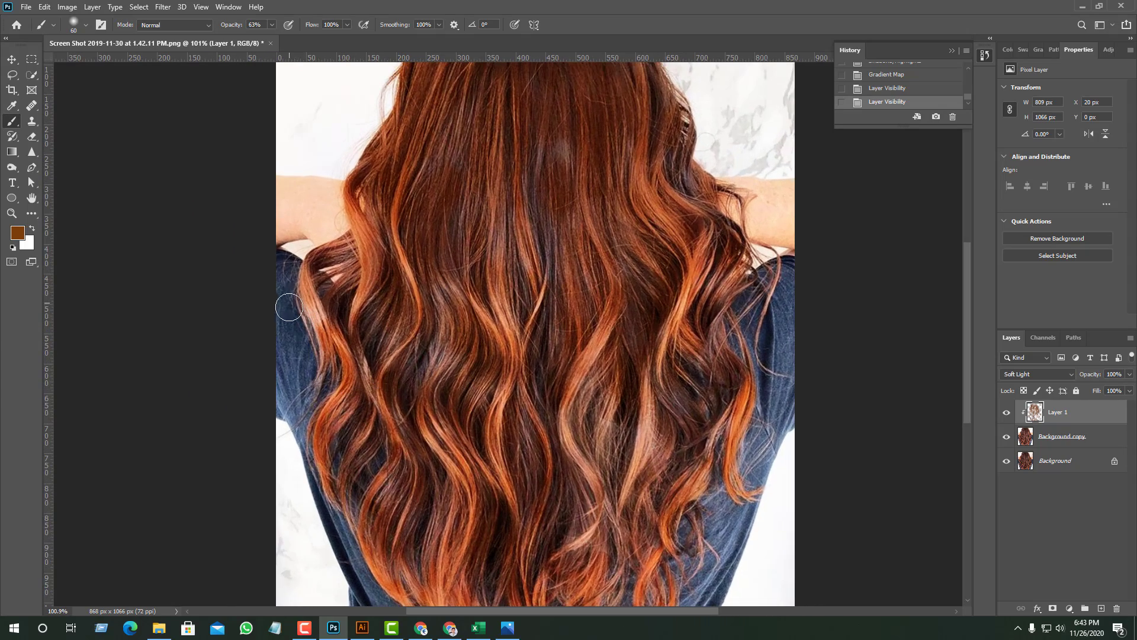
# - Sample the shirt's muted blue 475973 as the foreground color and brush it over both sleeves and sides of the shirt
pyautogui.moveTo(289, 307)
pyautogui.mouseDown()
pyautogui.moveTo(303, 366)
pyautogui.moveTo(284, 352)
pyautogui.mouseUp()
pyautogui.click(17, 233)
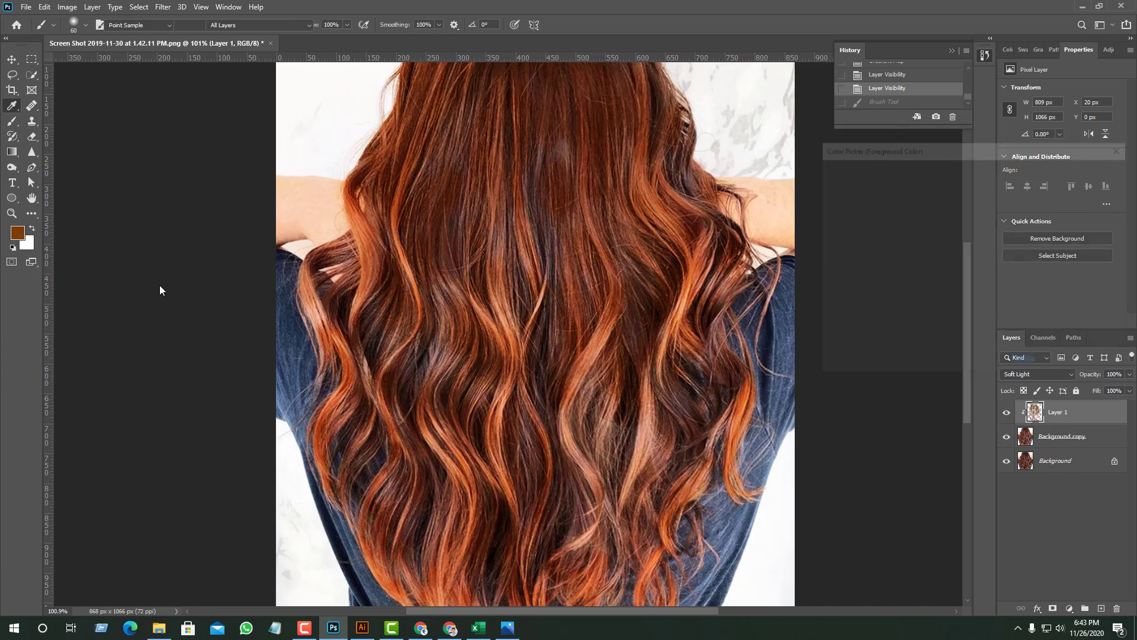
pyautogui.click(297, 345)
pyautogui.click(1091, 170)
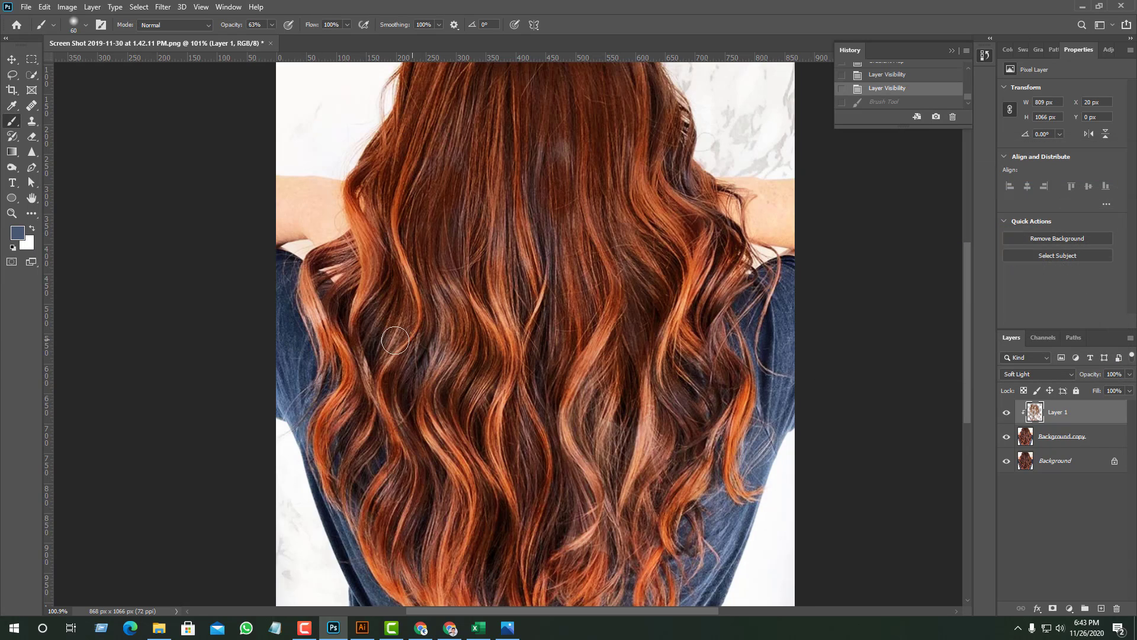
pyautogui.moveTo(311, 323)
pyautogui.mouseDown()
pyautogui.moveTo(294, 375)
pyautogui.moveTo(293, 436)
pyautogui.mouseUp()
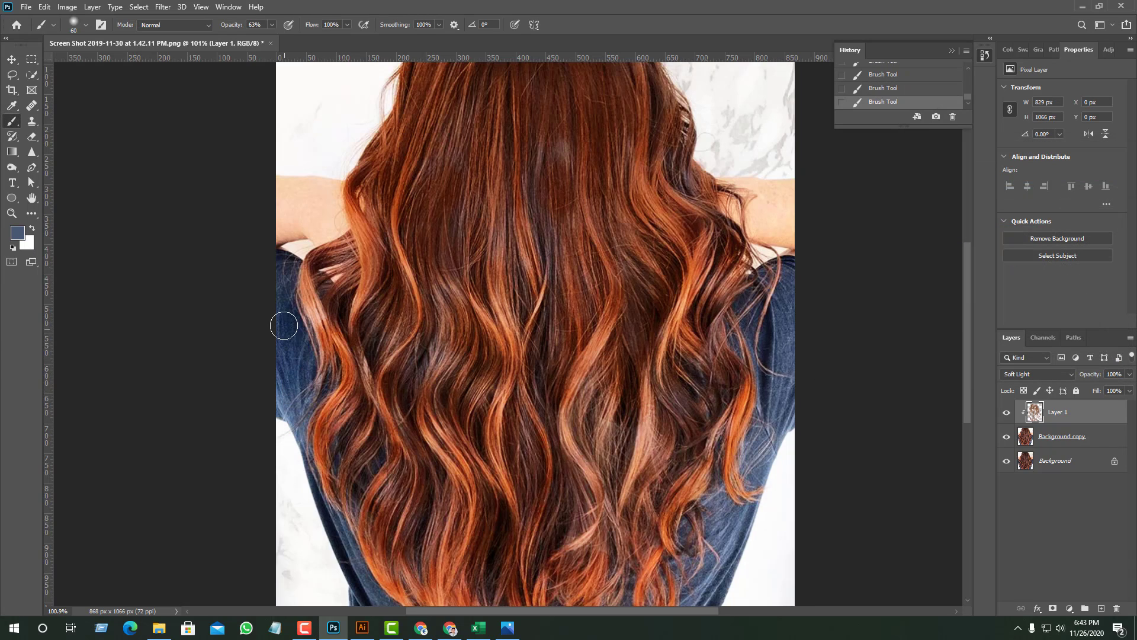
pyautogui.moveTo(291, 269); pyautogui.dragTo(279, 343)
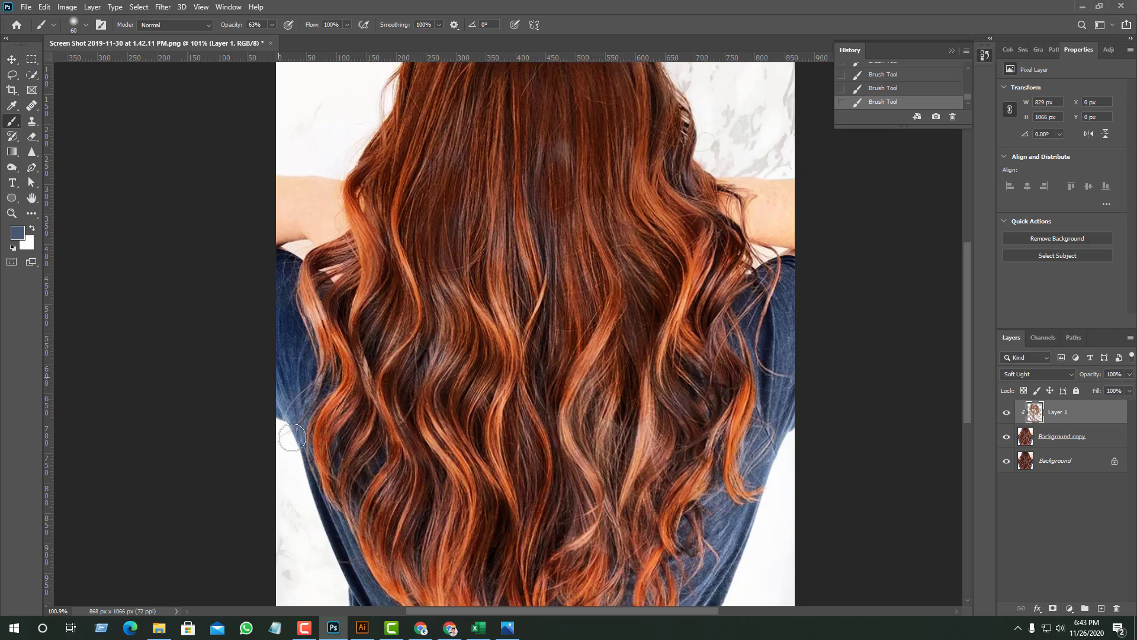
pyautogui.scroll(-3, 330, 486)
pyautogui.scroll(-2, 330, 486)
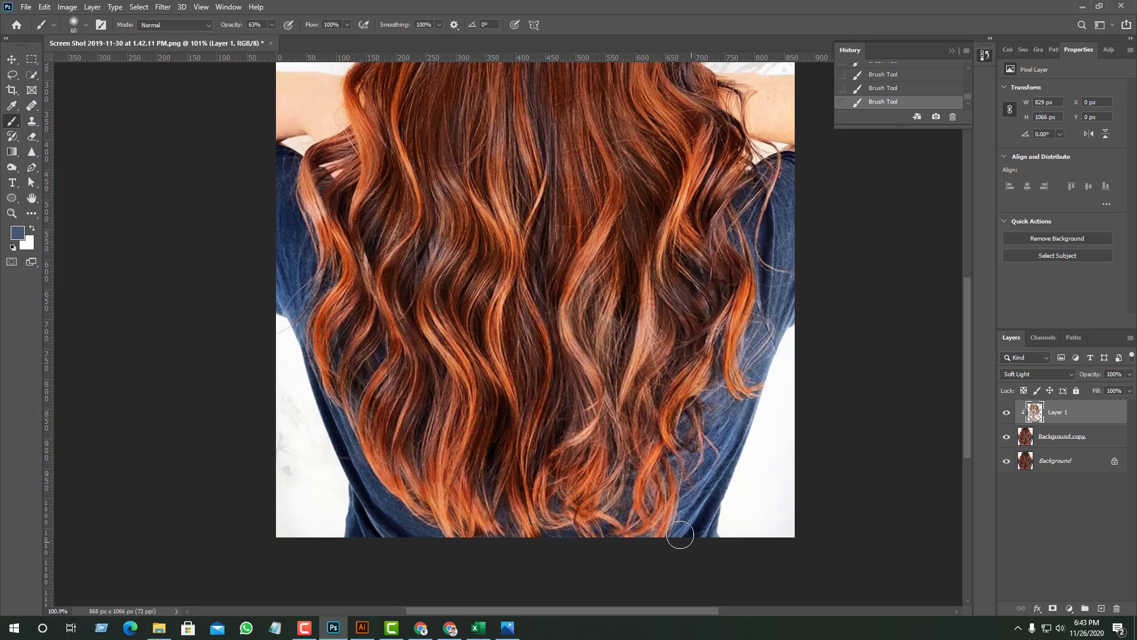
pyautogui.moveTo(793, 182); pyautogui.dragTo(779, 304)
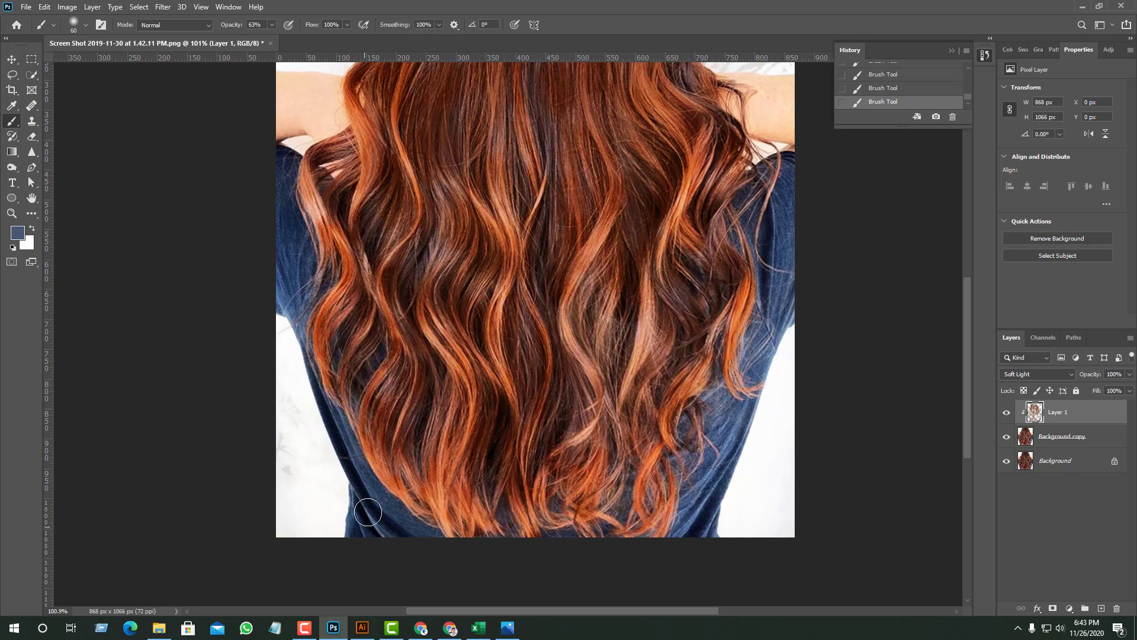
# - Set the foreground color to the brighter blue 1157bc and brush it over the shirt on both sides of the hair
pyautogui.click(16, 237)
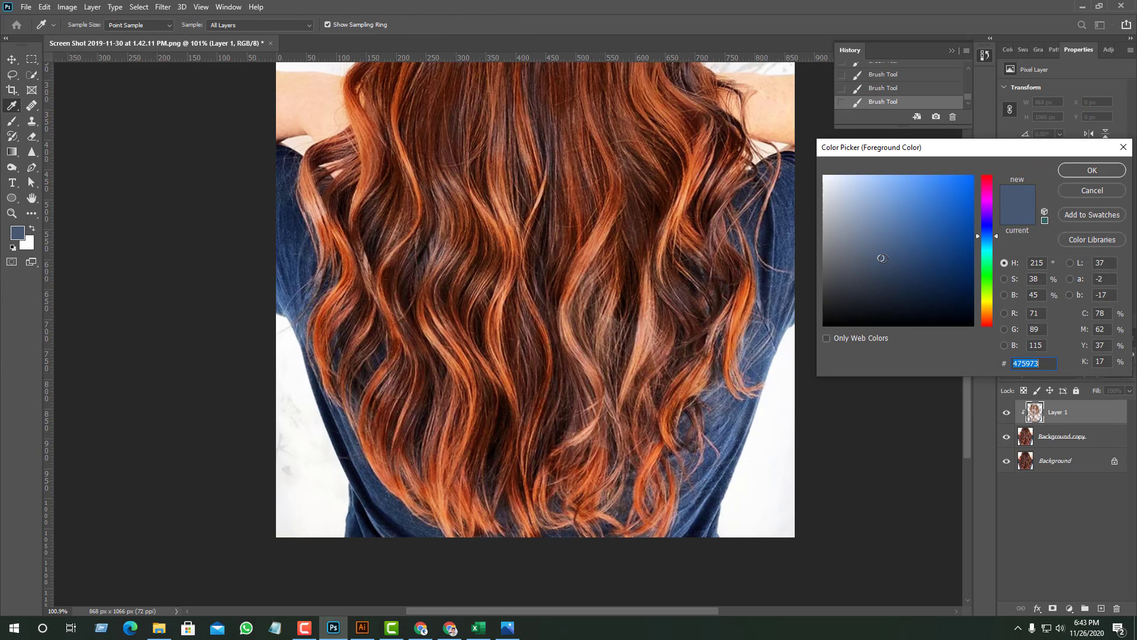
pyautogui.moveTo(882, 256)
pyautogui.mouseDown()
pyautogui.moveTo(929, 215)
pyautogui.moveTo(960, 215)
pyautogui.mouseUp()
pyautogui.click(1095, 171)
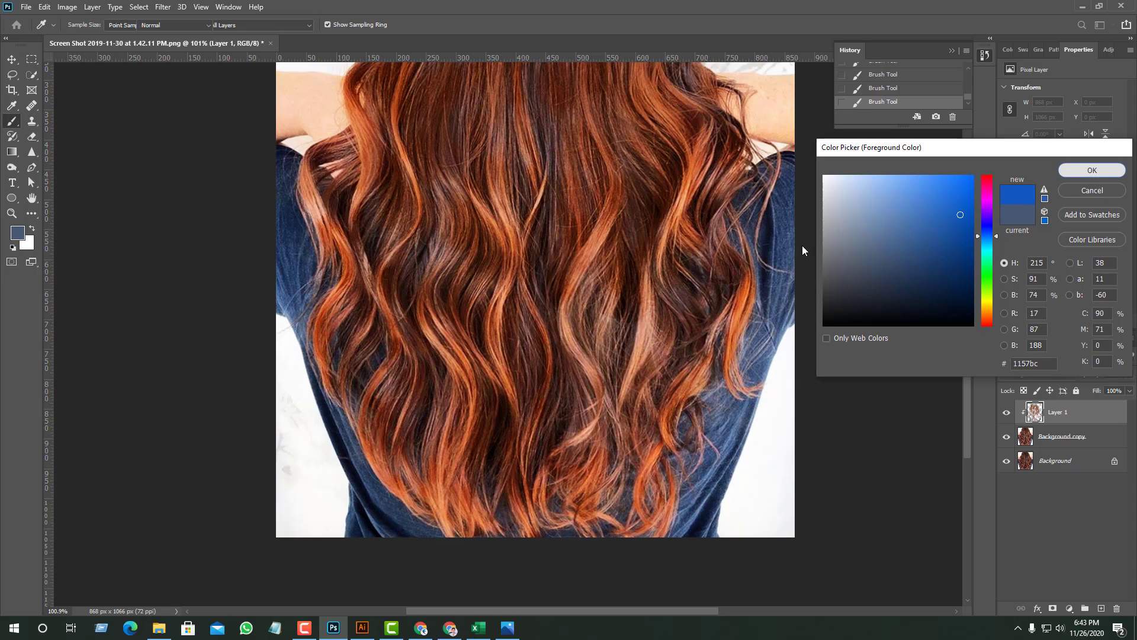
pyautogui.moveTo(794, 263); pyautogui.dragTo(716, 495)
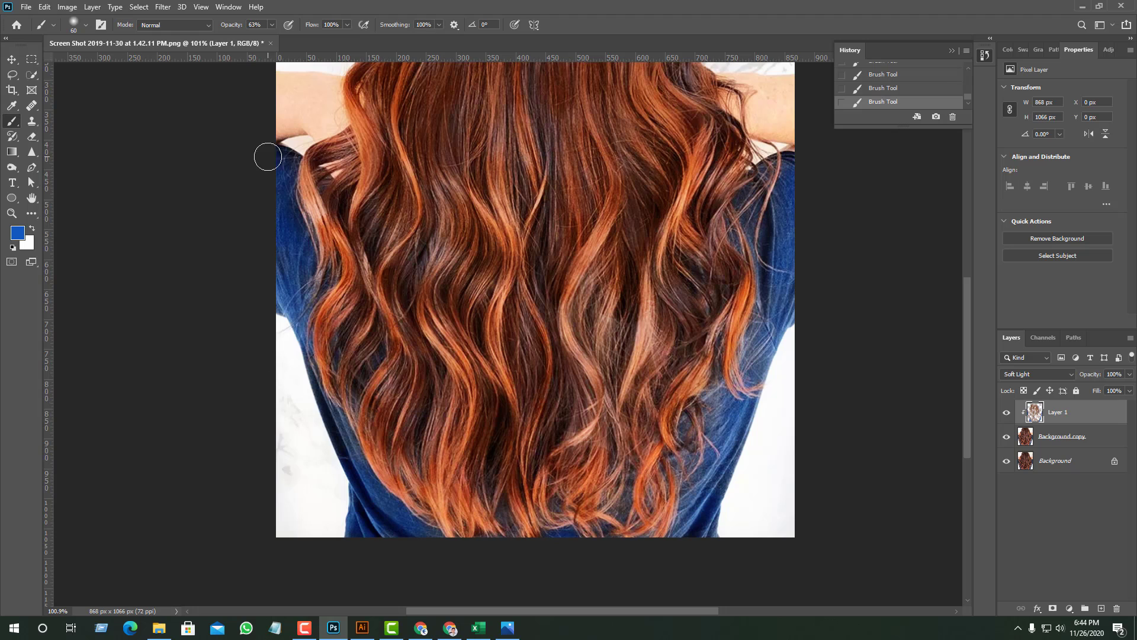
pyautogui.scroll(4, 387, 270)
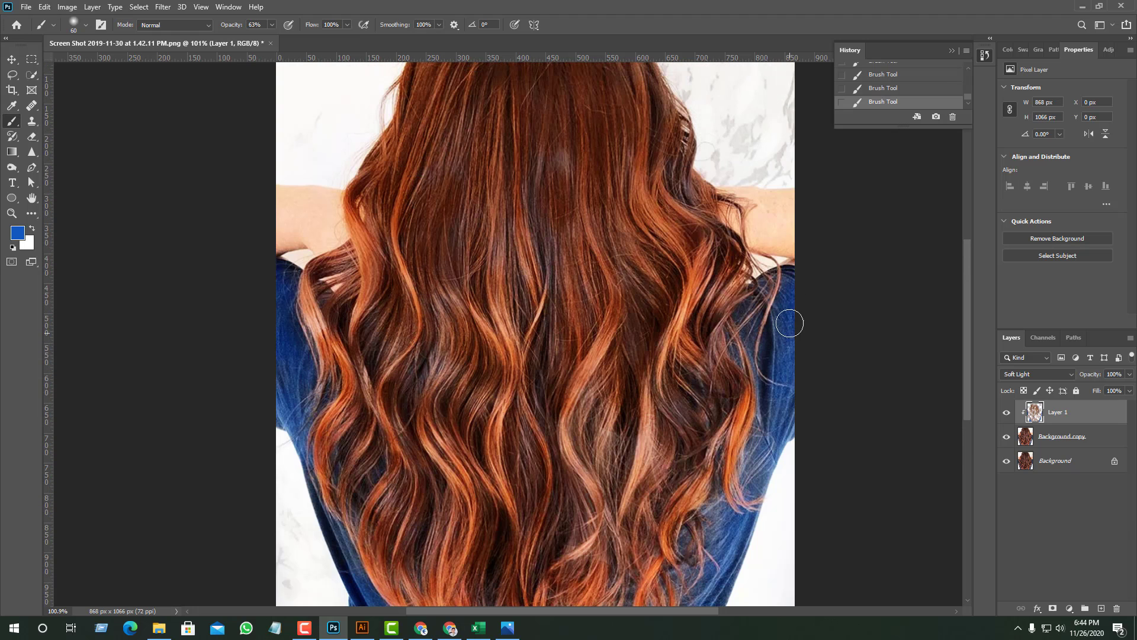
# - Sample white from the marble wall, raise the brush opacity to 96%, and brush over the wall beside the hair
pyautogui.scroll(4, 818, 338)
pyautogui.scroll(3, 825, 338)
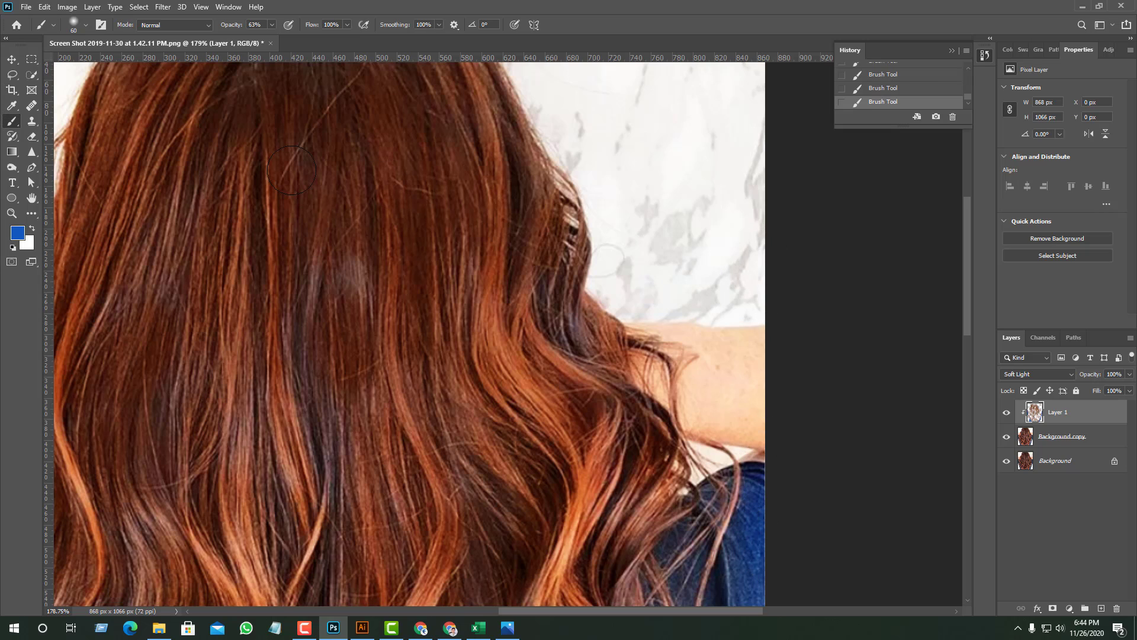
pyautogui.click(17, 237)
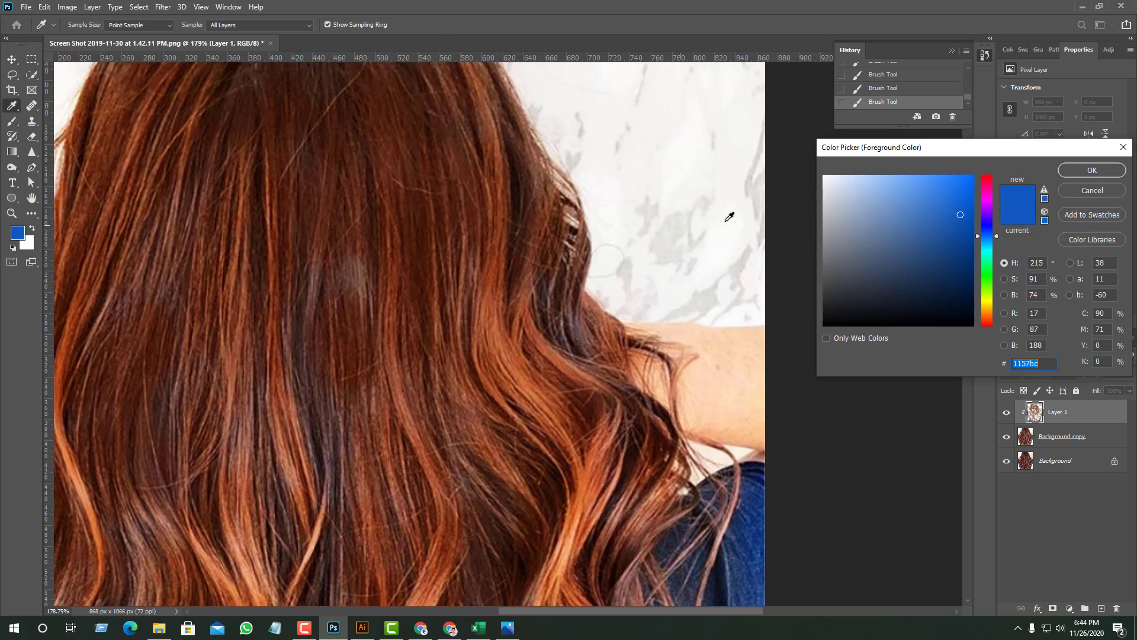
pyautogui.click(683, 155)
pyautogui.click(1093, 170)
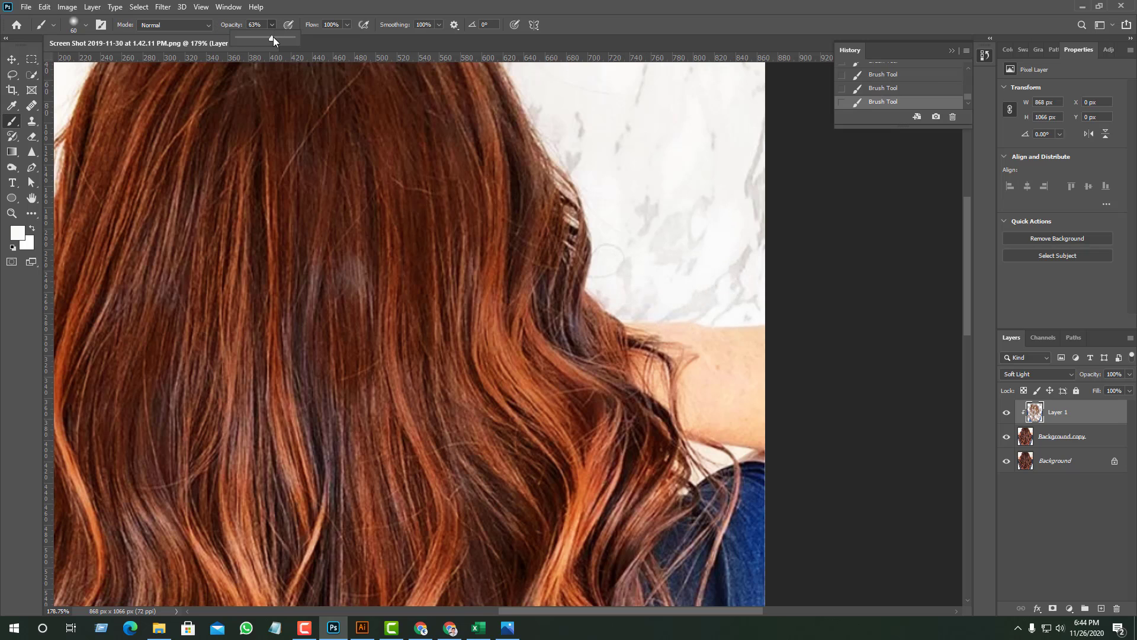
pyautogui.moveTo(279, 39); pyautogui.dragTo(292, 39)
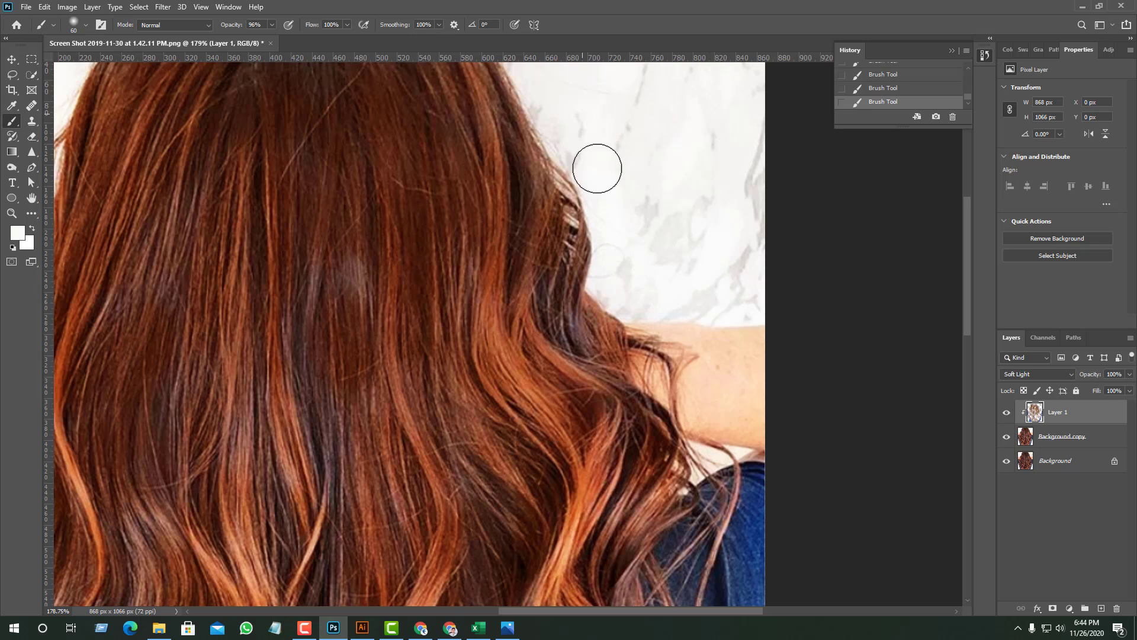
pyautogui.scroll(3, 645, 254)
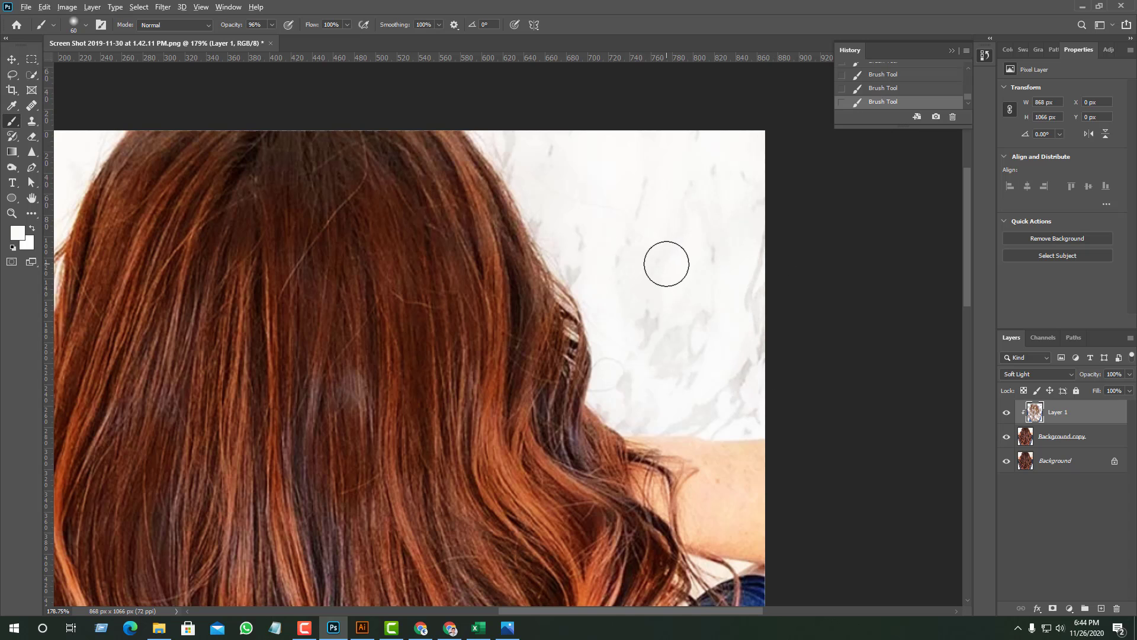
# - Compare the whole image with Layer 1 hidden and shown, and inspect the hair and shirt up close
pyautogui.scroll(-8, 653, 260)
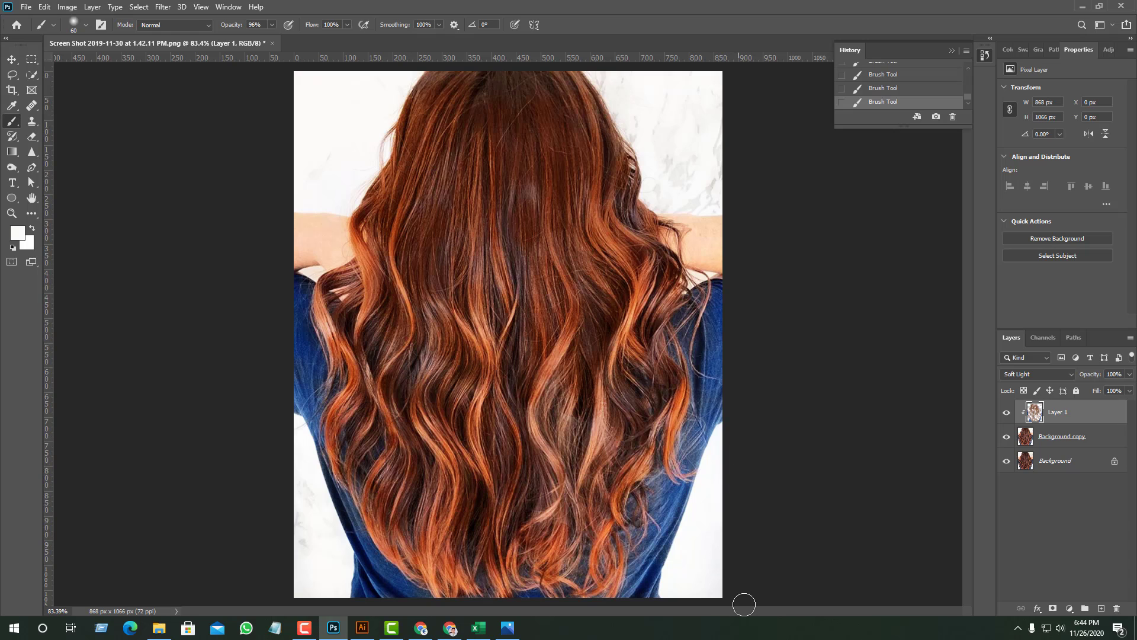
pyautogui.click(1006, 413)
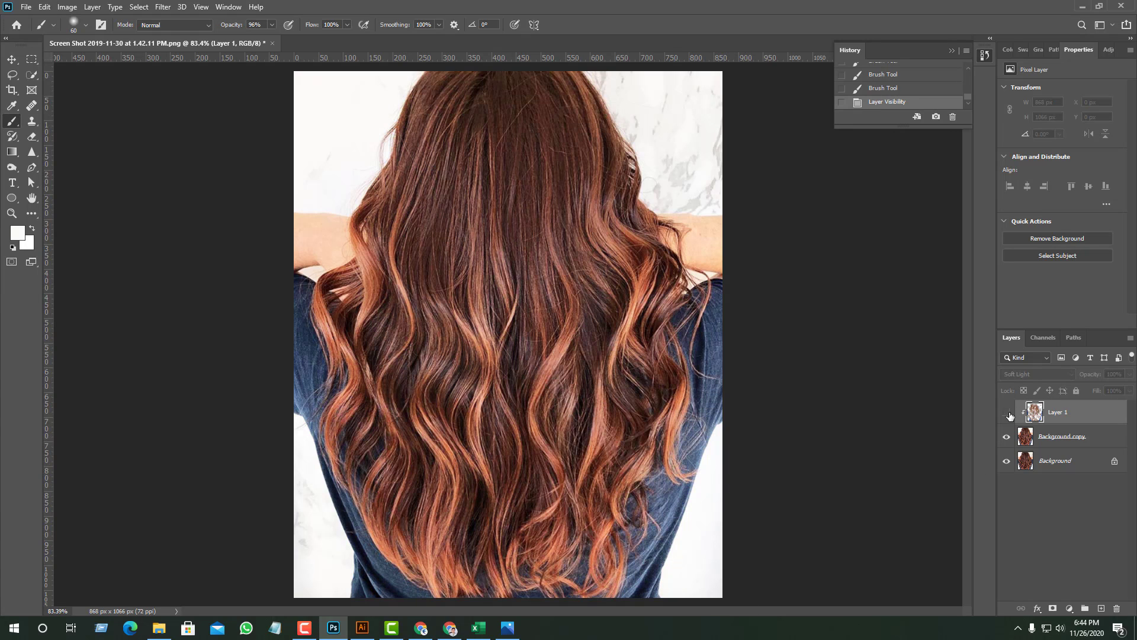
pyautogui.click(1006, 412)
pyautogui.click(1007, 413)
pyautogui.click(1009, 415)
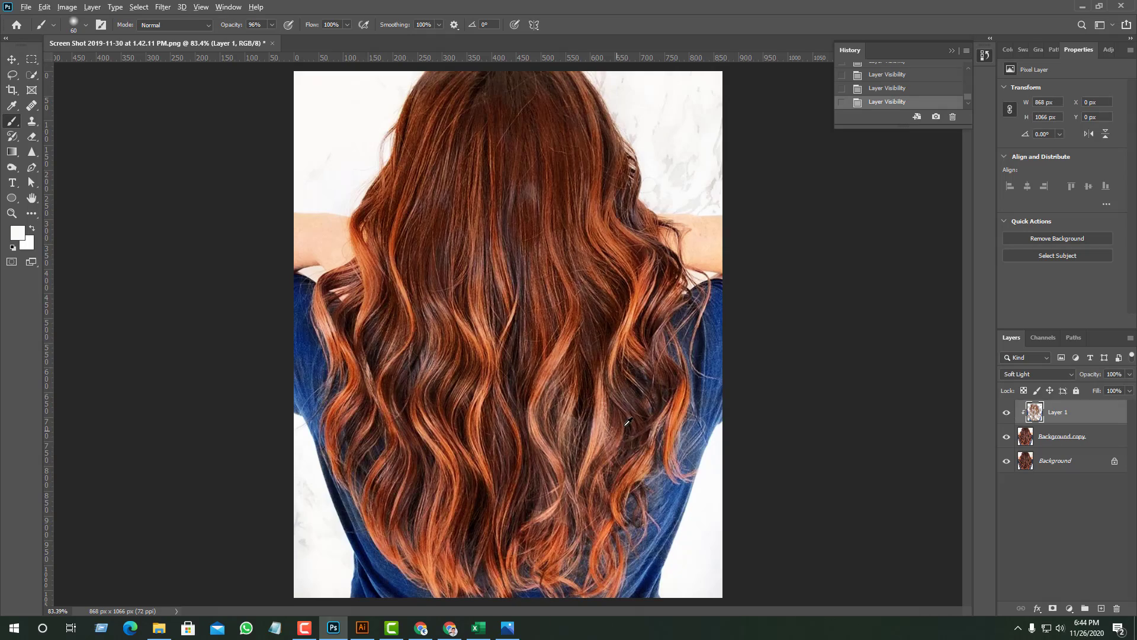
pyautogui.scroll(-5, 627, 422)
pyautogui.scroll(4, 626, 421)
pyautogui.scroll(-4, 627, 422)
pyautogui.scroll(4, 627, 421)
pyautogui.scroll(3, 626, 422)
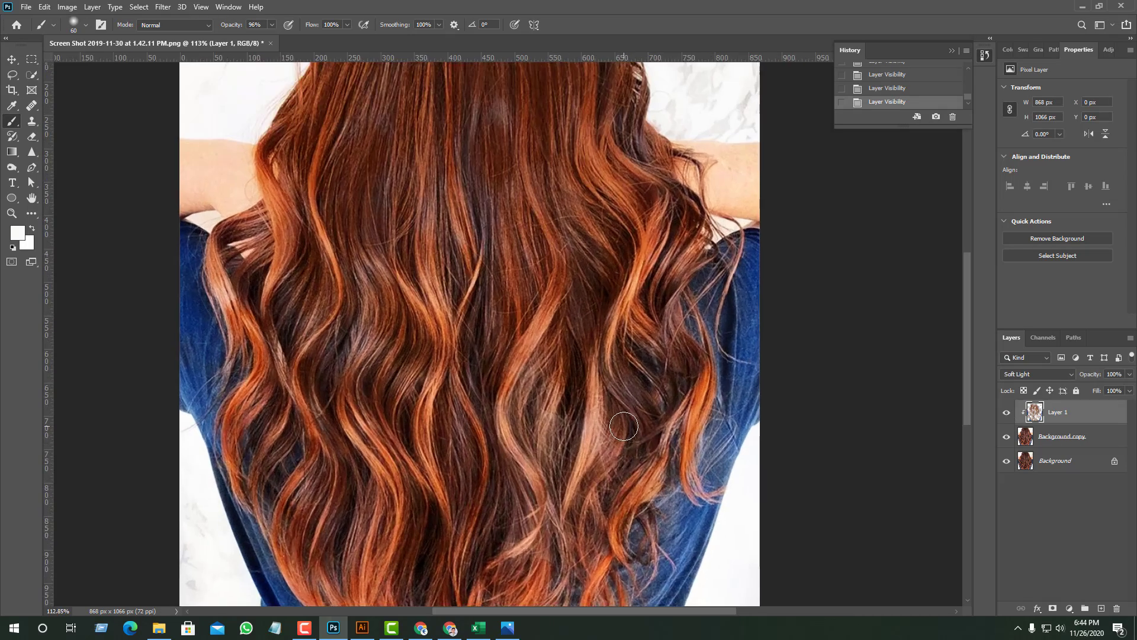
pyautogui.scroll(-4, 625, 424)
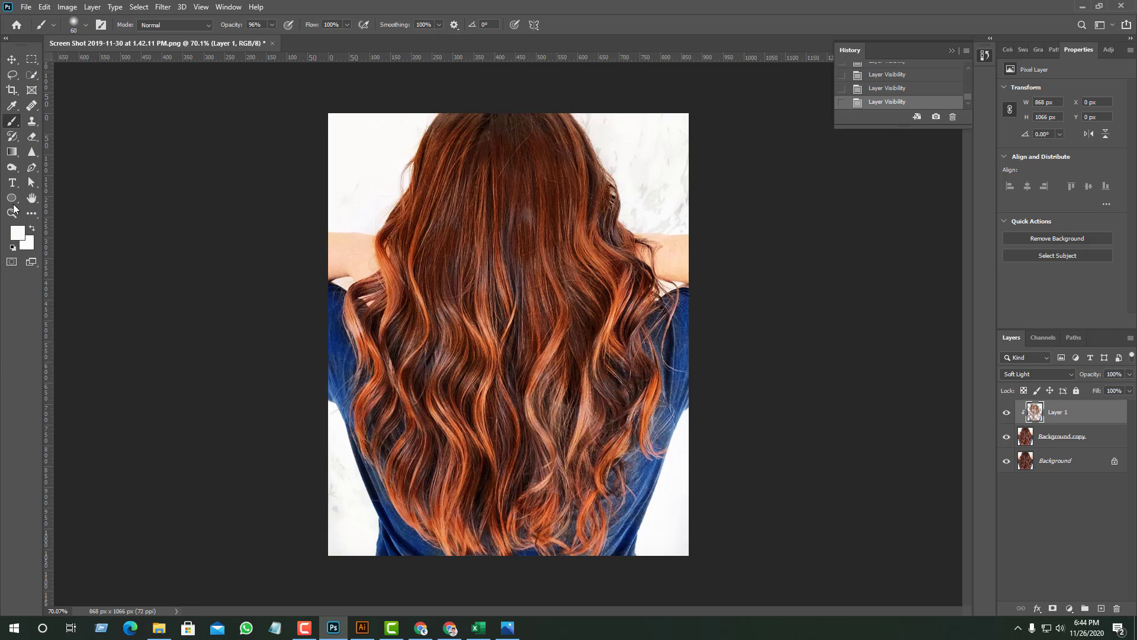
# - Sample the skin tone, shift the foreground color to peach f9b586, and brush it over the arm left of the hair
pyautogui.click(18, 235)
pyautogui.click(363, 255)
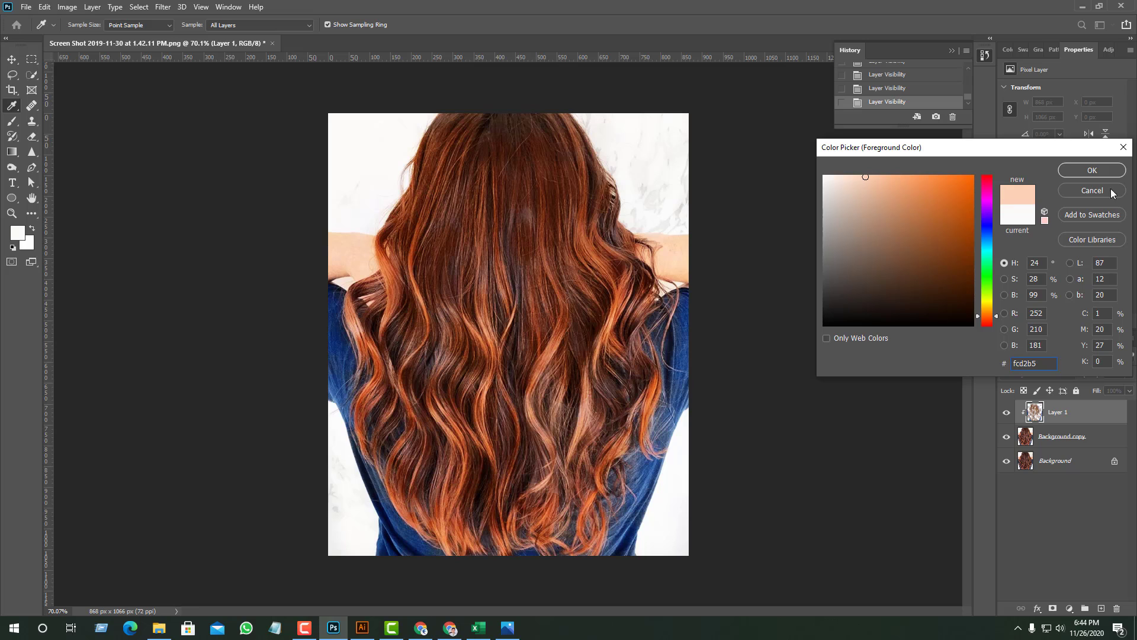
pyautogui.moveTo(873, 177); pyautogui.dragTo(893, 179)
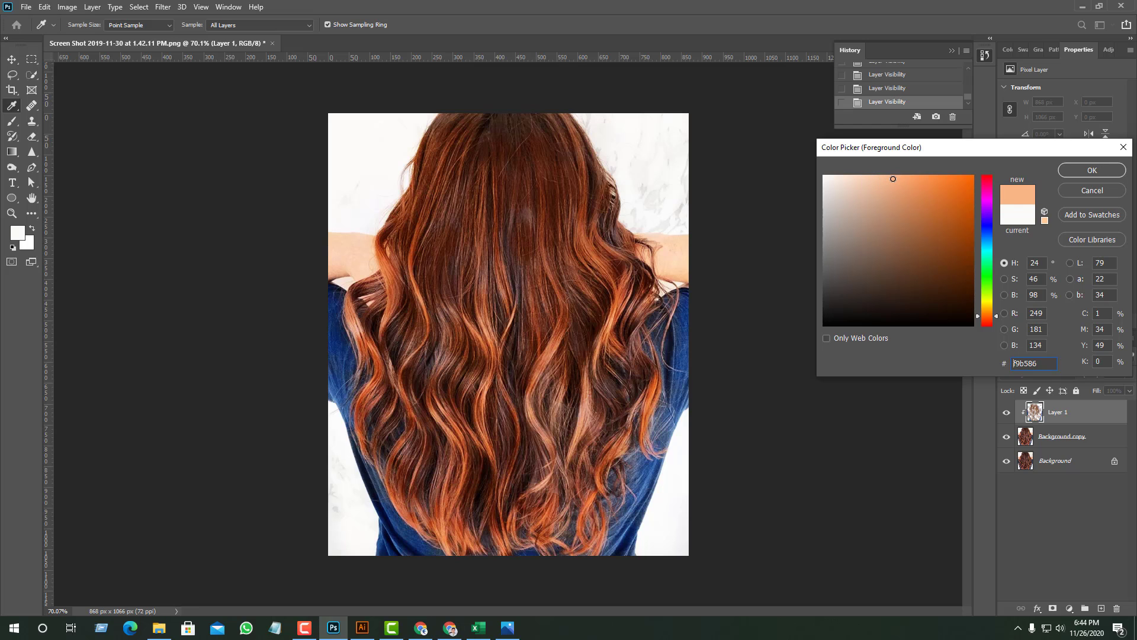
pyautogui.click(1084, 172)
pyautogui.scroll(3, 334, 252)
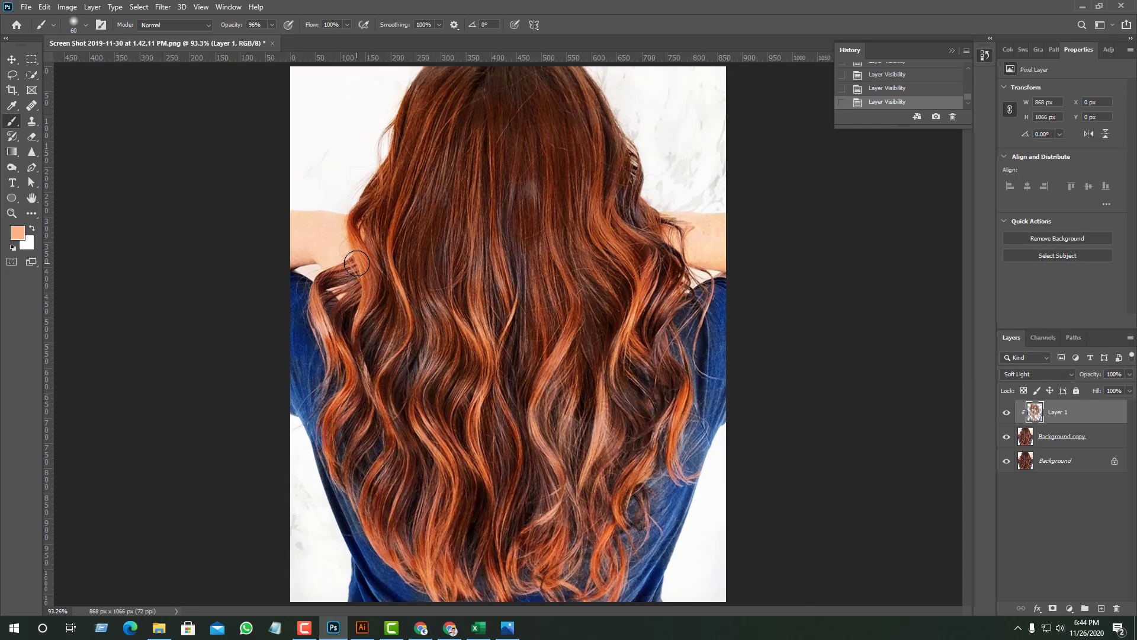
pyautogui.moveTo(334, 252)
pyautogui.mouseDown()
pyautogui.moveTo(277, 250)
pyautogui.moveTo(318, 228)
pyautogui.moveTo(281, 212)
pyautogui.mouseUp()
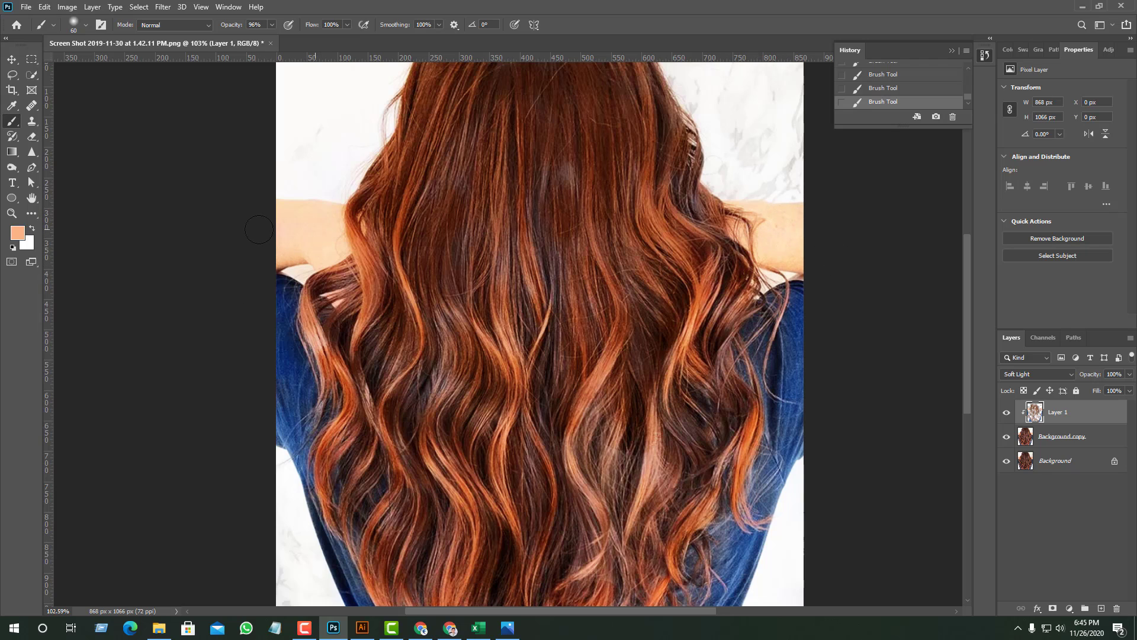
# - Brush peach highlights over the dark areas of the hair on Layer 1, from the crown down through the middle and lower waves
pyautogui.scroll(-2, 441, 223)
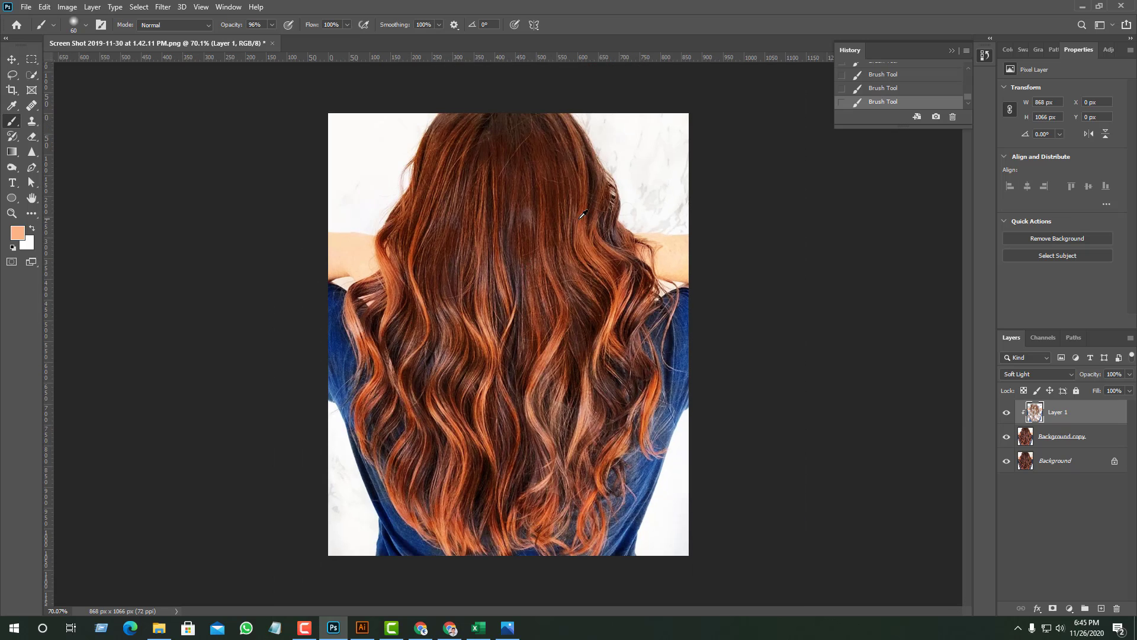
pyautogui.scroll(2, 582, 215)
pyautogui.click(532, 179)
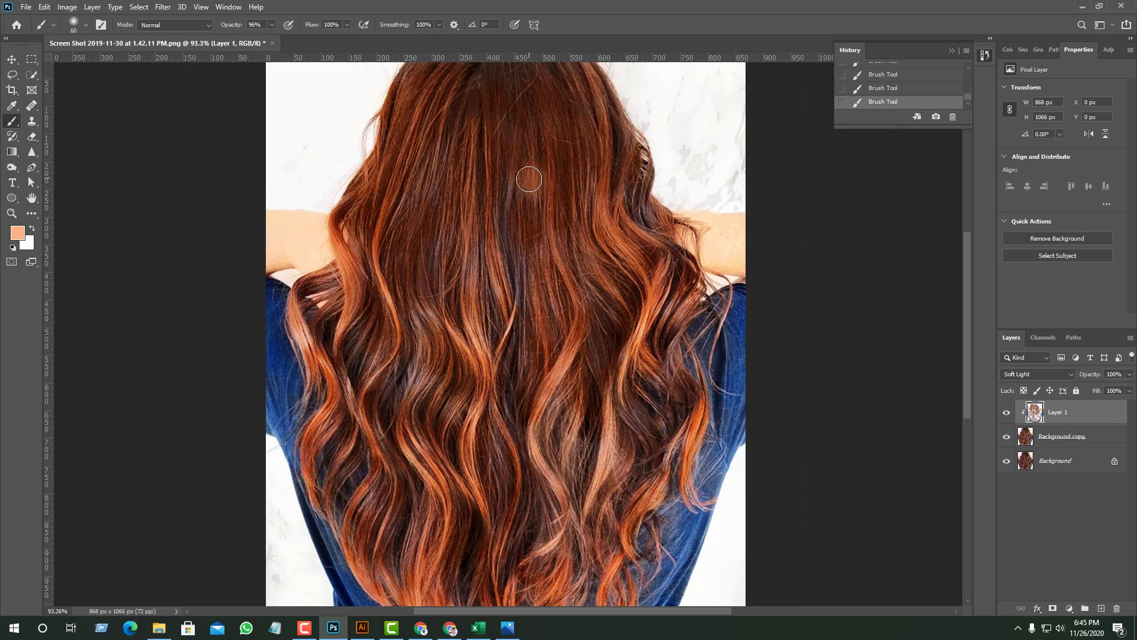
pyautogui.click(451, 213)
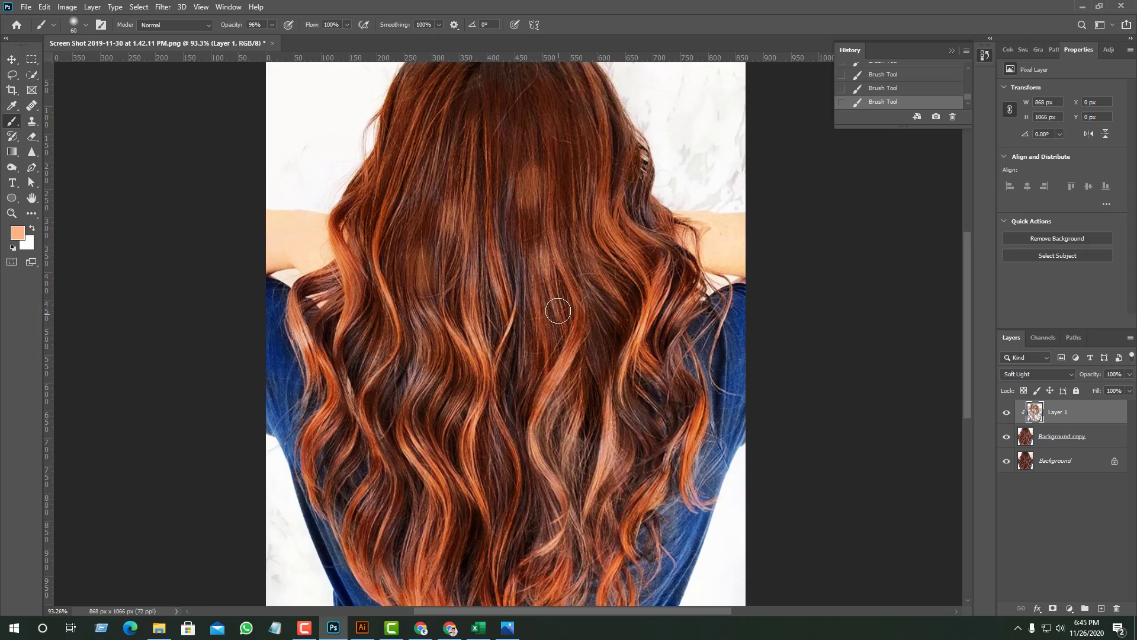
pyautogui.moveTo(437, 130); pyautogui.dragTo(410, 193)
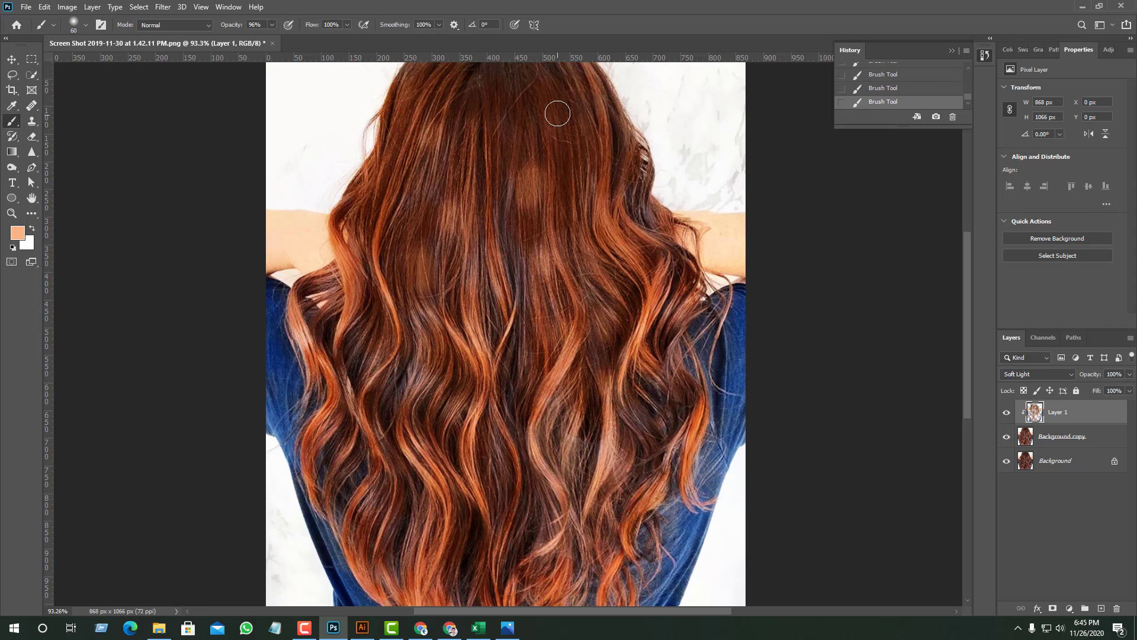
pyautogui.moveTo(557, 112); pyautogui.dragTo(571, 150)
pyautogui.moveTo(503, 95); pyautogui.dragTo(494, 127)
pyautogui.moveTo(495, 276); pyautogui.dragTo(515, 337)
pyautogui.moveTo(495, 372); pyautogui.dragTo(505, 521)
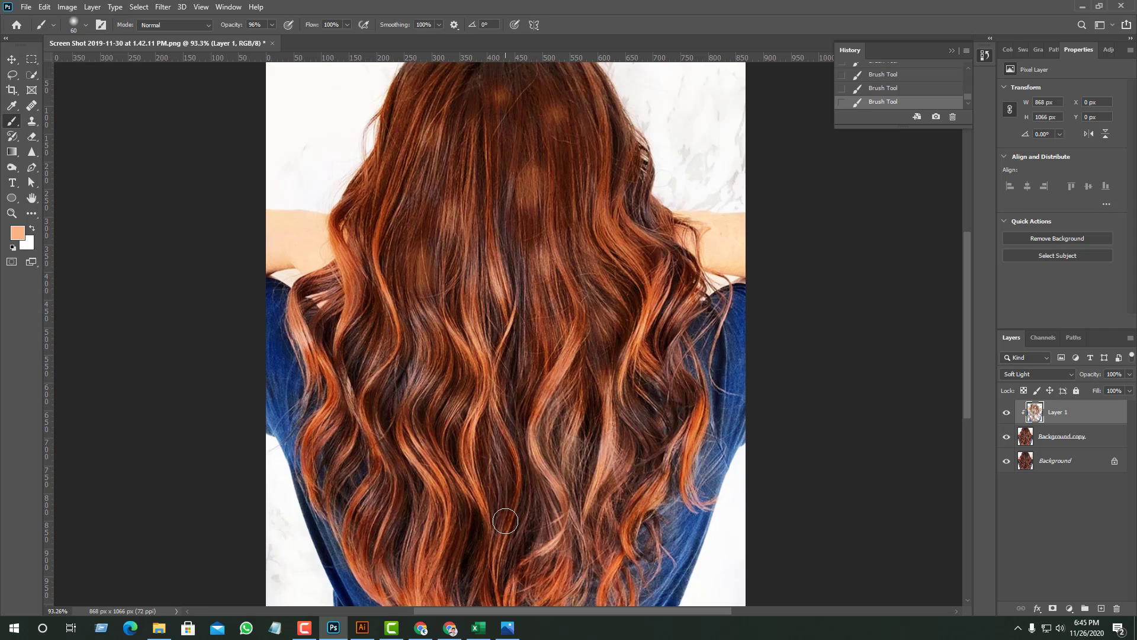
pyautogui.moveTo(411, 397); pyautogui.dragTo(425, 452)
pyautogui.moveTo(371, 386); pyautogui.dragTo(425, 484)
pyautogui.scroll(-3, 513, 389)
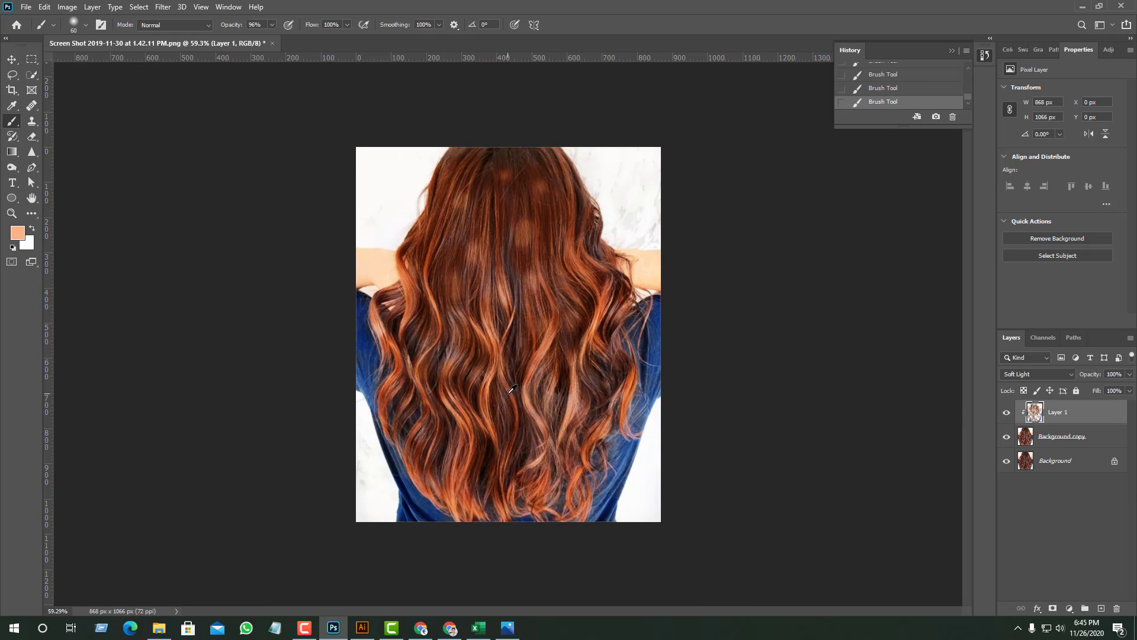